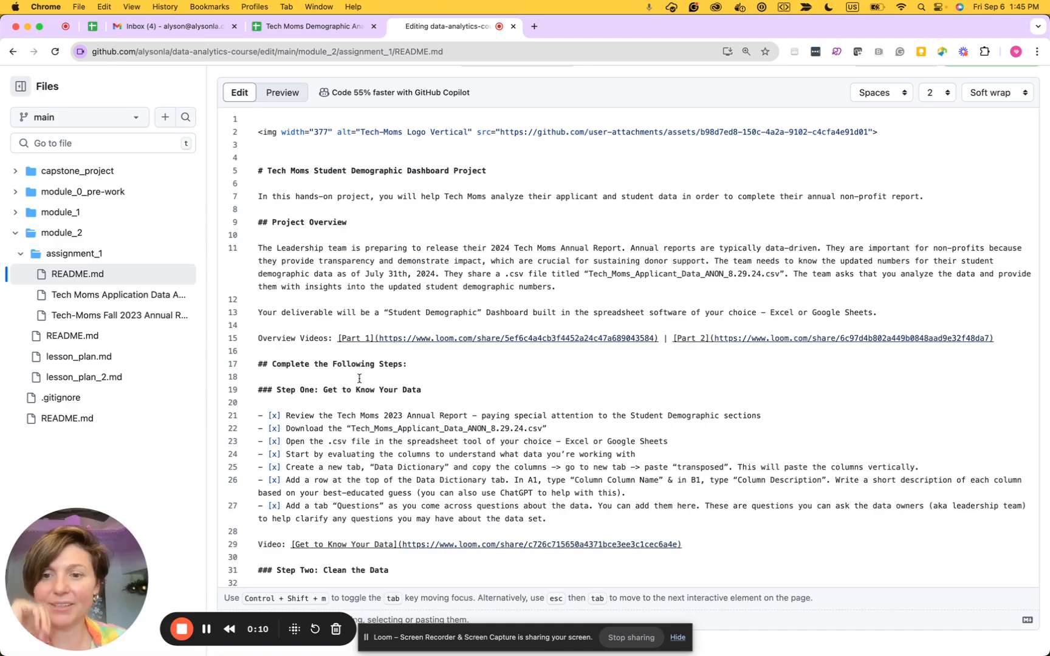
Mark the three Step Four pivot-table checklist items in the README as done with an x
{"action": "scroll", "coordinate": [359, 378], "scroll_direction": "down", "scroll_amount": 15}
{"action": "scroll", "coordinate": [359, 378], "scroll_direction": "down", "scroll_amount": 3}
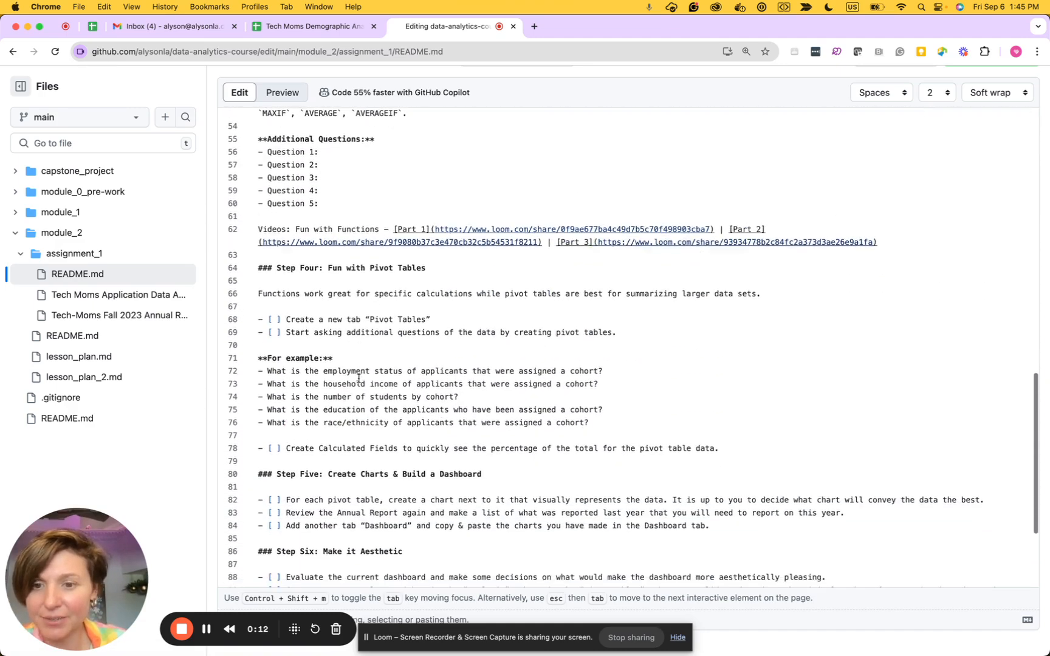
{"action": "left_click", "coordinate": [276, 323]}
{"action": "key", "text": "BackSpace"}
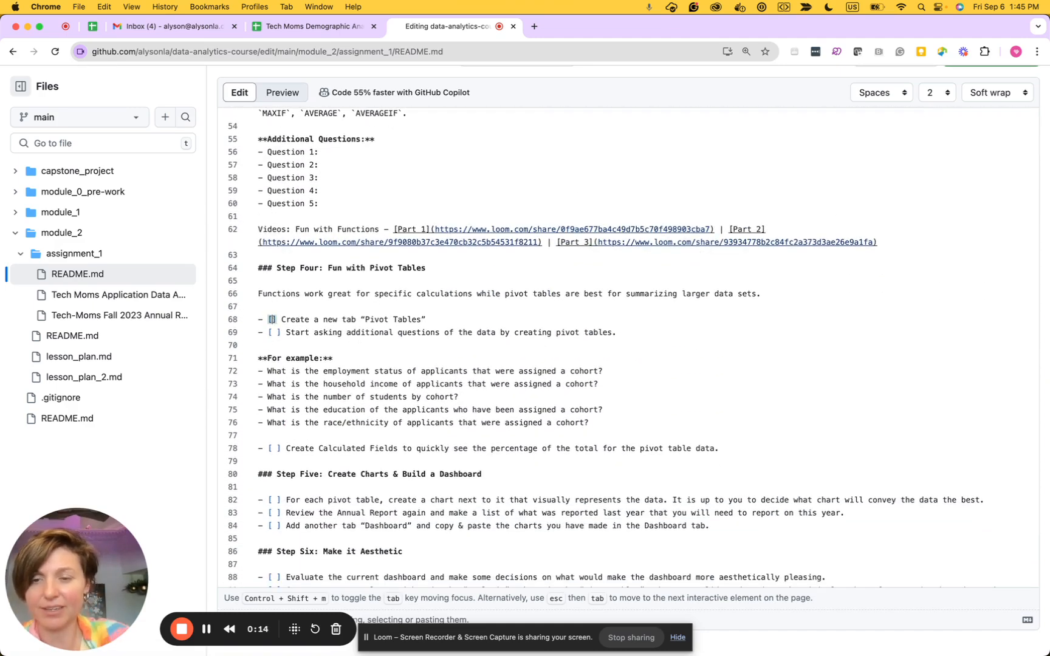
{"action": "type", "text": "x"}
{"action": "key", "text": "BackSpace"}
{"action": "type", "text": "x"}
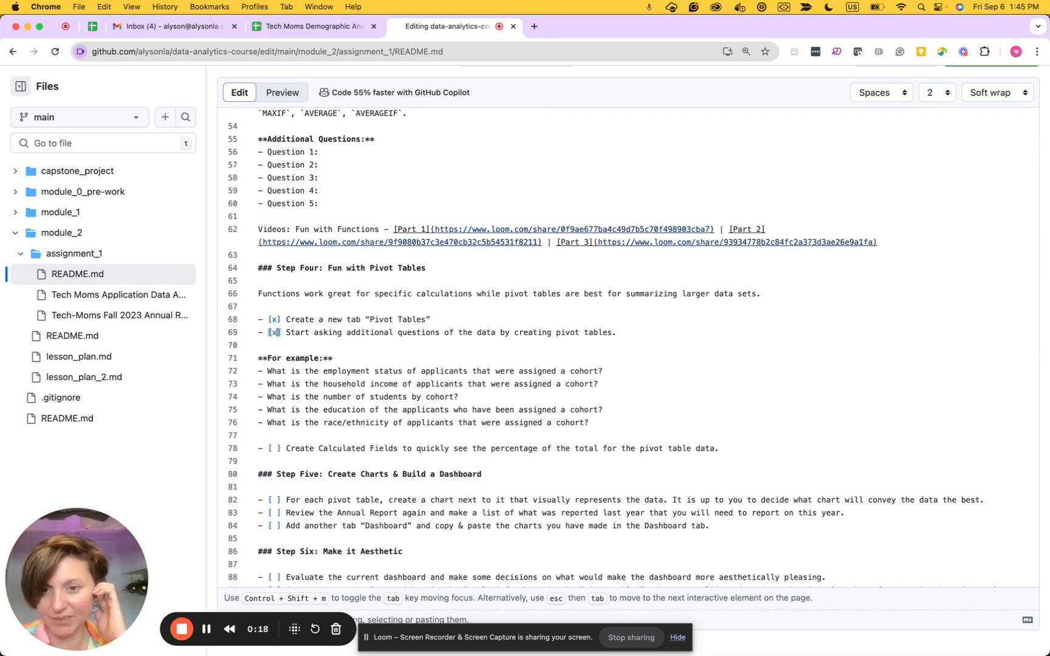
{"action": "left_click", "coordinate": [277, 450]}
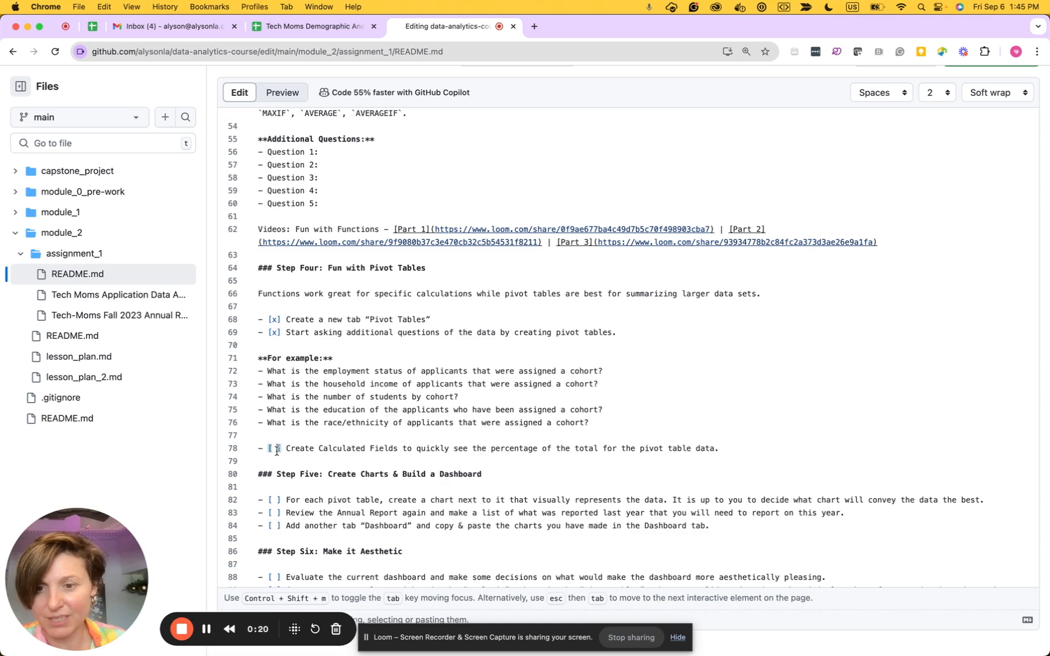
{"action": "key", "text": "BackSpace"}
{"action": "type", "text": "x"}
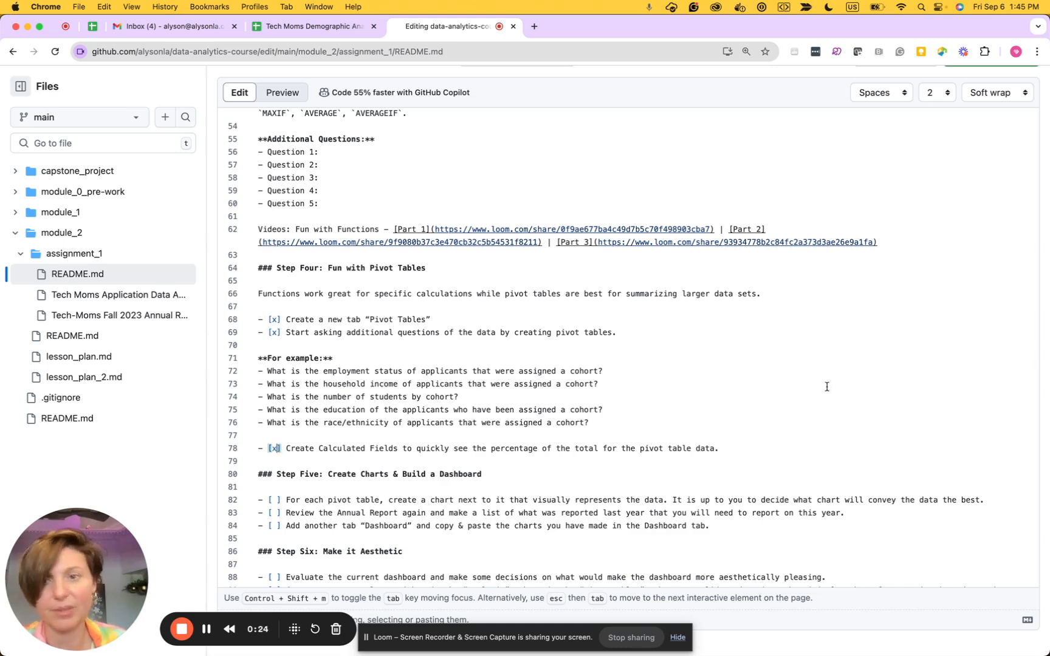
Commit the README changes directly to the main branch with the message "Update README.md - completed part 4"
{"action": "scroll", "coordinate": [667, 393], "scroll_direction": "up", "scroll_amount": 2}
{"action": "scroll", "coordinate": [667, 393], "scroll_direction": "up", "scroll_amount": 15}
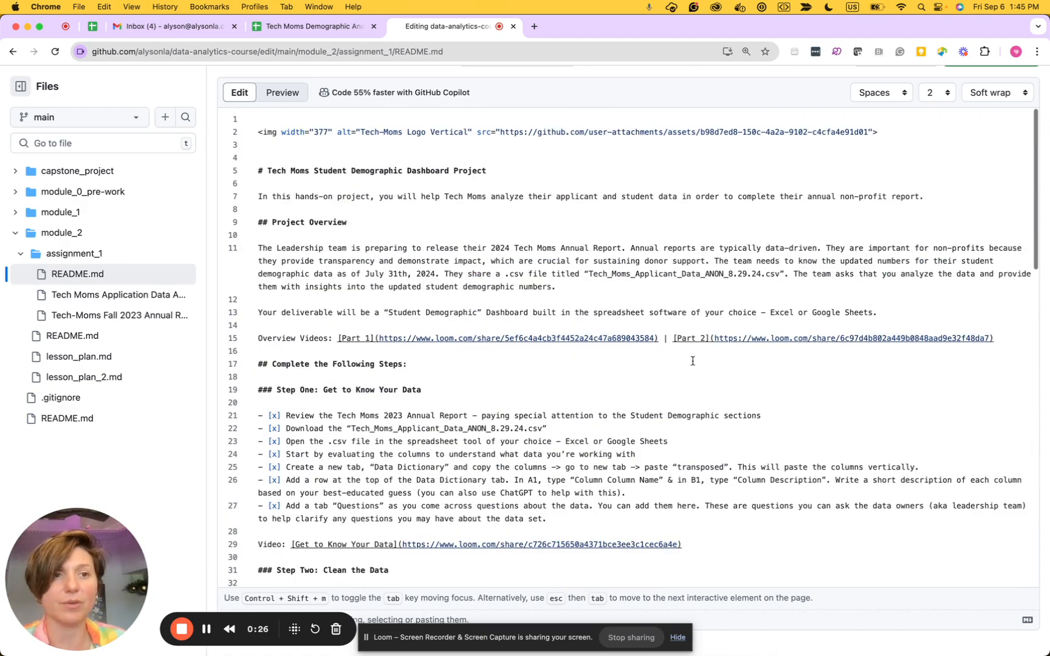
{"action": "scroll", "coordinate": [974, 181], "scroll_direction": "up", "scroll_amount": 3}
{"action": "left_click", "coordinate": [990, 153]}
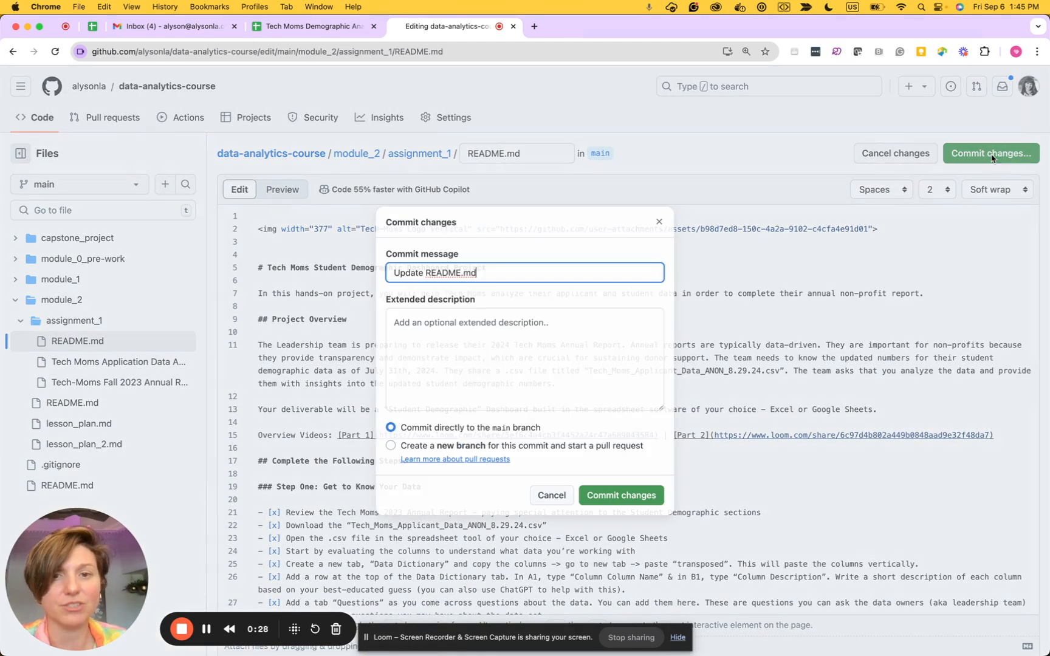
{"action": "left_click", "coordinate": [528, 269]}
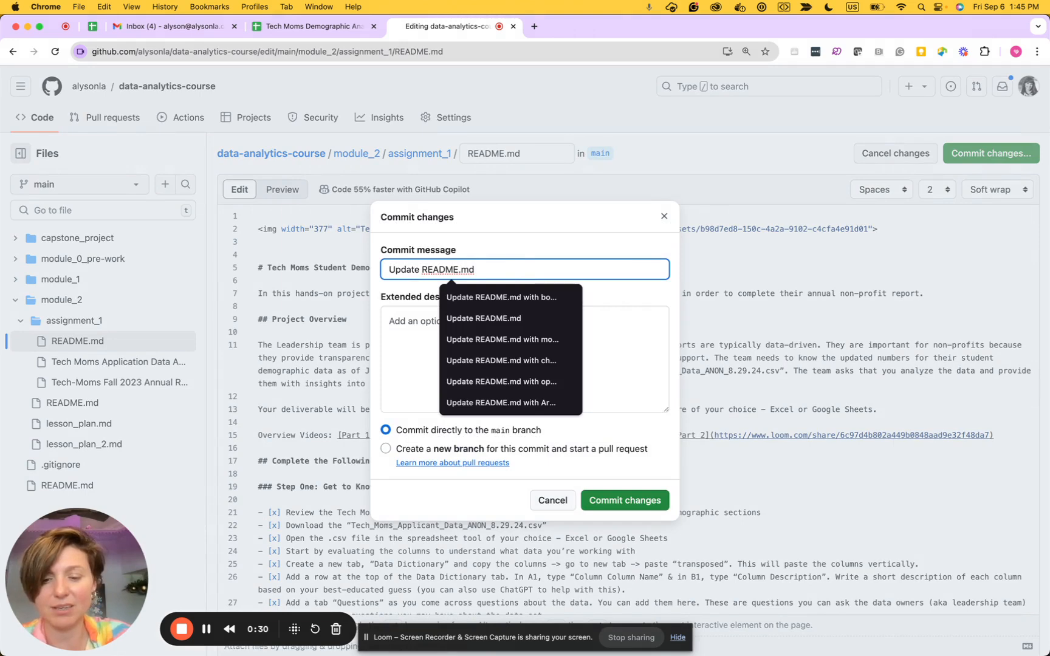
{"action": "type", "text": "- completed "}
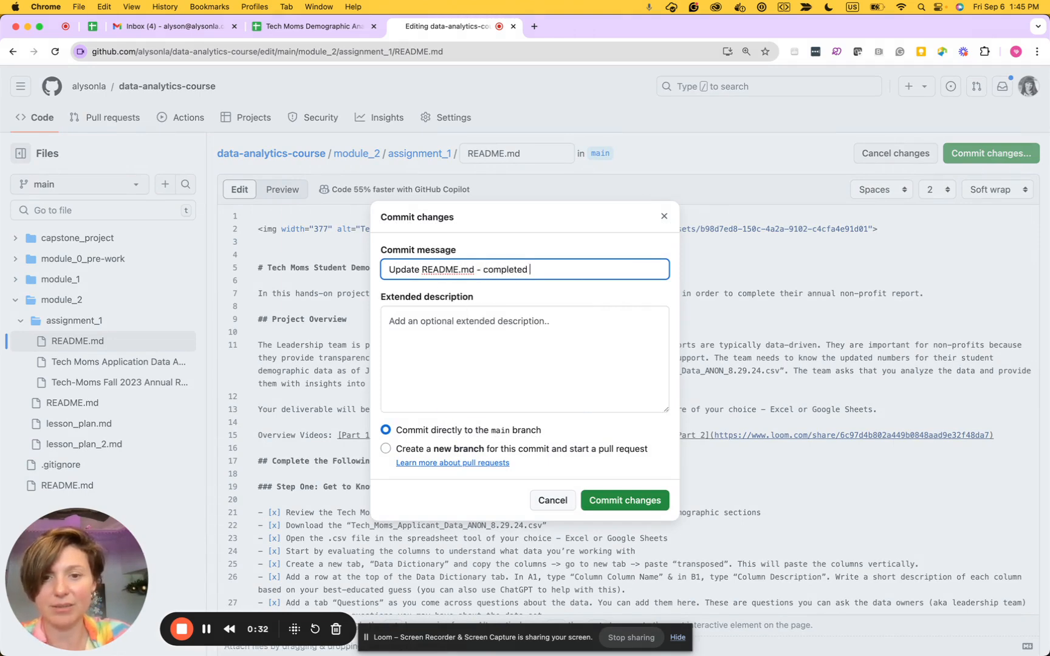
{"action": "type", "text": "part 4"}
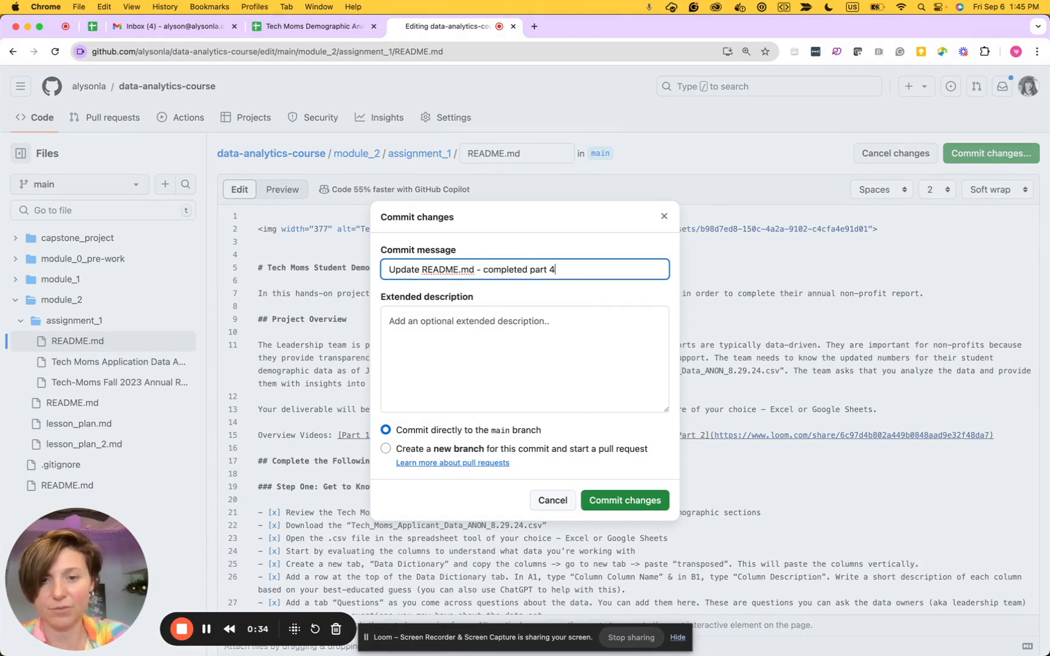
{"action": "left_click", "coordinate": [631, 497]}
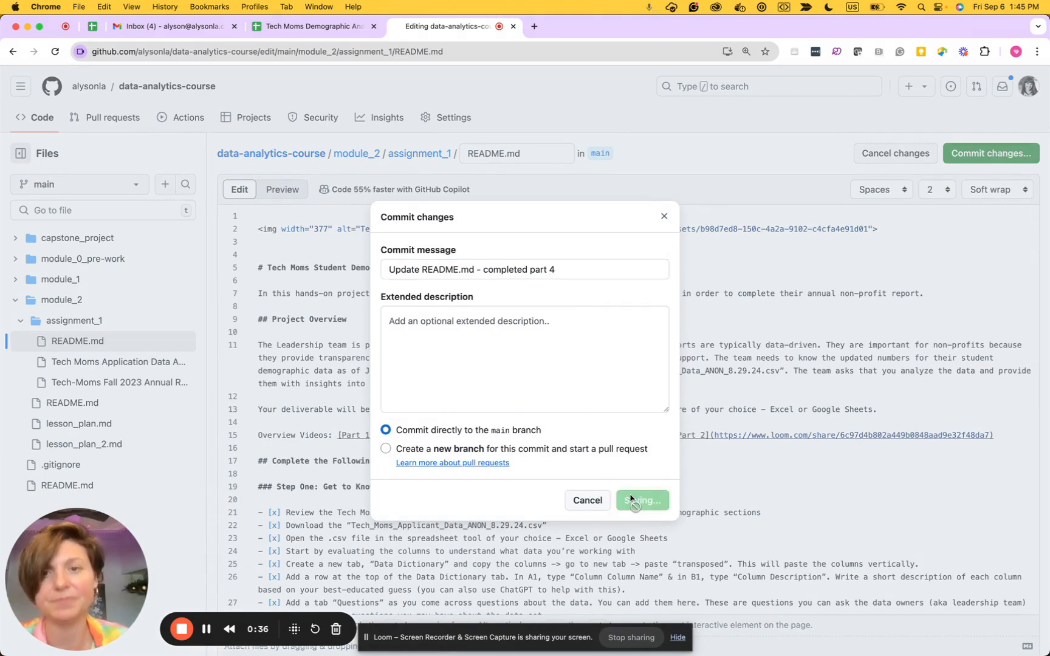
Read the Step Five instructions on creating charts and building a dashboard in the README
{"action": "scroll", "coordinate": [678, 446], "scroll_direction": "down", "scroll_amount": 10}
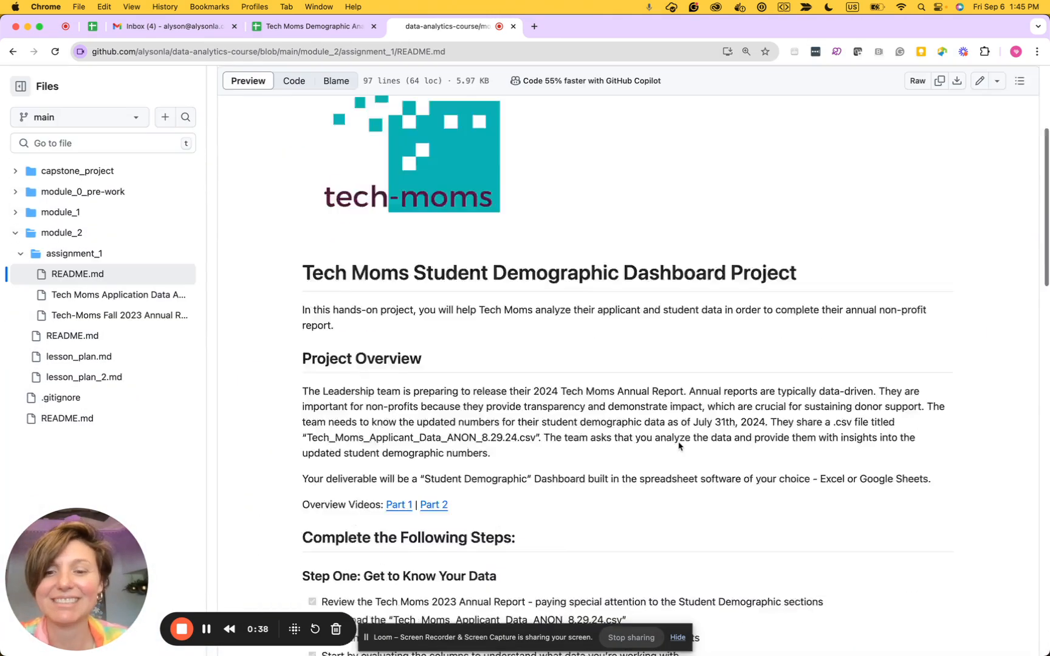
{"action": "scroll", "coordinate": [679, 447], "scroll_direction": "down", "scroll_amount": 15}
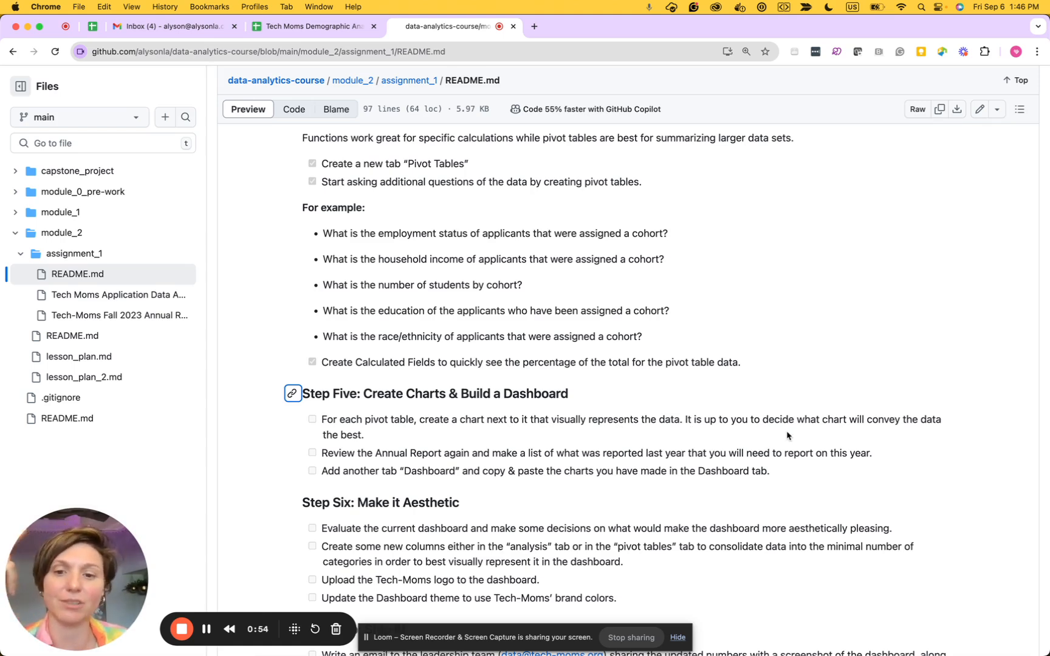
{"action": "left_click_drag", "start_coordinate": [359, 453], "coordinate": [537, 455]}
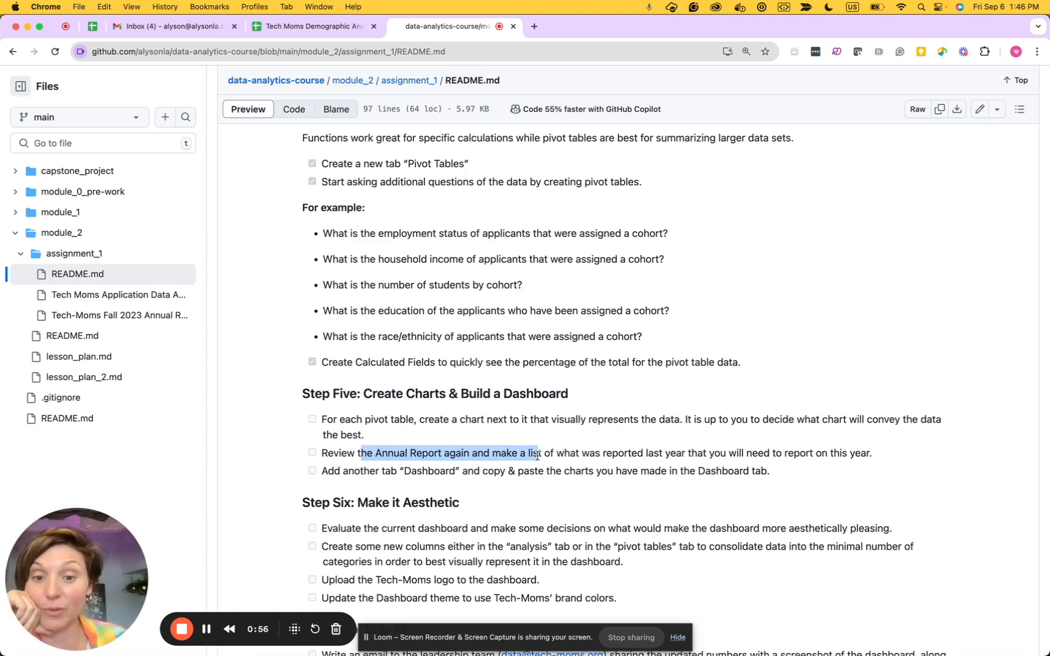
{"action": "left_click", "coordinate": [537, 455]}
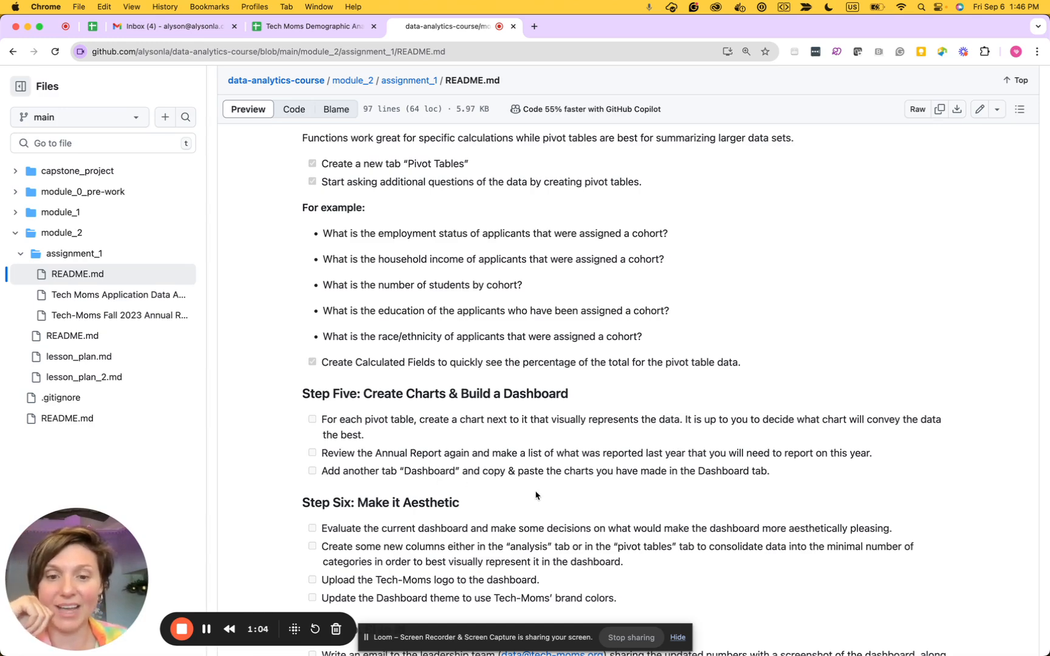
{"action": "scroll", "coordinate": [779, 483], "scroll_direction": "down", "scroll_amount": 1}
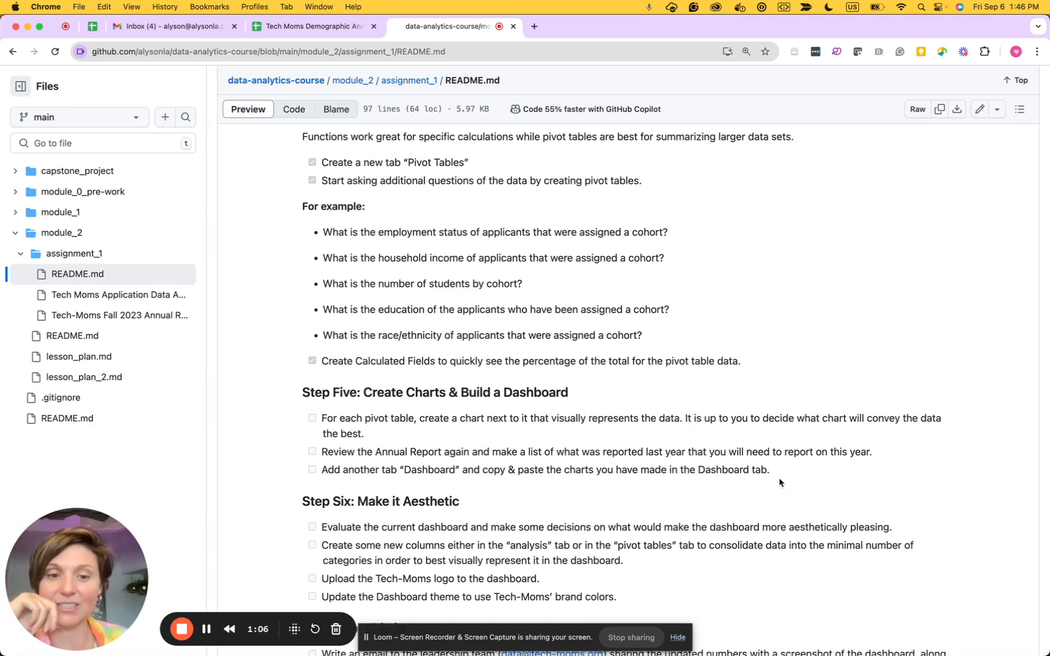
{"action": "scroll", "coordinate": [779, 483], "scroll_direction": "down", "scroll_amount": 1}
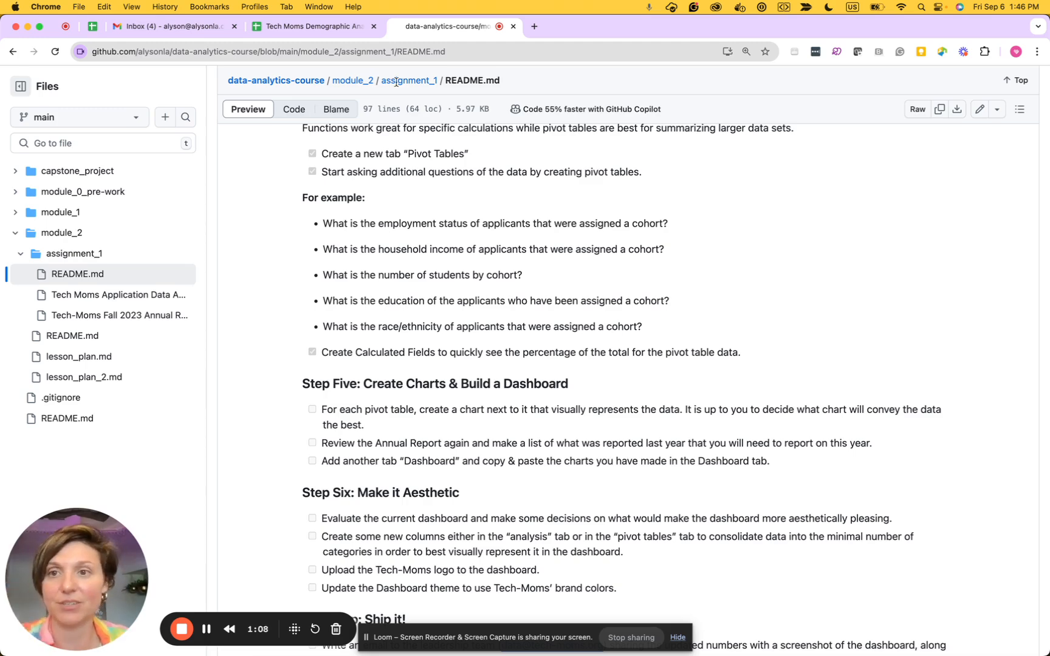
Switch to the Tech Moms Demographic Analysis spreadsheet and examine the students' education-level percentages in the pivot table
{"action": "left_click", "coordinate": [306, 30]}
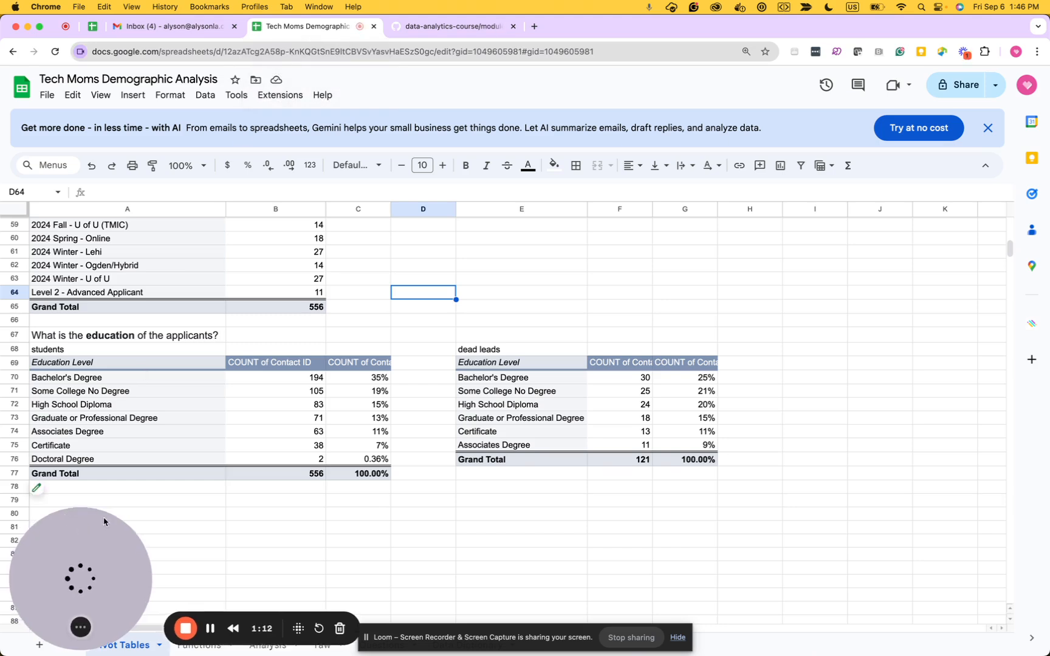
{"action": "left_click_drag", "start_coordinate": [74, 527], "coordinate": [768, 124]}
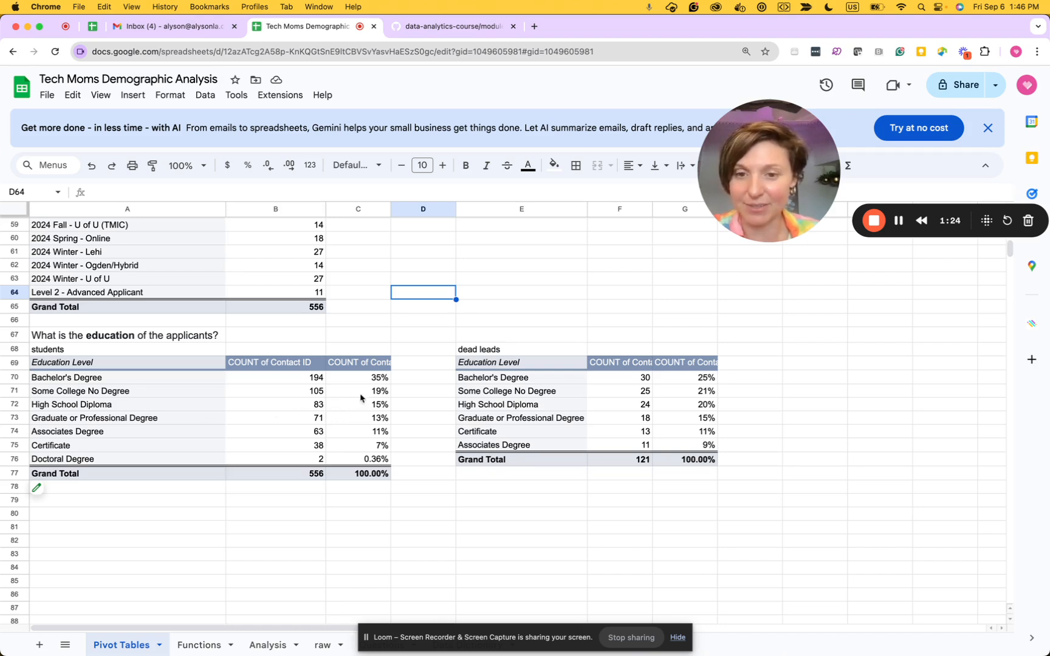
{"action": "left_click_drag", "start_coordinate": [359, 395], "coordinate": [370, 460]}
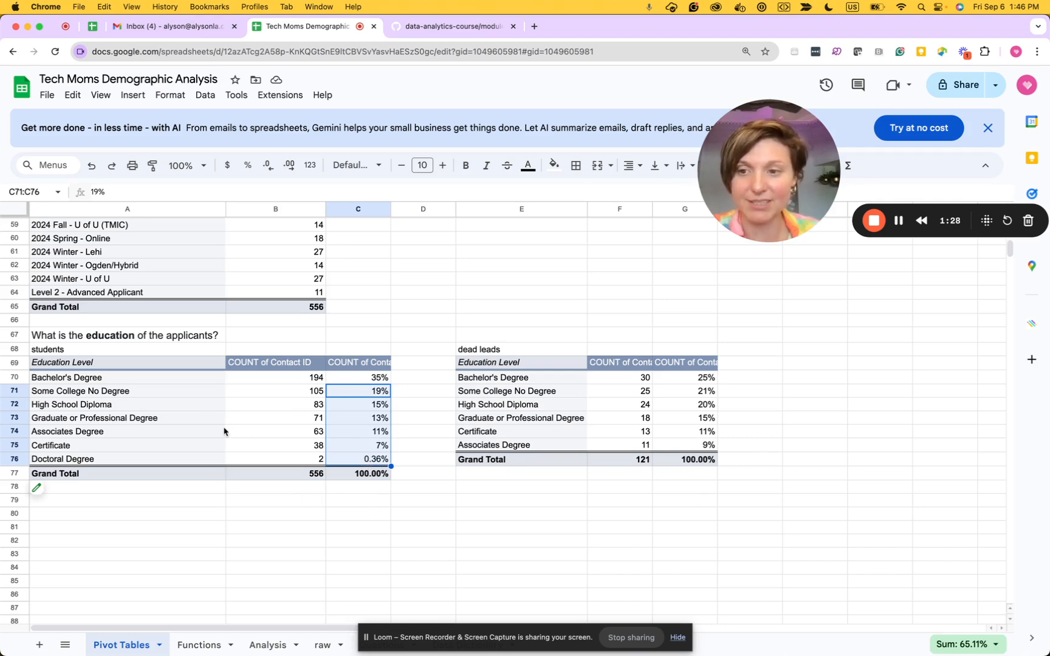
{"action": "left_click", "coordinate": [110, 420]}
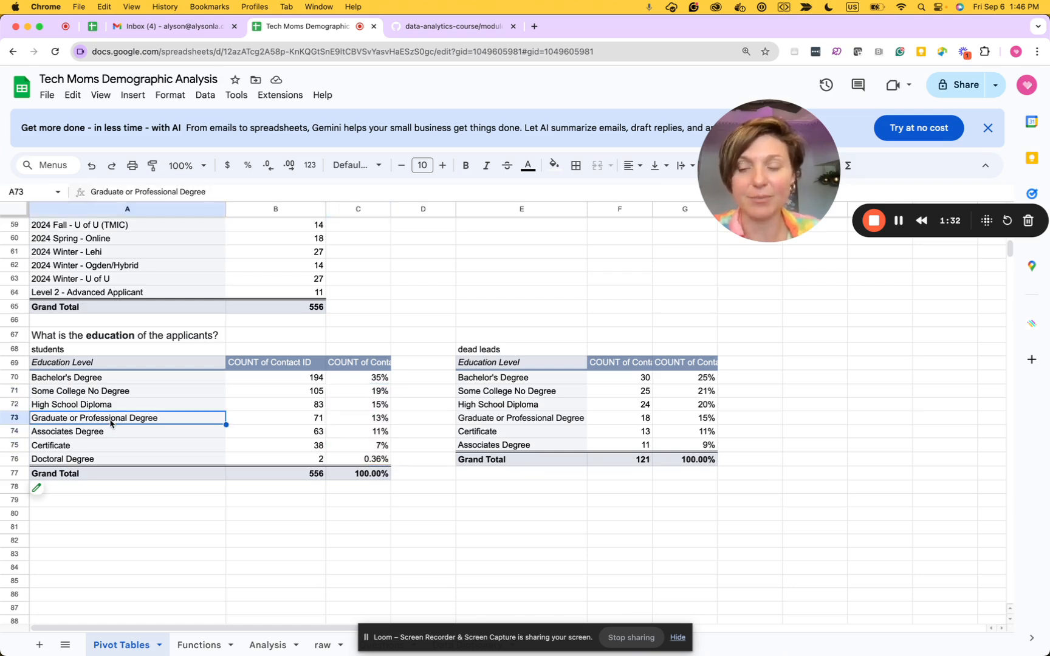
{"action": "key", "text": "Right"}
{"action": "key", "text": "Right"}
{"action": "key", "text": "Left"}
{"action": "key", "text": "Left"}
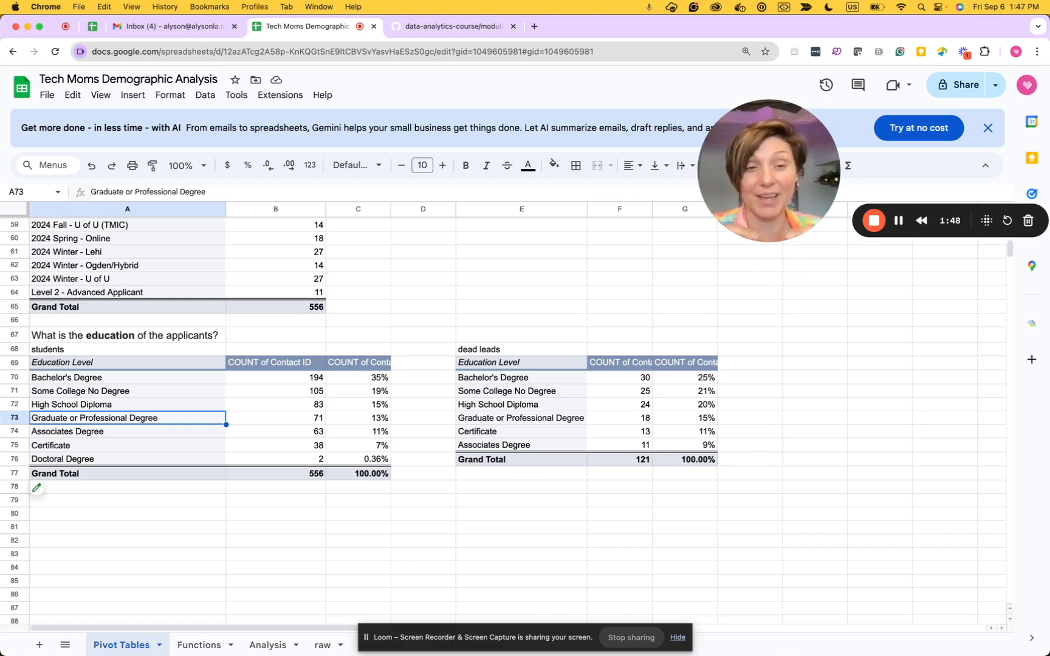
{"action": "key", "text": "Right"}
{"action": "key", "text": "Right"}
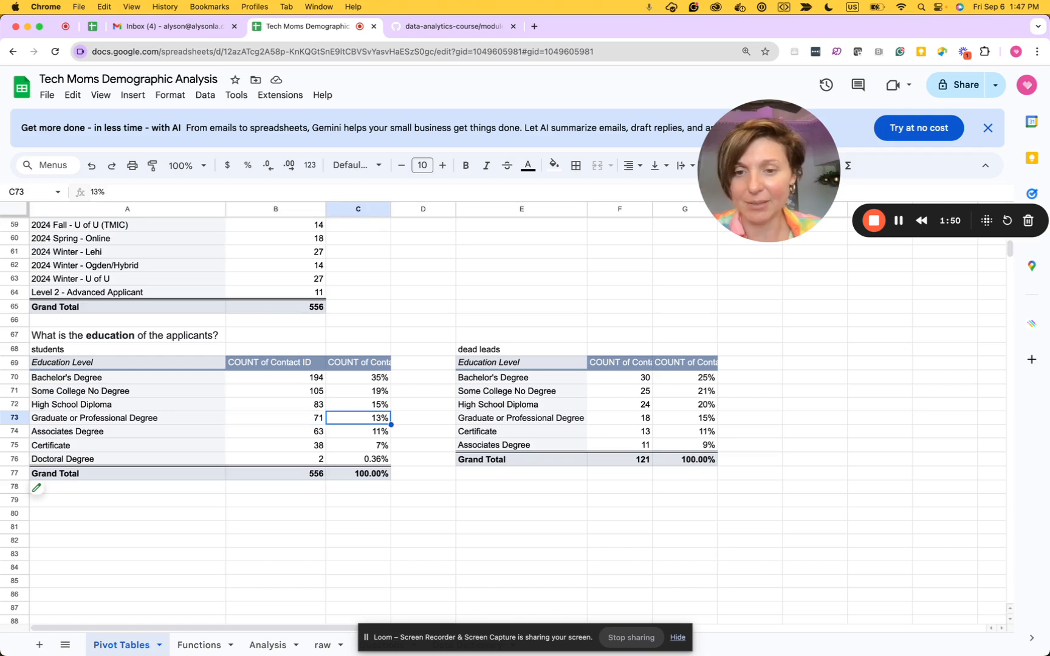
{"action": "key", "text": "Left"}
{"action": "key", "text": "Left"}
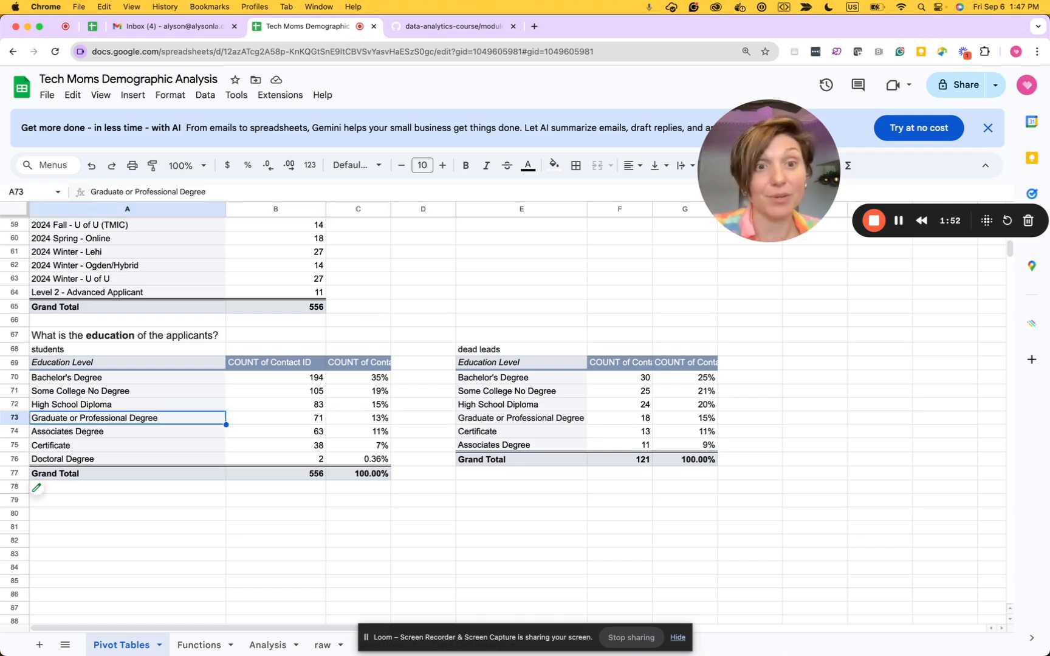
{"action": "key", "text": "Right"}
{"action": "key", "text": "Right"}
{"action": "key", "text": "Left"}
{"action": "key", "text": "Right"}
{"action": "key", "text": "Right"}
{"action": "key", "text": "Left"}
{"action": "key", "text": "Left"}
{"action": "key", "text": "Left"}
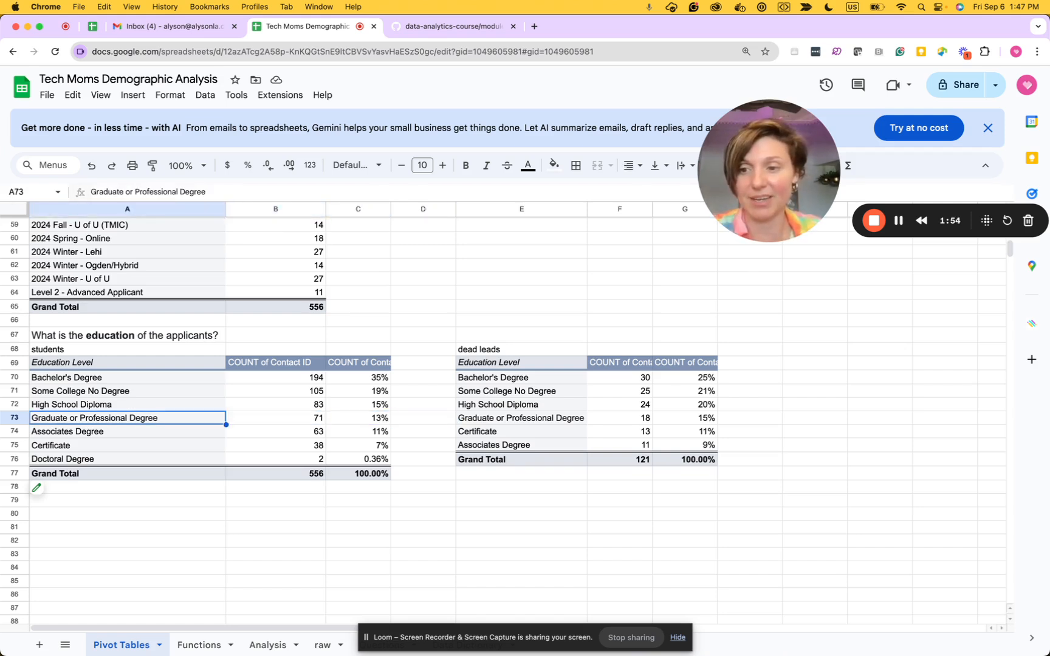
{"action": "key", "text": "Right"}
{"action": "key", "text": "Right"}
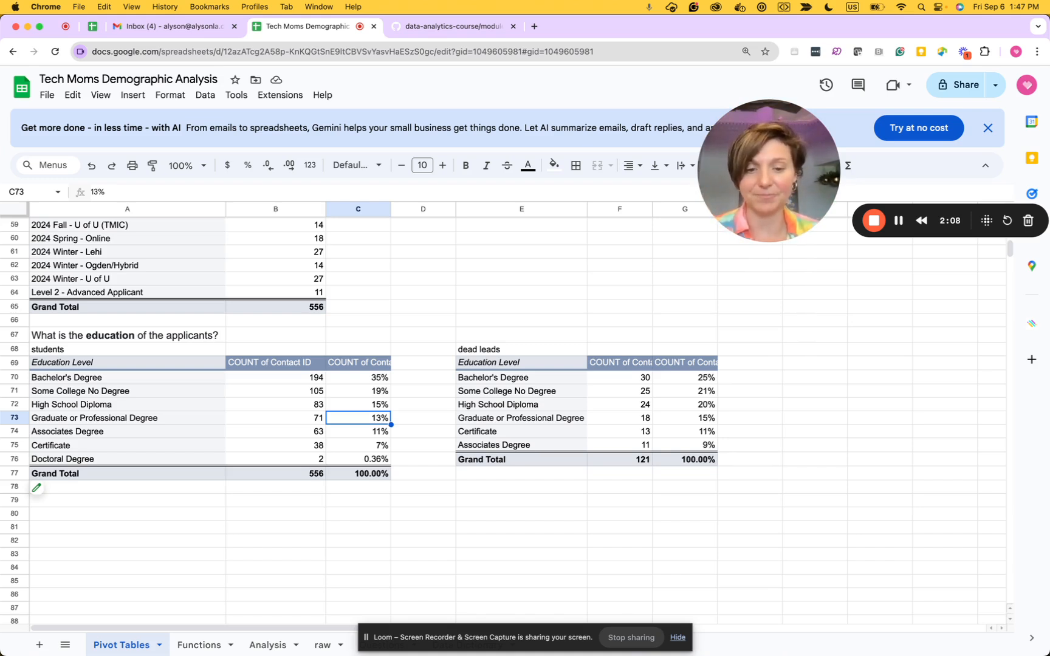
Add a new sheet named Dashboard and move it in front of the Pivot Tables sheet
{"action": "left_click", "coordinate": [678, 638]}
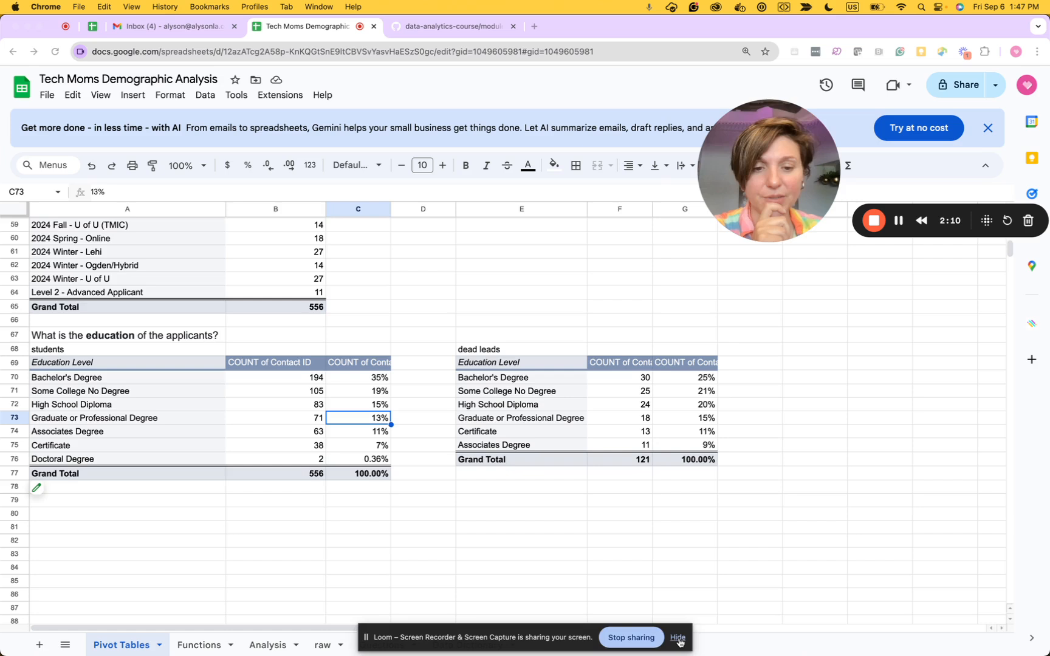
{"action": "left_click", "coordinate": [34, 648]}
{"action": "double_click", "coordinate": [202, 646]}
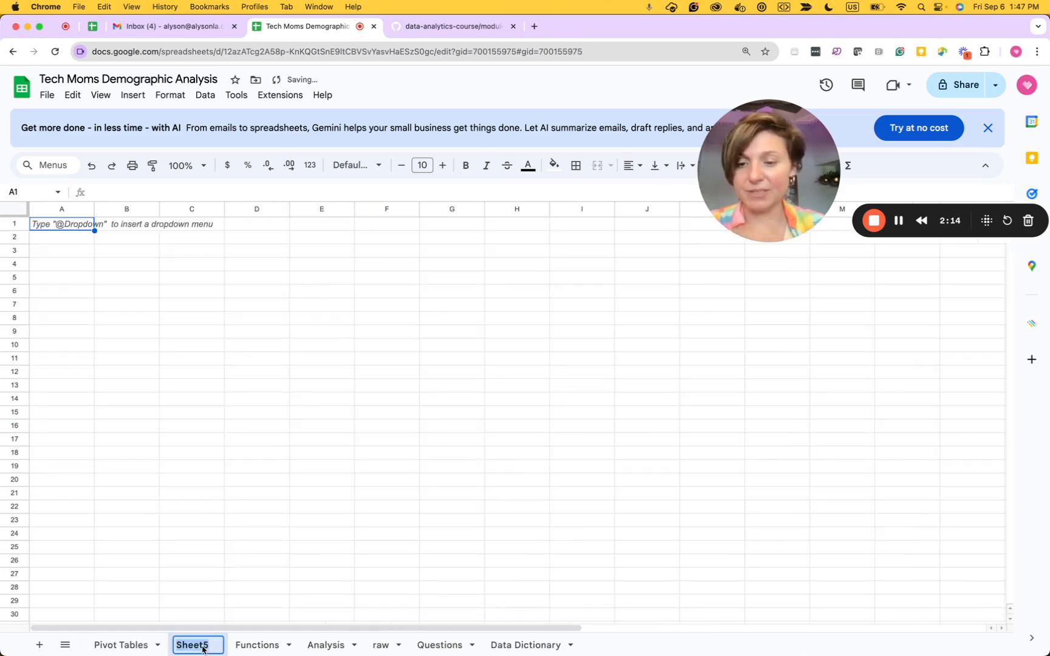
{"action": "type", "text": "d"}
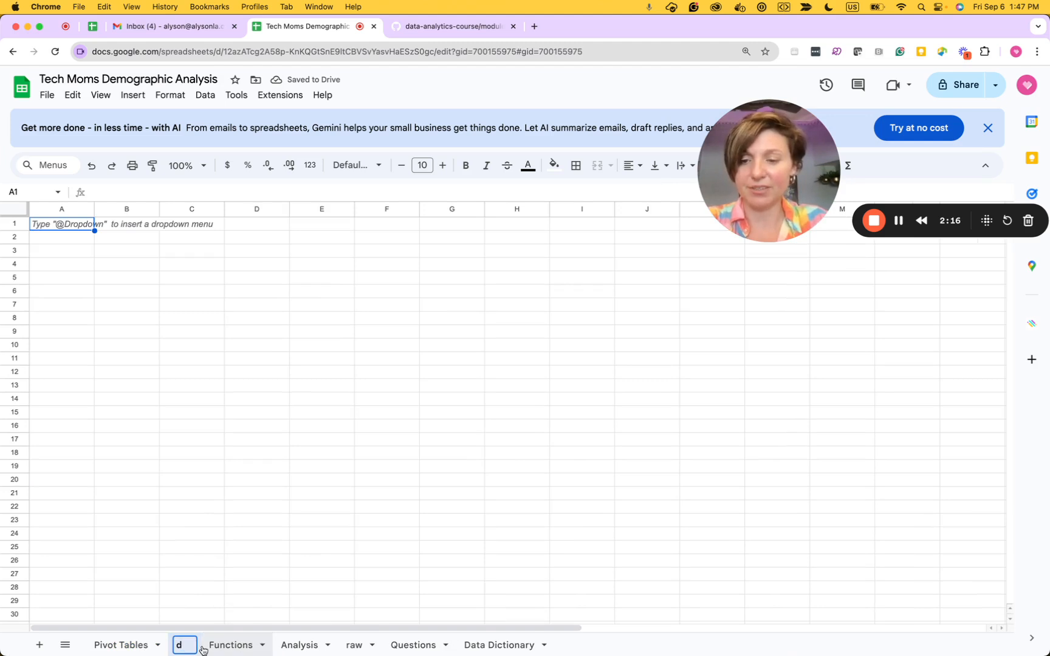
{"action": "key", "text": "BackSpace"}
{"action": "type", "text": "Dash"}
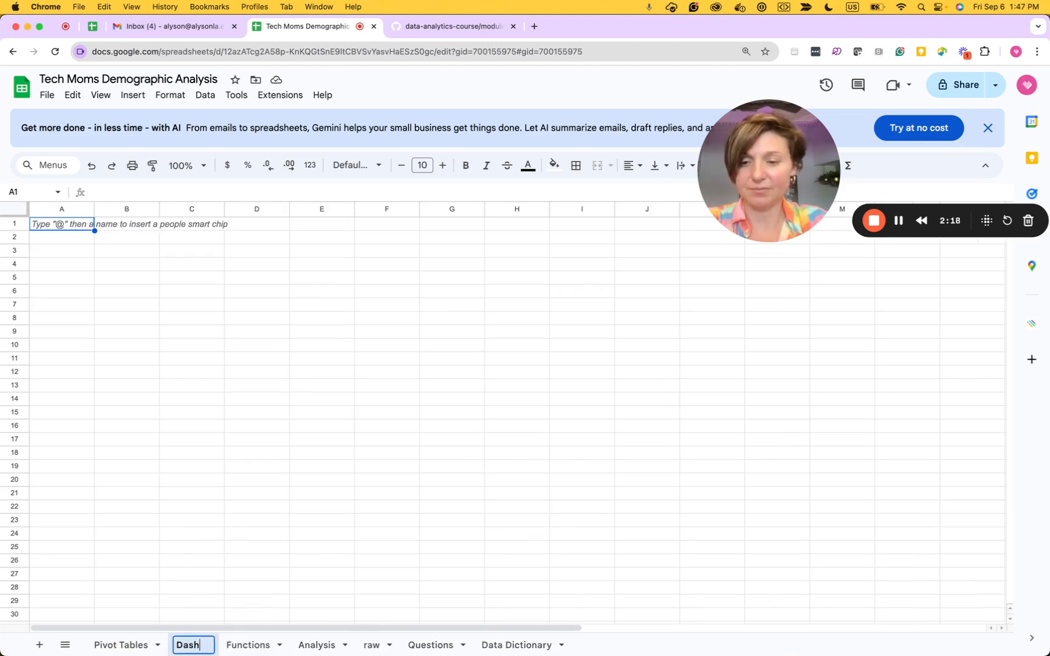
{"action": "type", "text": "board"}
{"action": "left_click", "coordinate": [286, 589]}
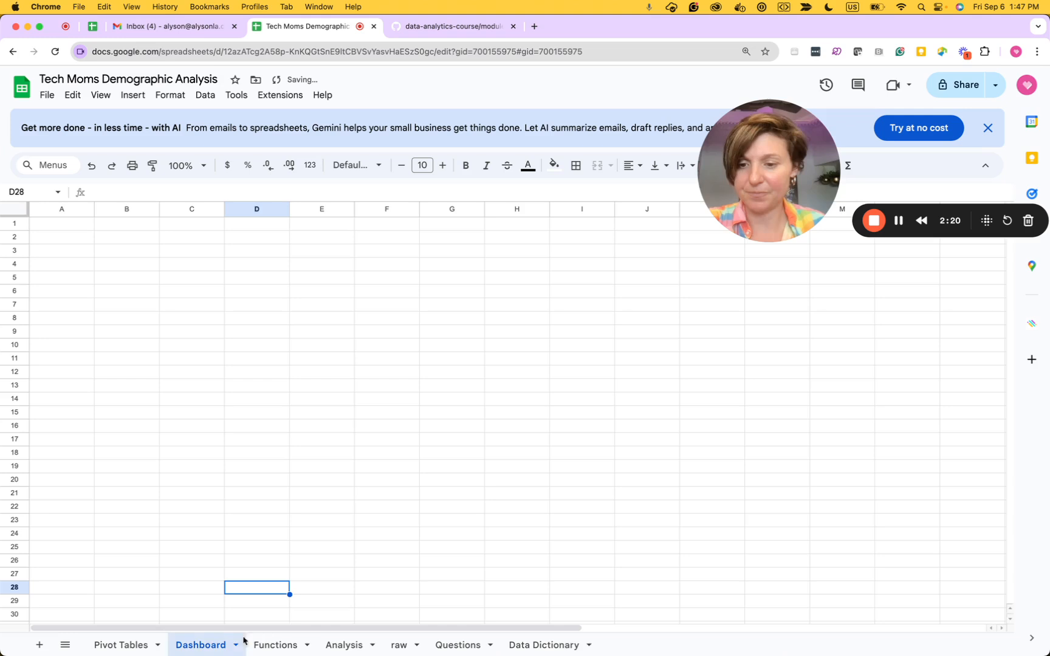
{"action": "left_click_drag", "start_coordinate": [223, 649], "coordinate": [142, 645]}
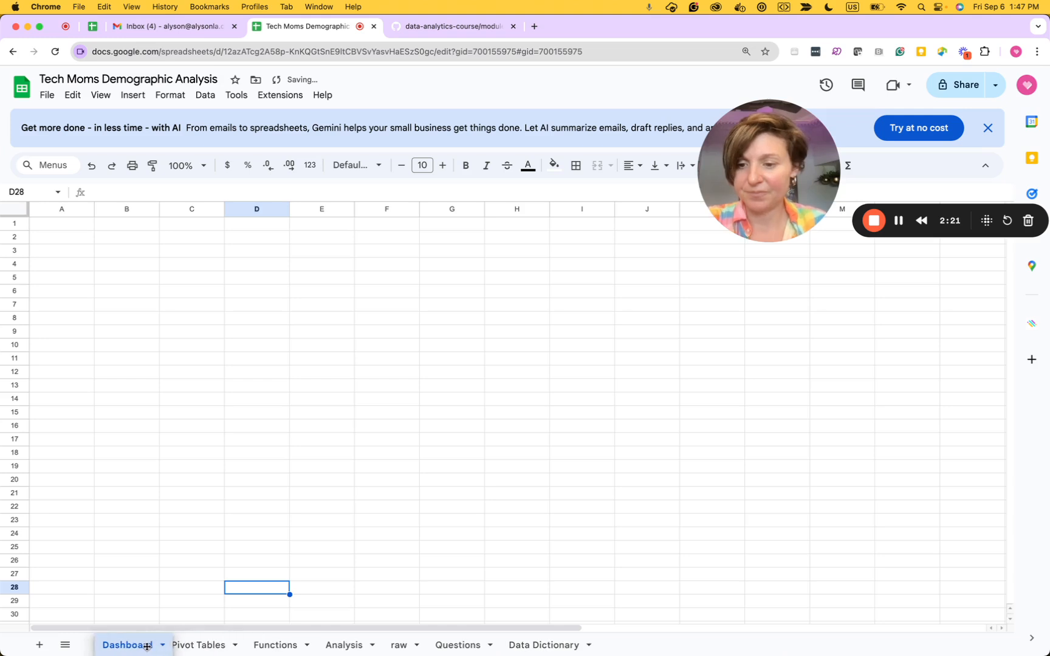
Return to the Pivot Tables sheet, and open the Tech-Moms Fall 2023 Annual Report PDF from the assignment_1 folder on GitHub
{"action": "left_click", "coordinate": [211, 648]}
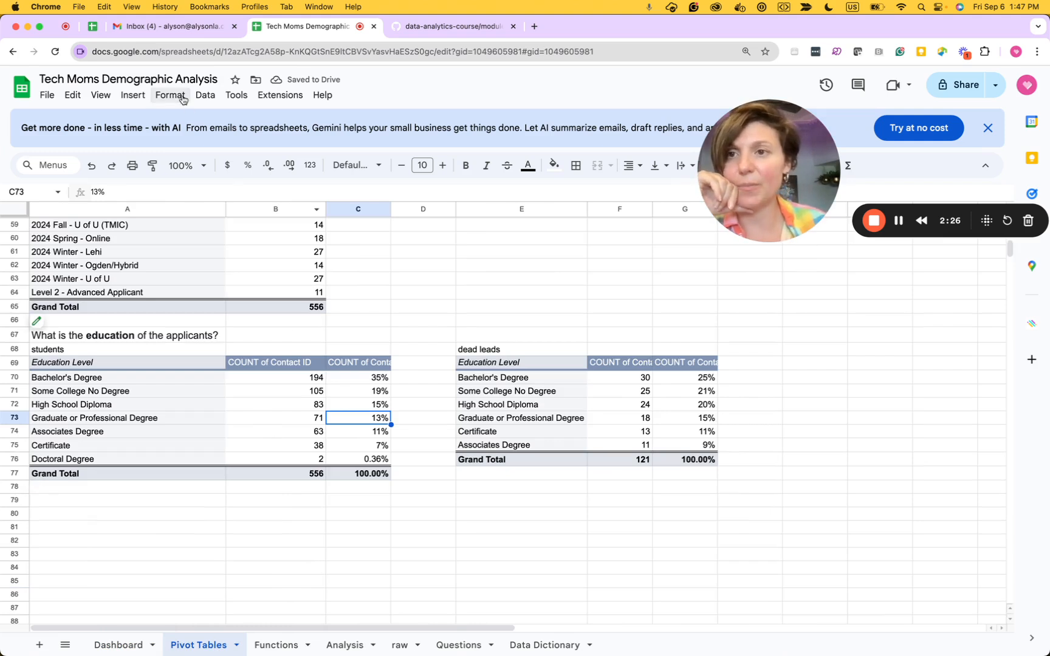
{"action": "left_click", "coordinate": [440, 28]}
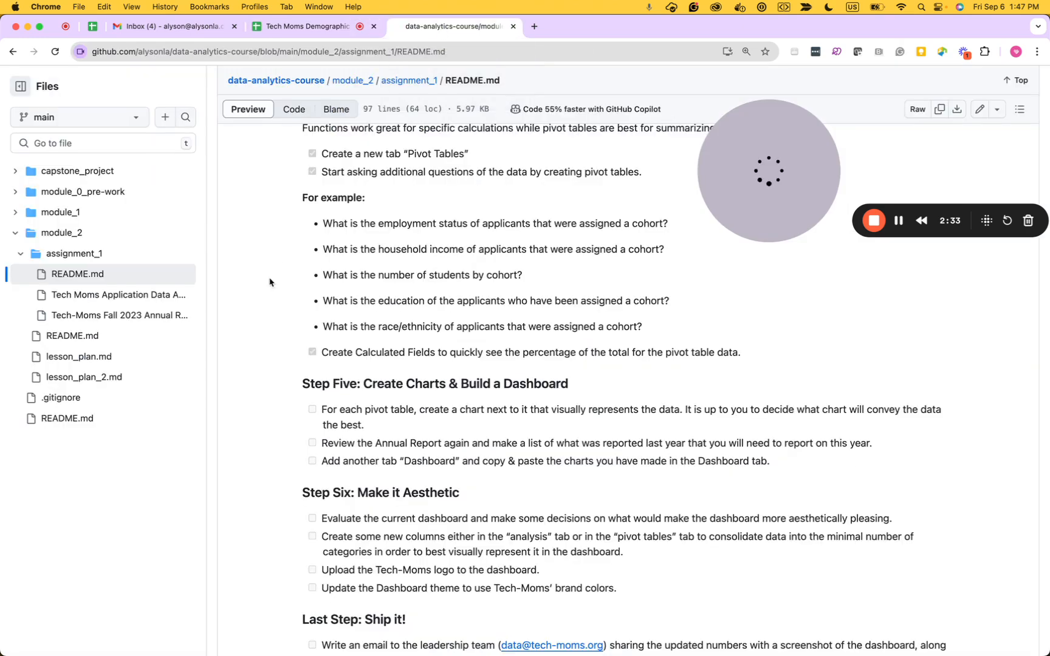
{"action": "left_click", "coordinate": [121, 317]}
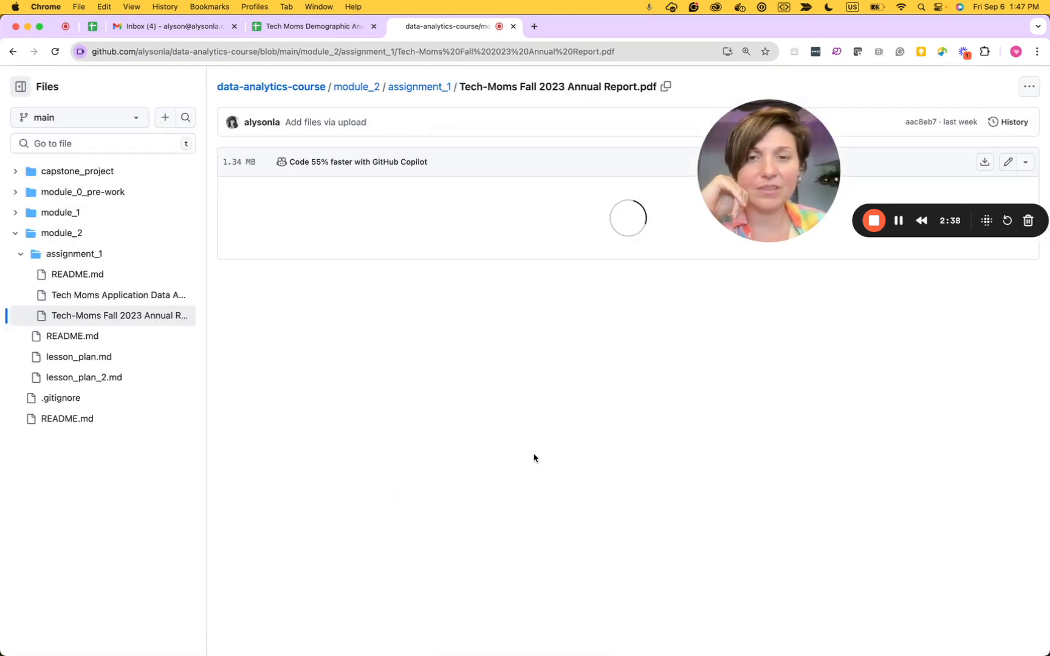
Look through the annual report down to the Student Demographics figures, including the household income statistic
{"action": "scroll", "coordinate": [534, 458], "scroll_direction": "down", "scroll_amount": 10}
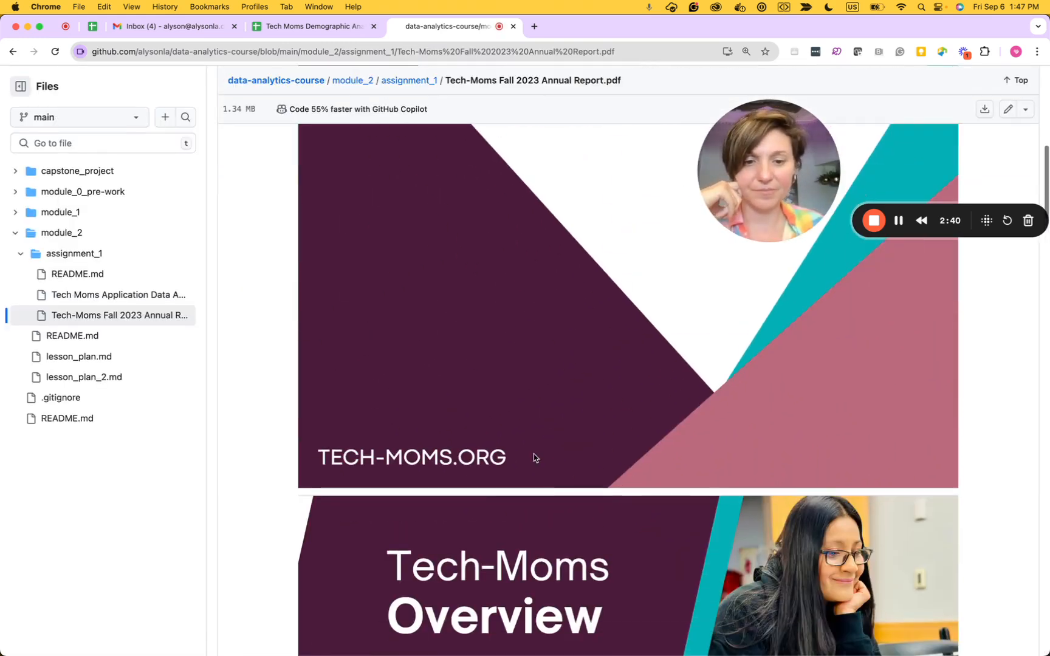
{"action": "scroll", "coordinate": [533, 458], "scroll_direction": "down", "scroll_amount": 15}
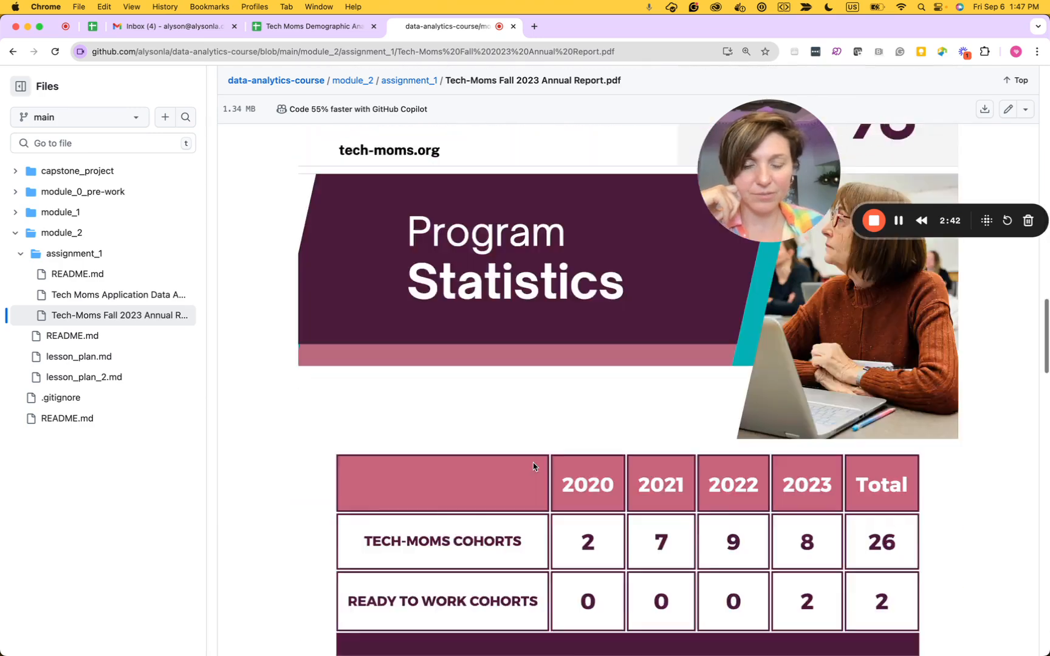
{"action": "scroll", "coordinate": [533, 467], "scroll_direction": "down", "scroll_amount": 6}
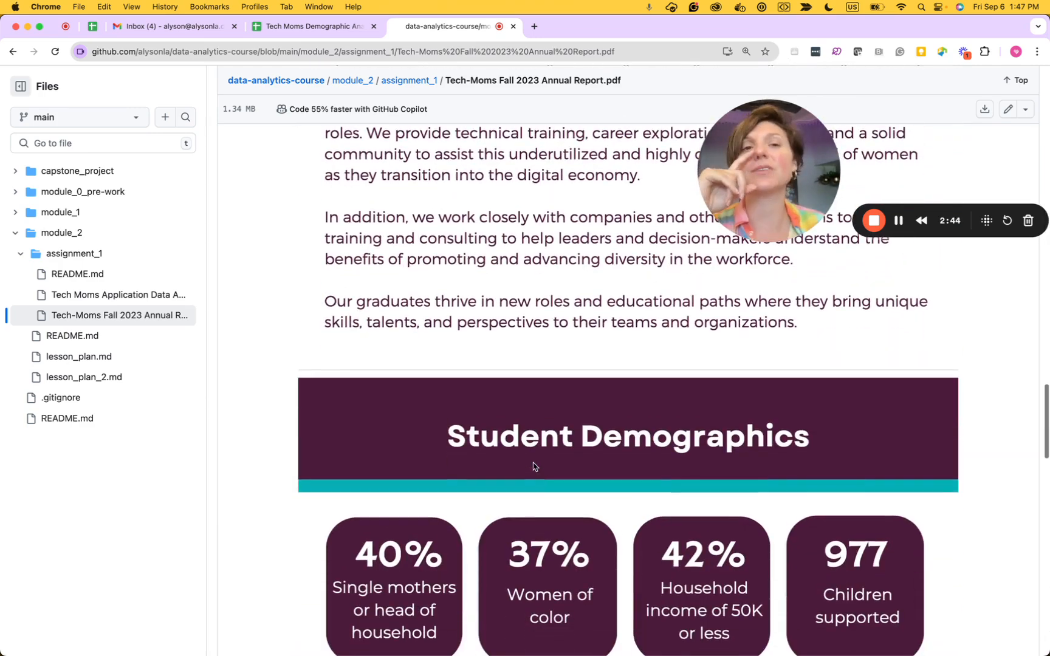
{"action": "scroll", "coordinate": [534, 467], "scroll_direction": "down", "scroll_amount": 8}
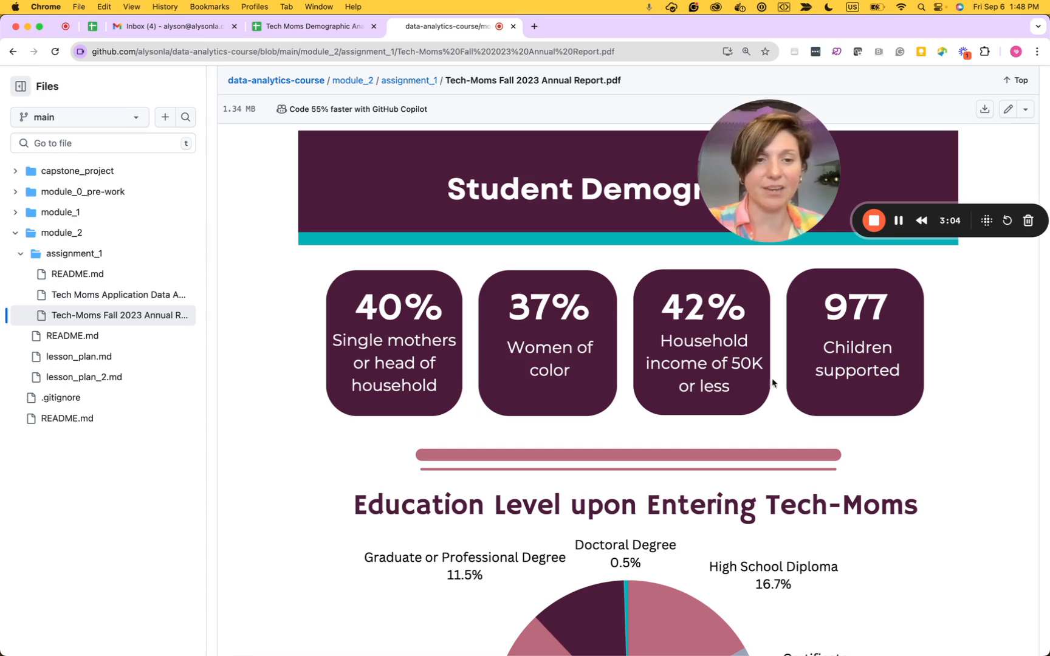
Switch to the Tech Moms Demographic Analysis spreadsheet and examine the income brackets in the household income pivot table
{"action": "left_click", "coordinate": [295, 27]}
{"action": "scroll", "coordinate": [290, 311], "scroll_direction": "up", "scroll_amount": 2}
{"action": "scroll", "coordinate": [310, 319], "scroll_direction": "up", "scroll_amount": 15}
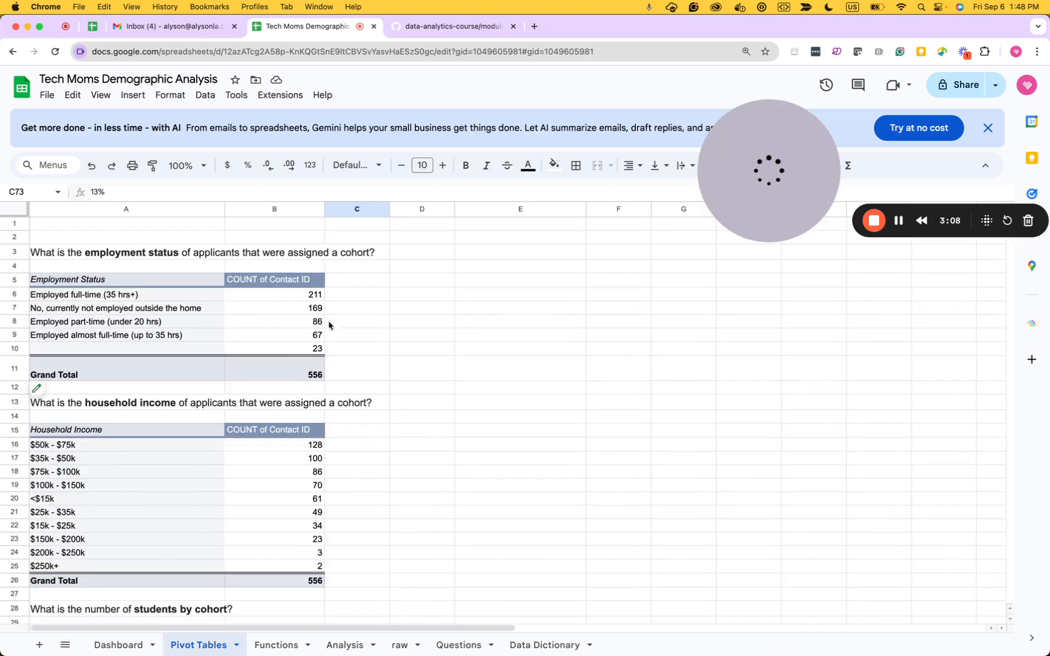
{"action": "scroll", "coordinate": [380, 404], "scroll_direction": "down", "scroll_amount": 1}
{"action": "left_click", "coordinate": [305, 396]}
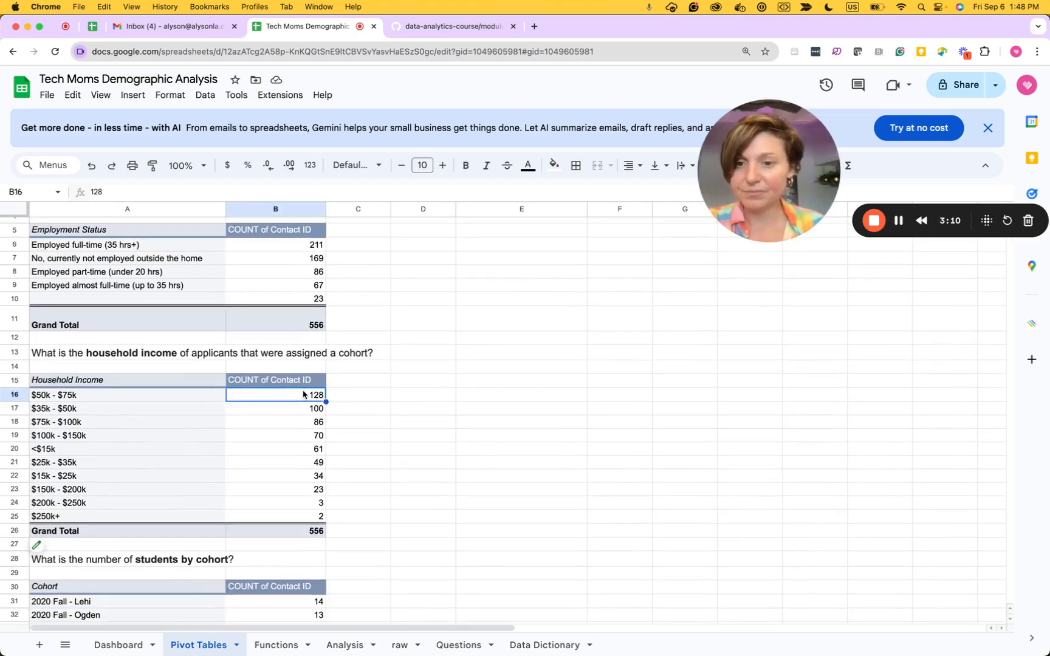
{"action": "key", "text": "Left"}
{"action": "key", "text": "Right"}
{"action": "key", "text": "Right"}
{"action": "key", "text": "Right"}
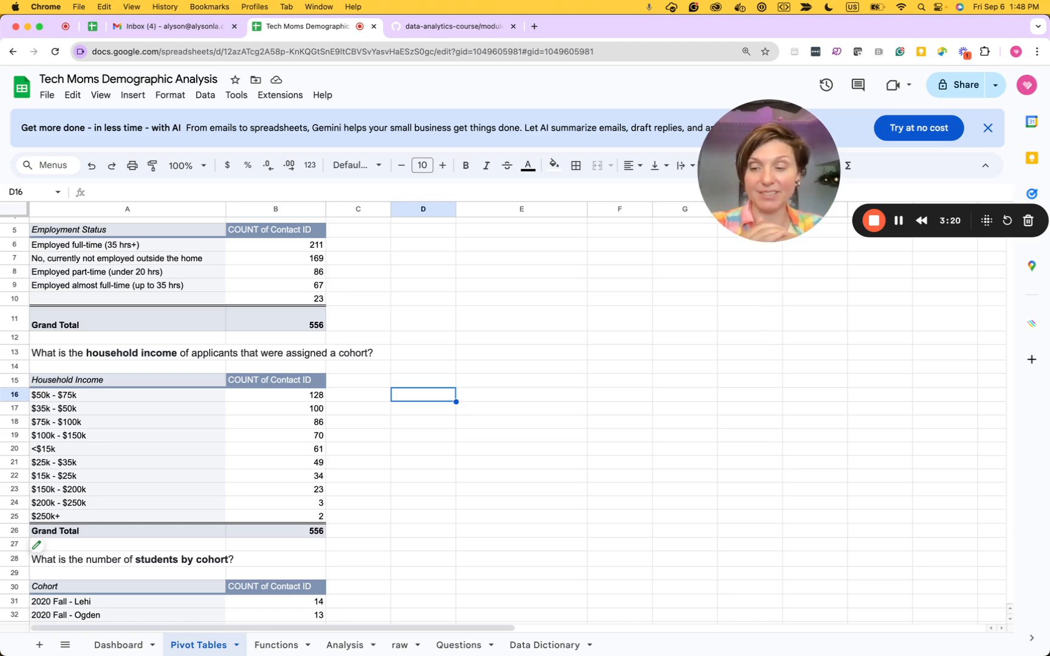
{"action": "key", "text": "Left"}
{"action": "key", "text": "Left"}
{"action": "key", "text": "Down"}
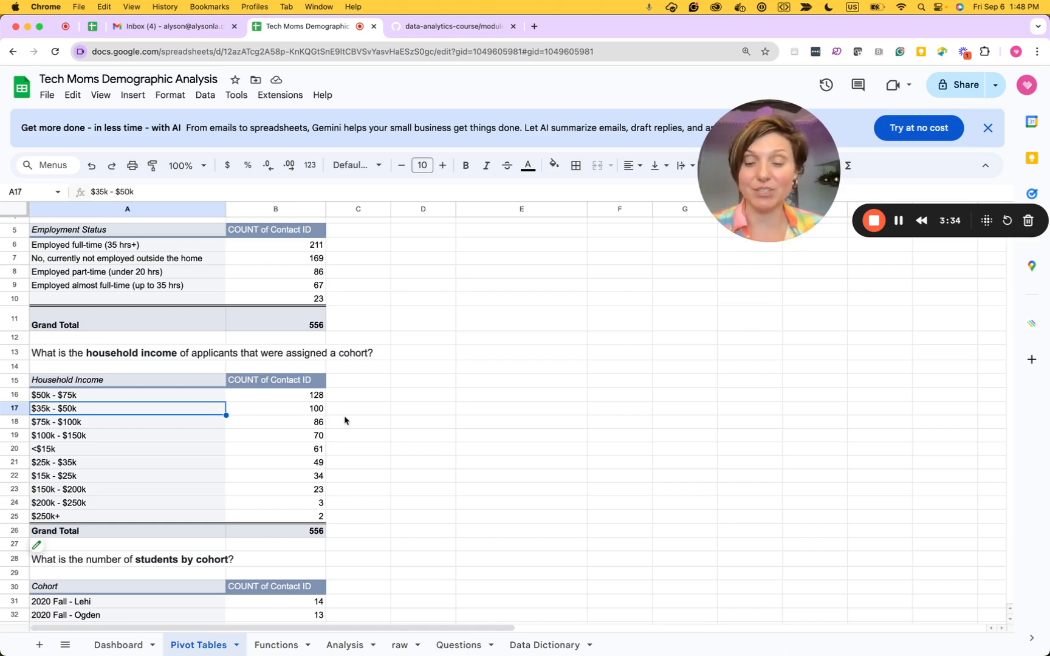
In the Analysis sheet, insert an empty column between Household Income and Education Level
{"action": "left_click", "coordinate": [331, 647]}
{"action": "scroll", "coordinate": [577, 493], "scroll_direction": "right", "scroll_amount": 5}
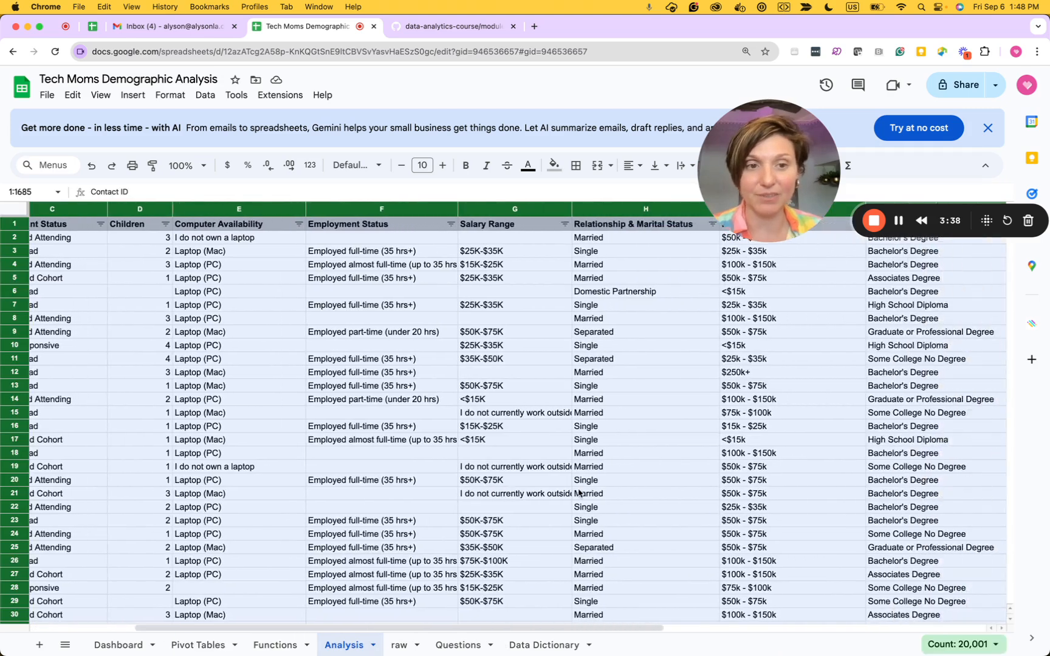
{"action": "scroll", "coordinate": [578, 493], "scroll_direction": "right", "scroll_amount": 3}
{"action": "left_click", "coordinate": [625, 210]}
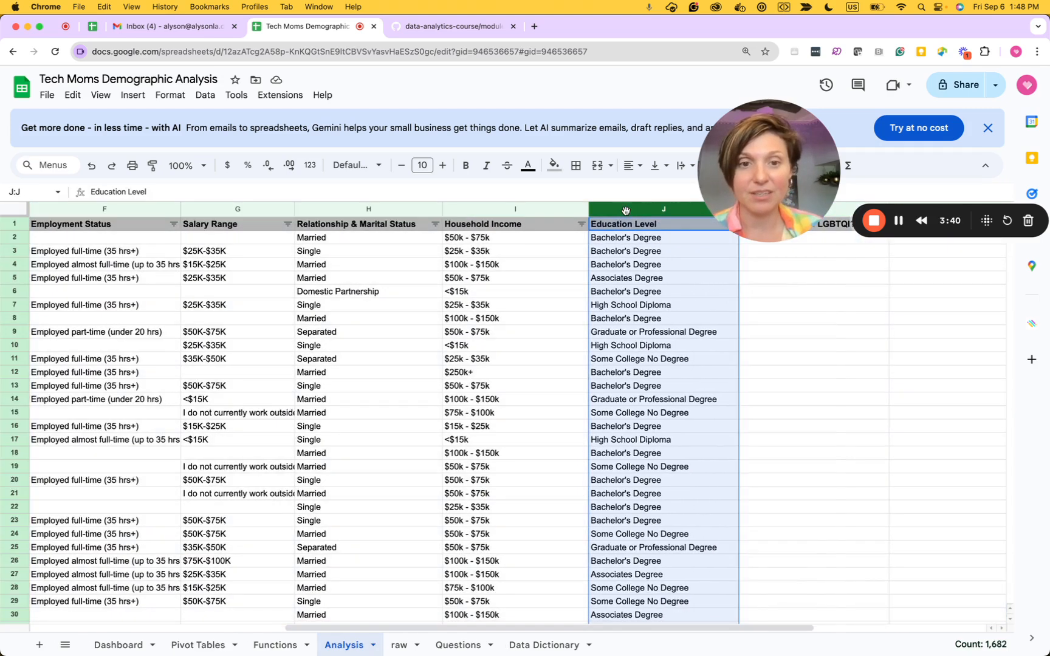
{"action": "right_click", "coordinate": [625, 210]}
{"action": "left_click", "coordinate": [656, 268]}
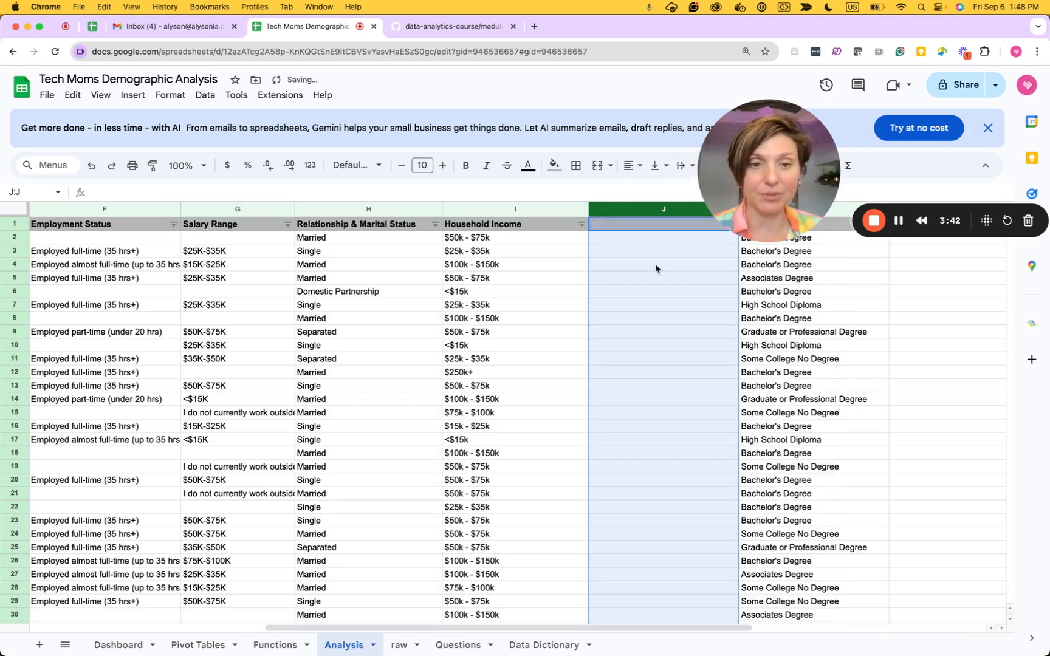
Enter the header Household Income Simplified in cell J1 of the new column
{"action": "left_click", "coordinate": [608, 226]}
{"action": "type", "text": "Ho"}
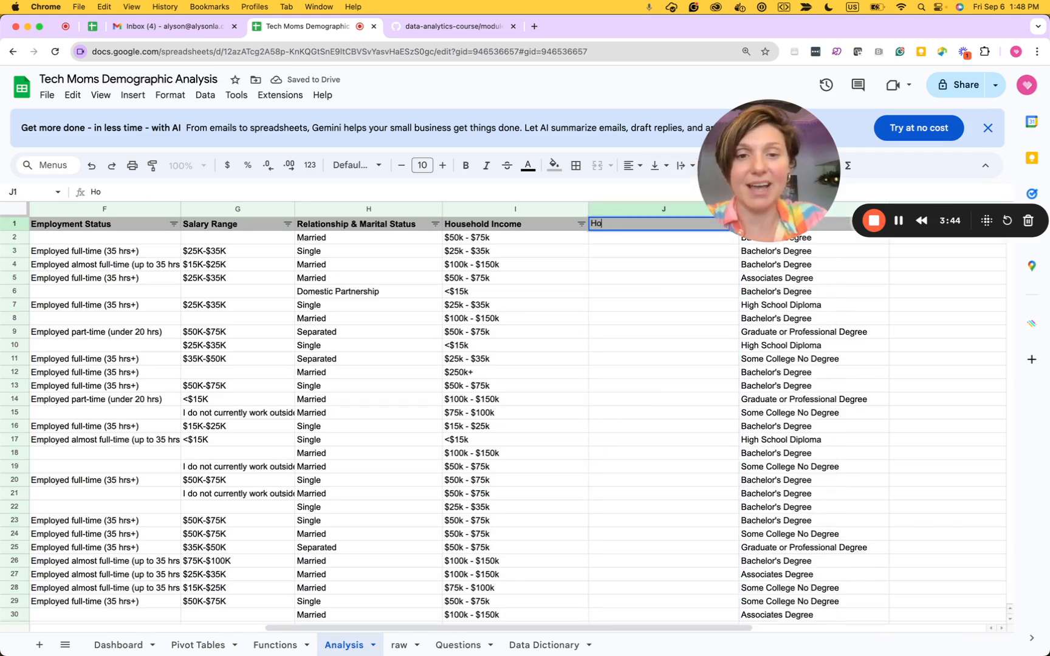
{"action": "type", "text": "usehold Income "}
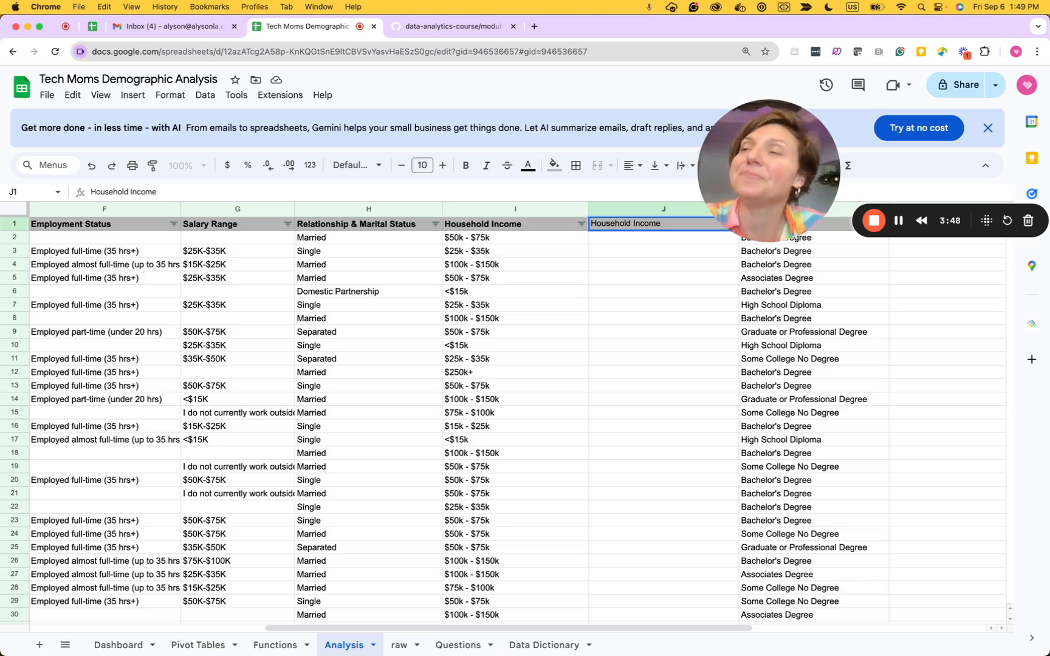
{"action": "type", "text": "Simpl"}
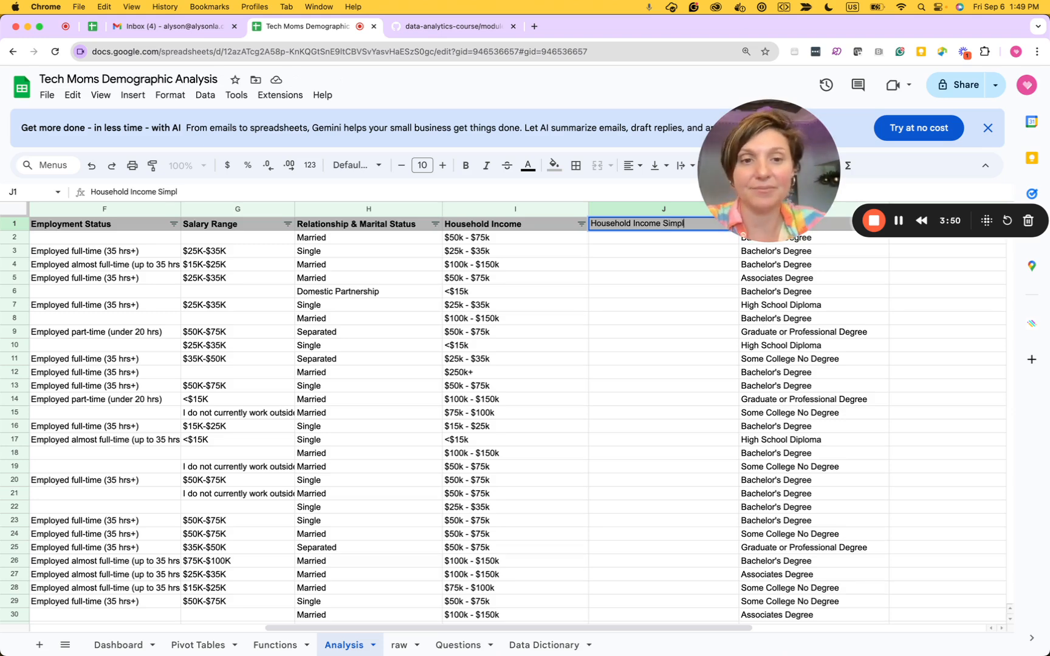
{"action": "type", "text": "ified"}
{"action": "key", "text": "Return"}
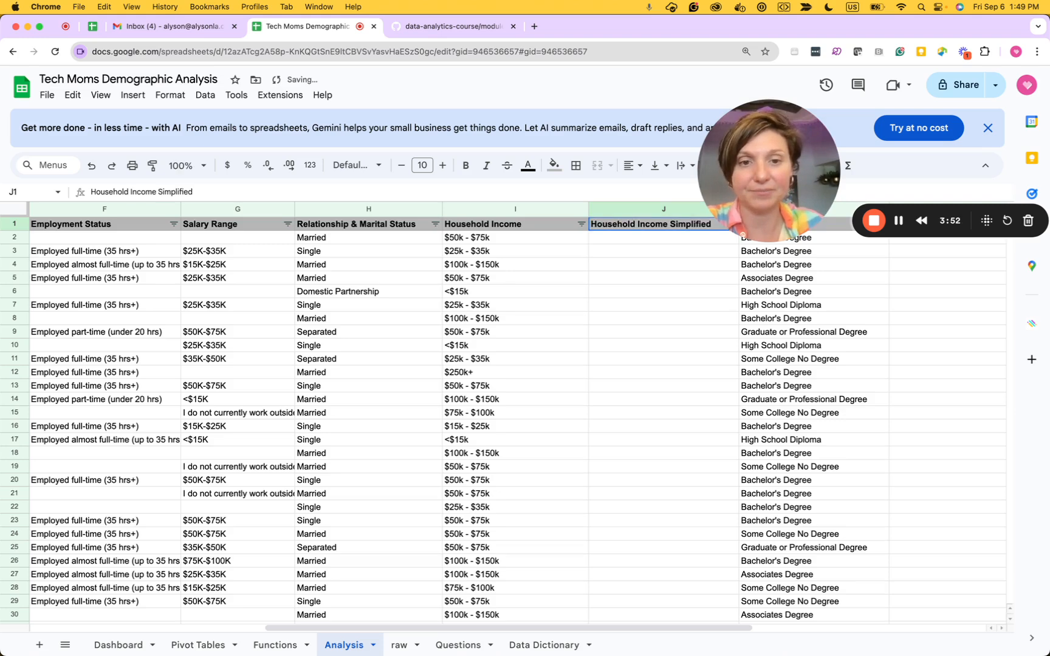
{"action": "left_click", "coordinate": [664, 237]}
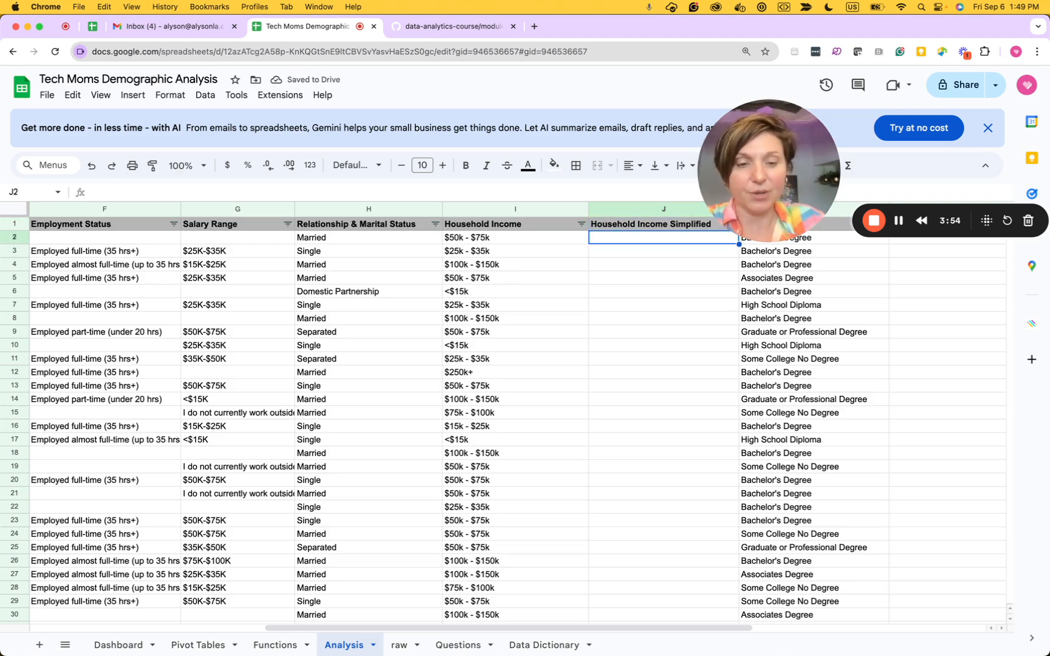
{"action": "type", "text": "="}
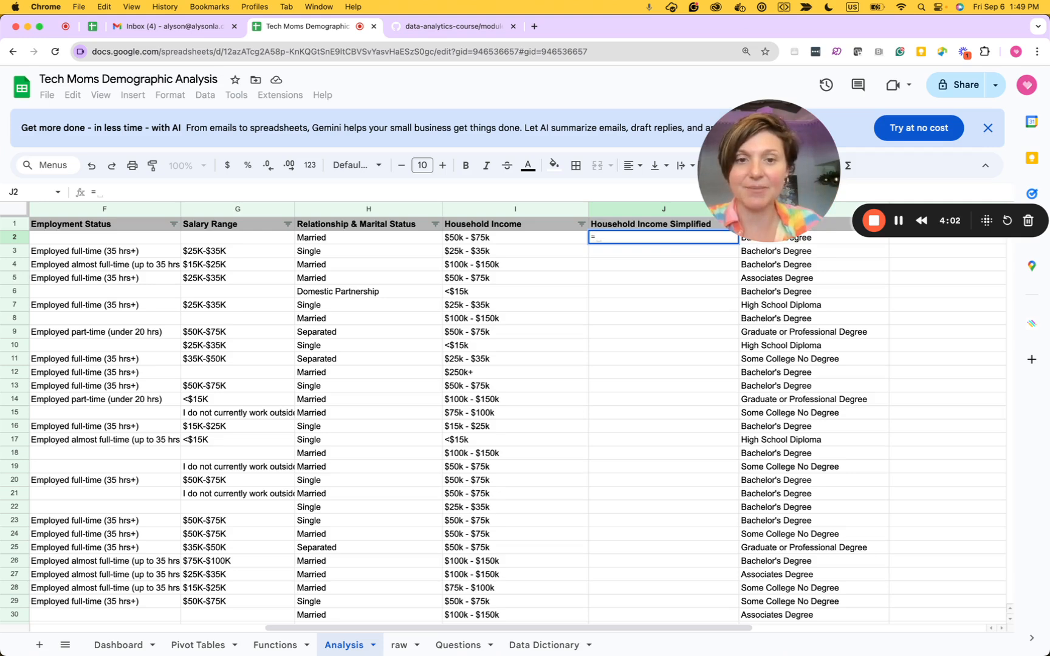
{"action": "key", "text": "Escape"}
{"action": "key", "text": "Right"}
{"action": "key", "text": "Left"}
{"action": "key", "text": "Left"}
{"action": "key", "text": "Left"}
{"action": "key", "text": "Left"}
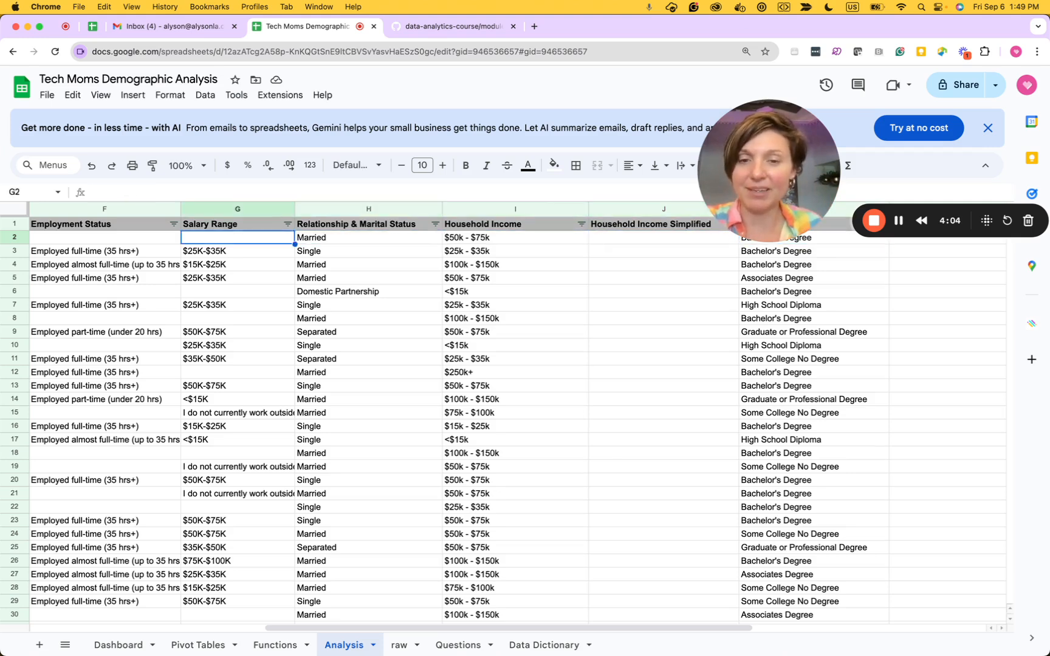
{"action": "key", "text": "Left"}
{"action": "key", "text": "Left"}
{"action": "key", "text": "Left"}
{"action": "key", "text": "Left"}
{"action": "key", "text": "Left"}
{"action": "key", "text": "Left"}
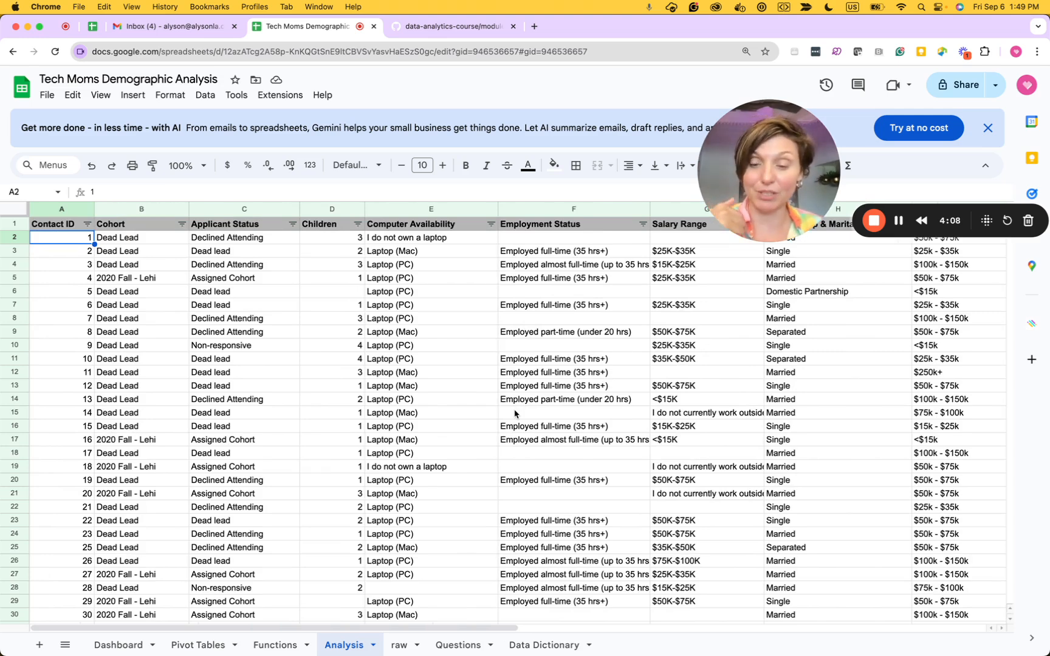
Return to the Pivot Tables sheet and enter the header Household Income Simplified in cell E15, beside the household income pivot table
{"action": "left_click", "coordinate": [200, 644]}
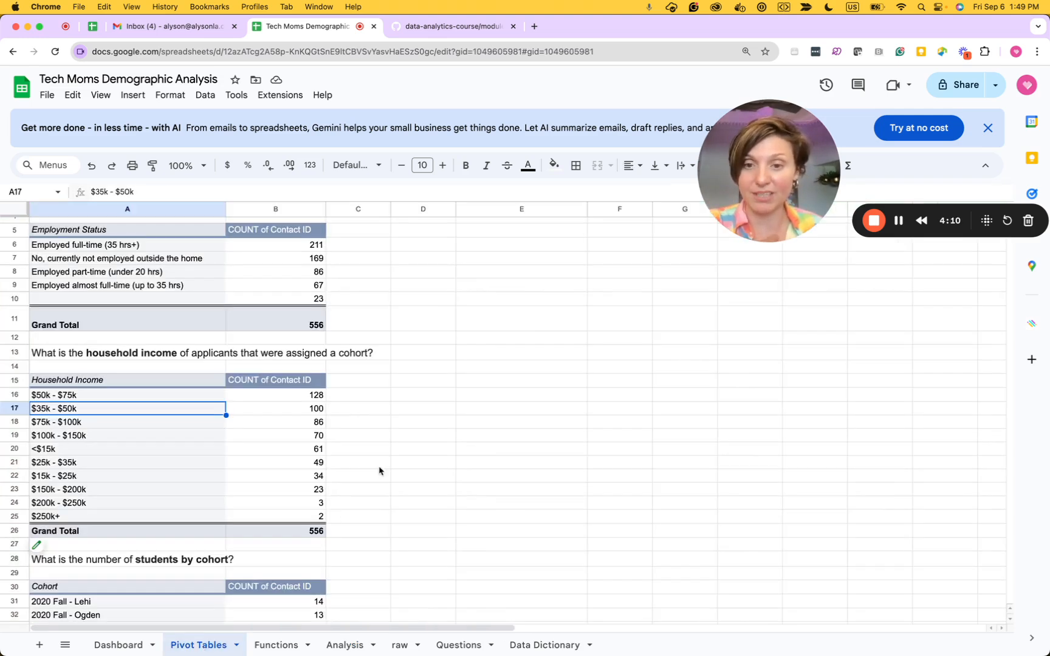
{"action": "key", "text": "Up"}
{"action": "key", "text": "Right"}
{"action": "key", "text": "Right"}
{"action": "key", "text": "Right"}
{"action": "key", "text": "Right"}
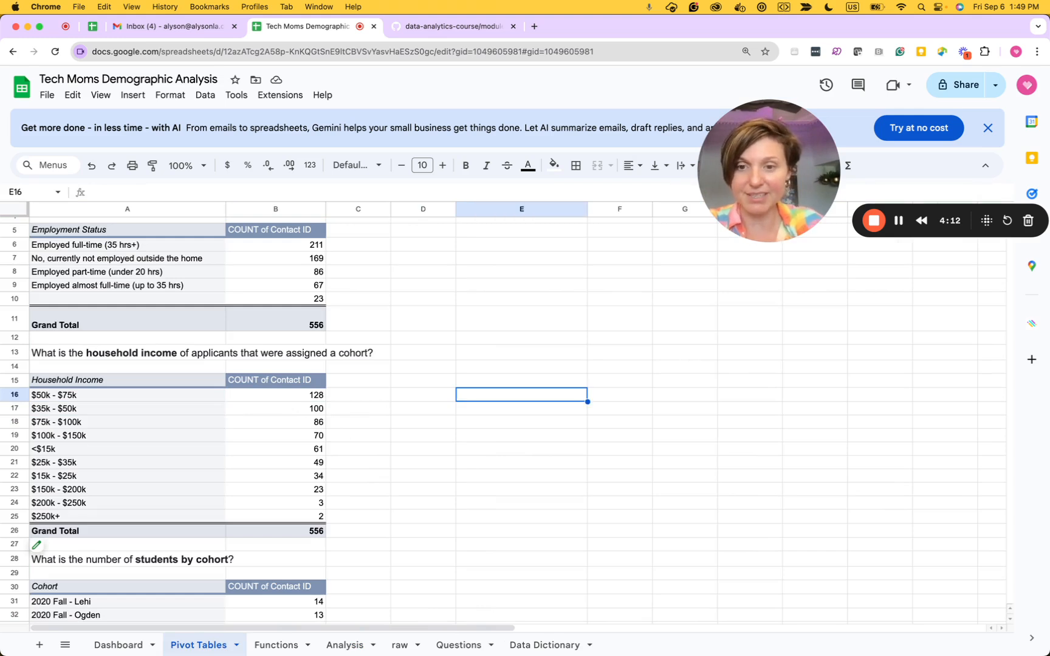
{"action": "key", "text": "Up"}
{"action": "type", "text": "House"}
{"action": "key", "text": "BackSpace"}
{"action": "key", "text": "BackSpace"}
{"action": "key", "text": "BackSpace"}
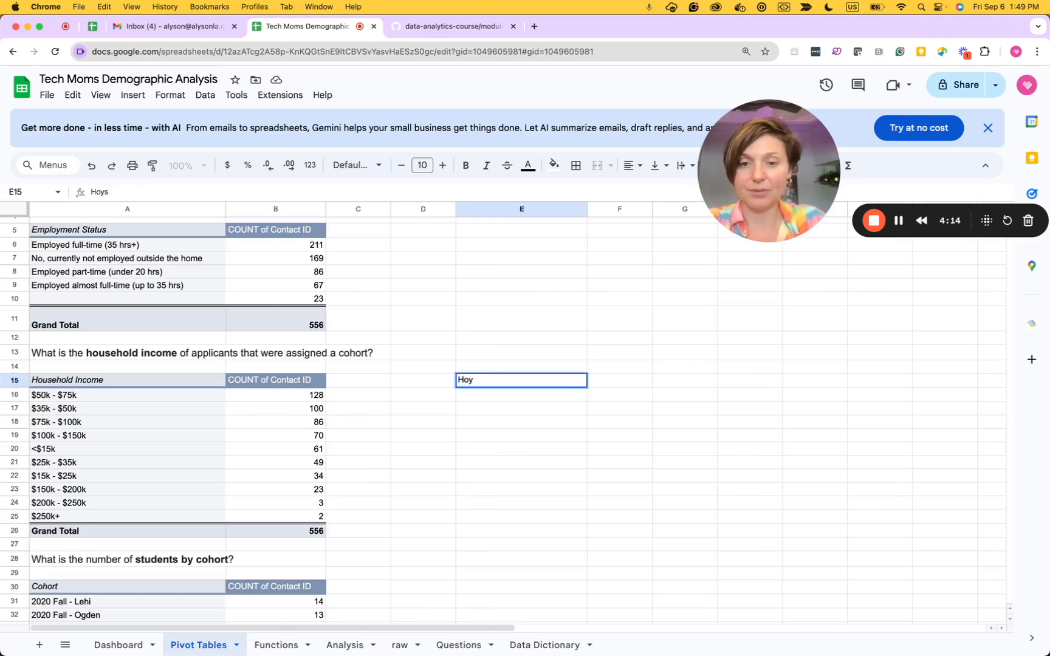
{"action": "type", "text": "ous"}
{"action": "key", "text": "BackSpace"}
{"action": "key", "text": "BackSpace"}
{"action": "key", "text": "BackSpace"}
{"action": "type", "text": "usehodl"}
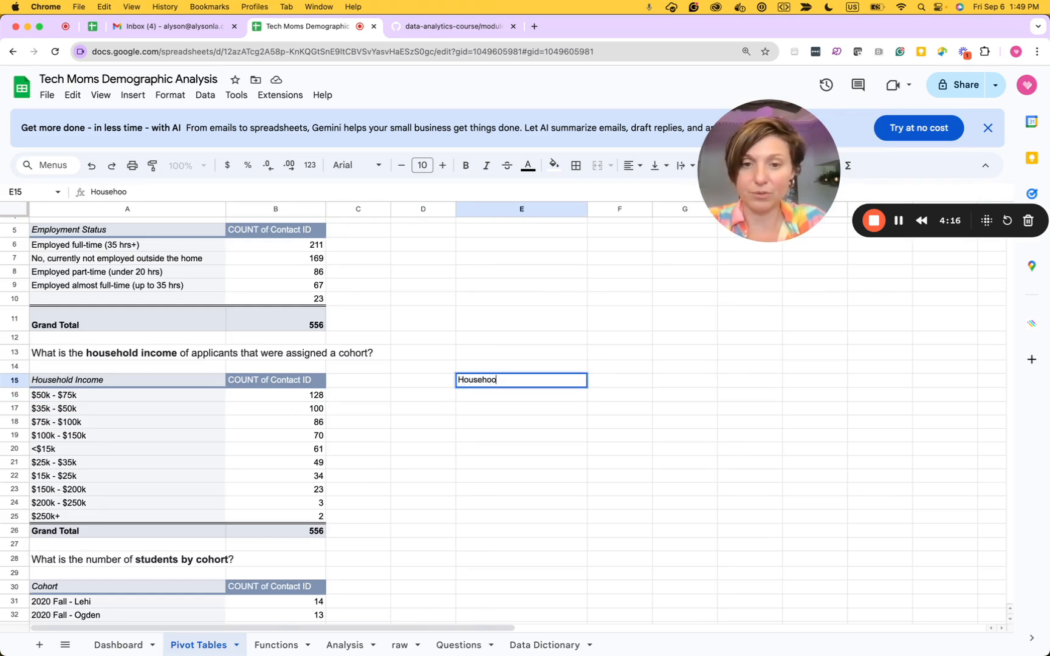
{"action": "key", "text": "BackSpace"}
{"action": "key", "text": "BackSpace"}
{"action": "type", "text": "ld Incom"}
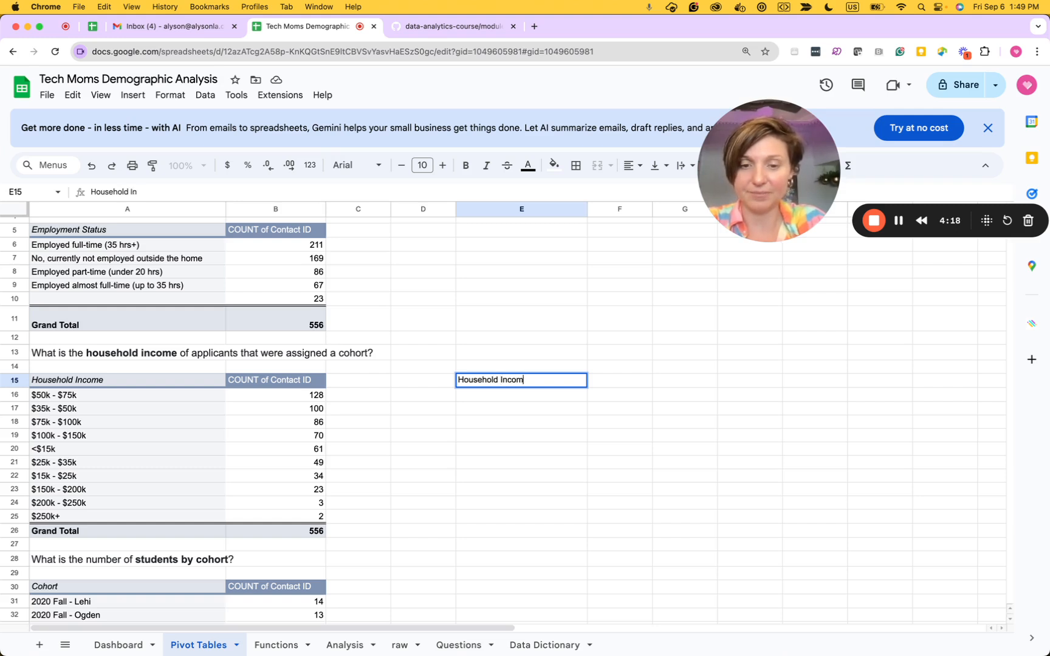
{"action": "type", "text": "e Simplified"}
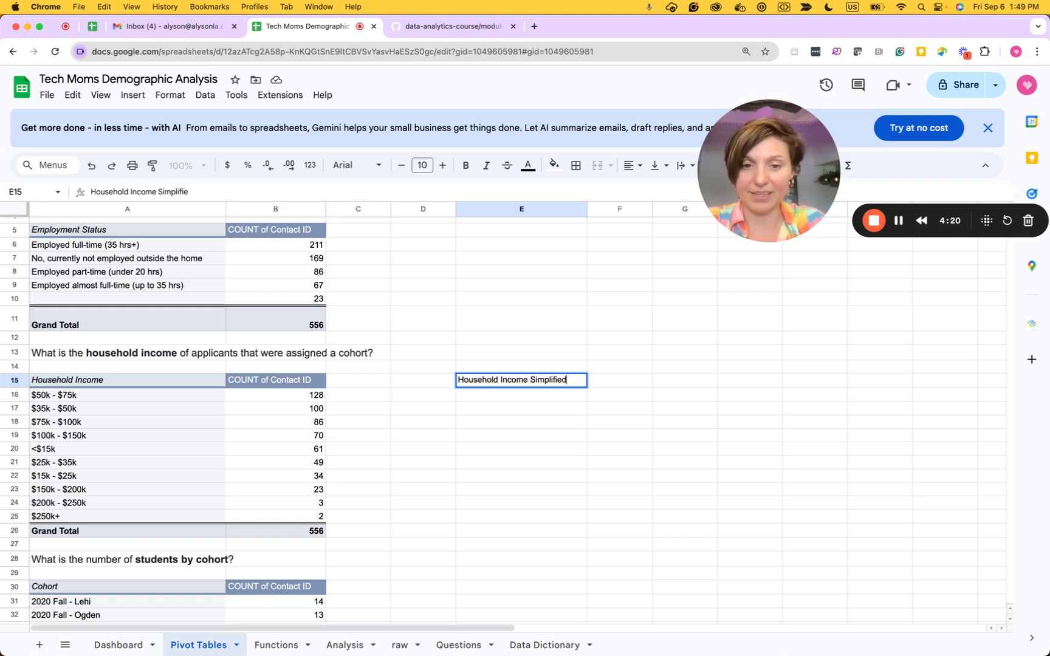
{"action": "key", "text": "Return"}
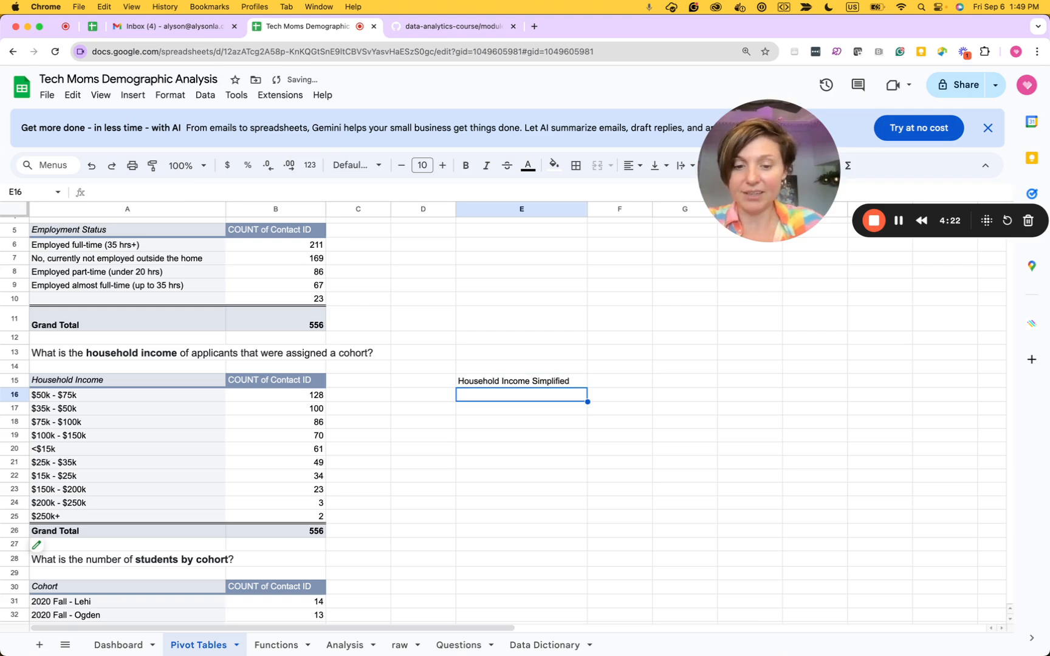
Enter 0 - $50k as the first income range in cell E16
{"action": "type", "text": "0 -"}
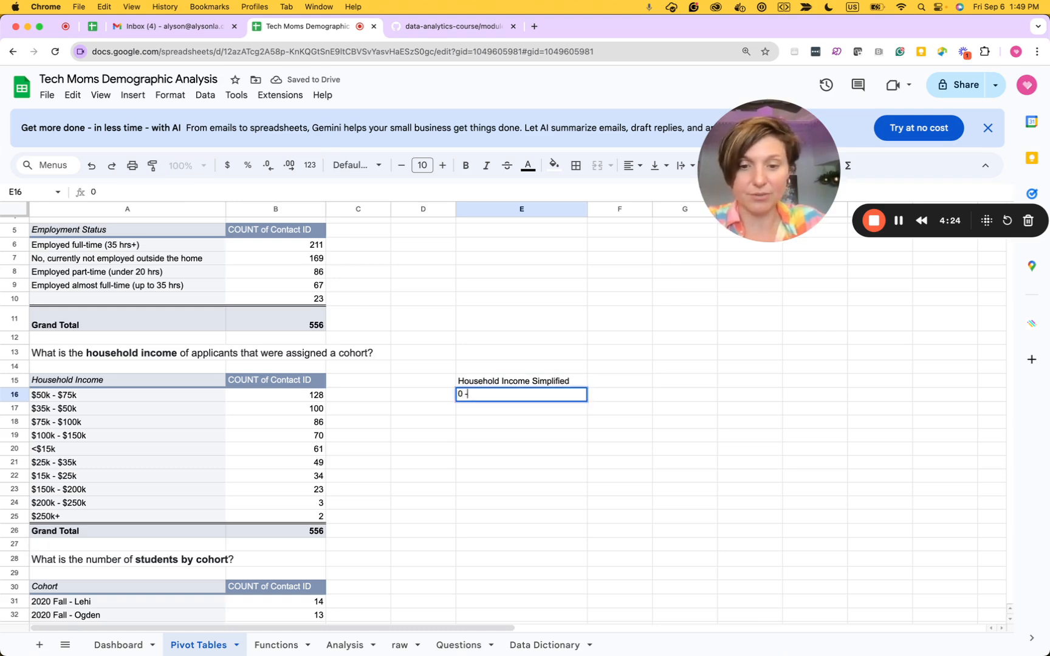
{"action": "type", "text": " $50k"}
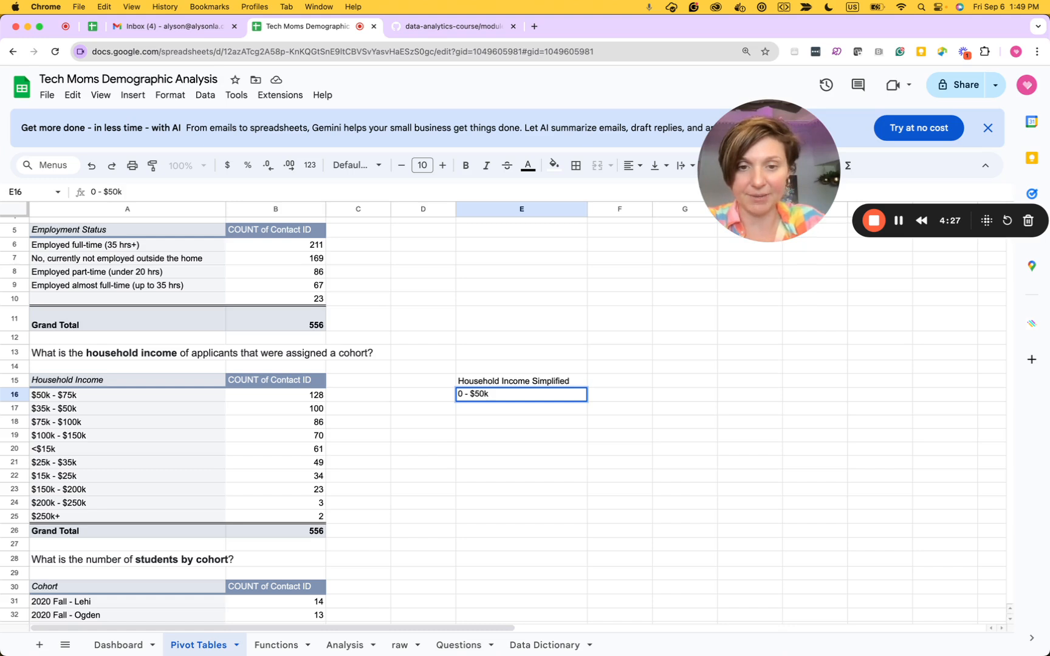
{"action": "key", "text": "Tab"}
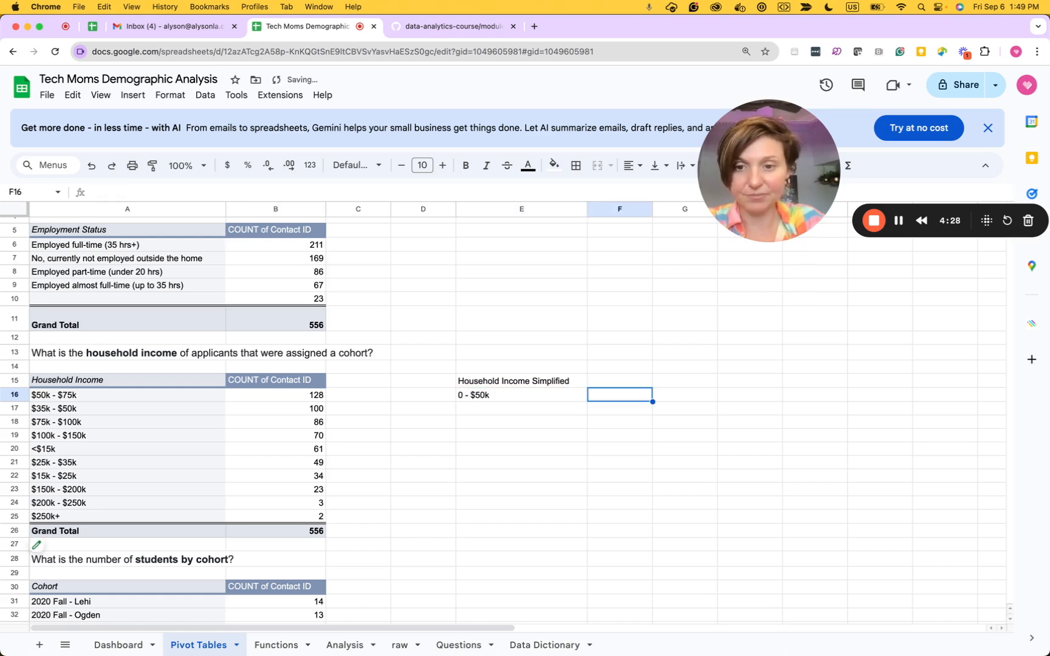
Add the header Count in cell F15 and make both headers in E15:F15 bold
{"action": "left_click", "coordinate": [619, 381]}
{"action": "type", "text": "Count"}
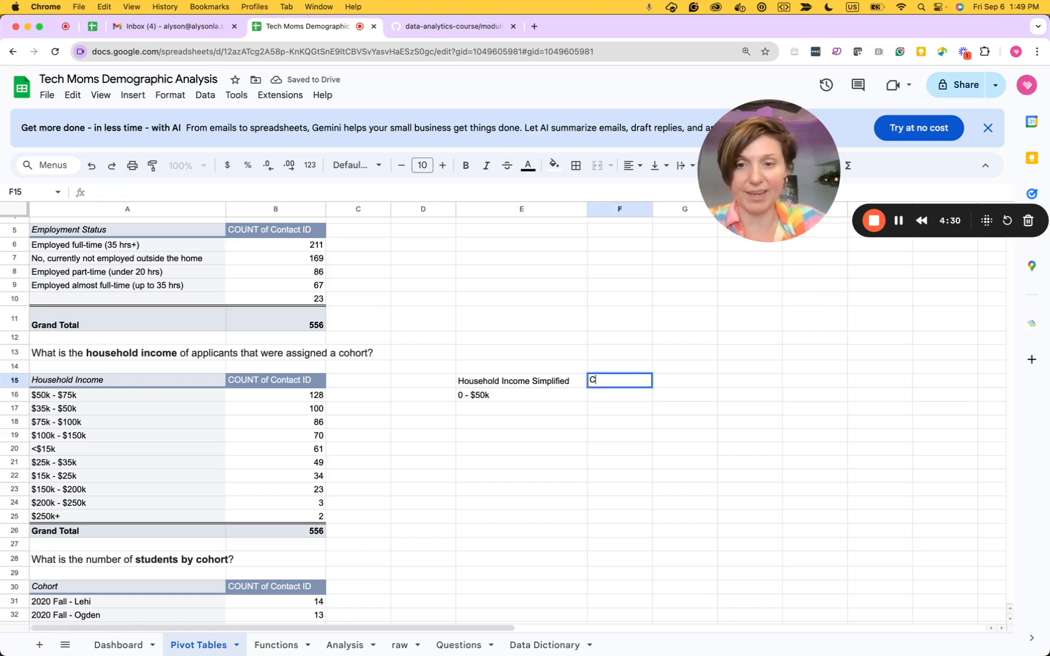
{"action": "key", "text": "Tab"}
{"action": "left_click", "coordinate": [521, 380]}
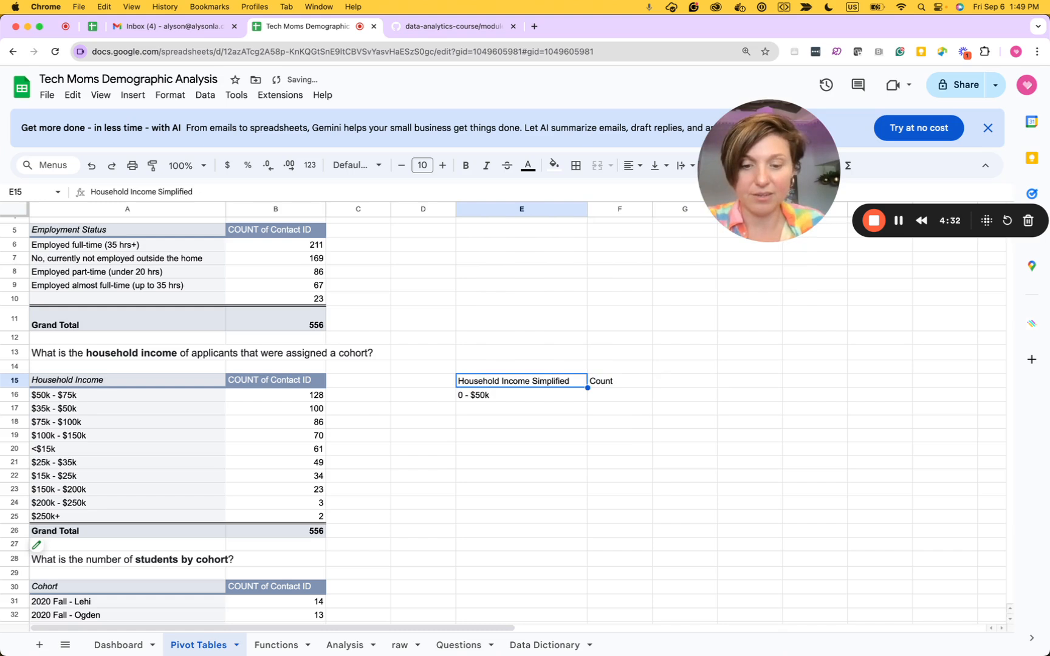
{"action": "left_click", "coordinate": [619, 380]}
{"action": "left_click_drag", "start_coordinate": [522, 380], "coordinate": [619, 380]}
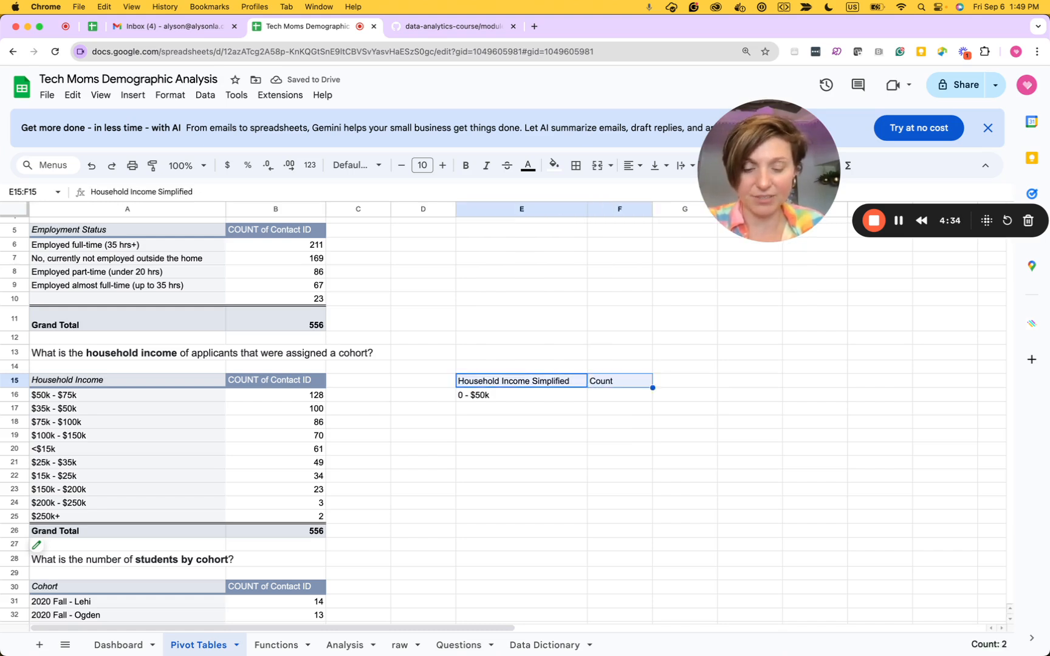
{"action": "key", "text": "super+b"}
Enter $50k - $100k as the second income range in cell E17
{"action": "left_click", "coordinate": [521, 395]}
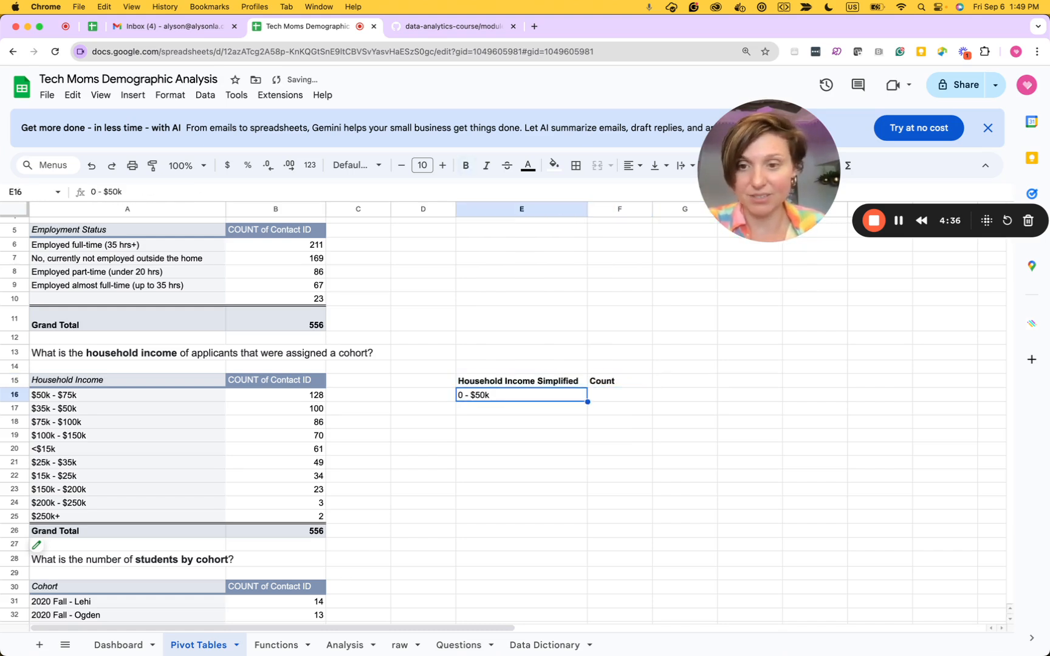
{"action": "left_click", "coordinate": [521, 408]}
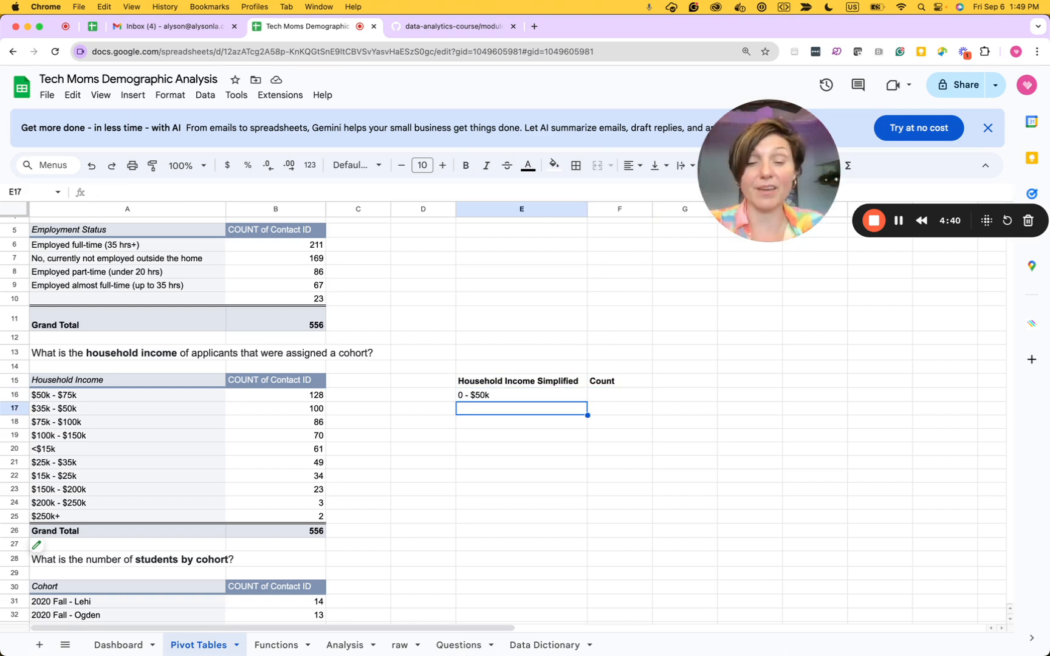
{"action": "type", "text": "$"}
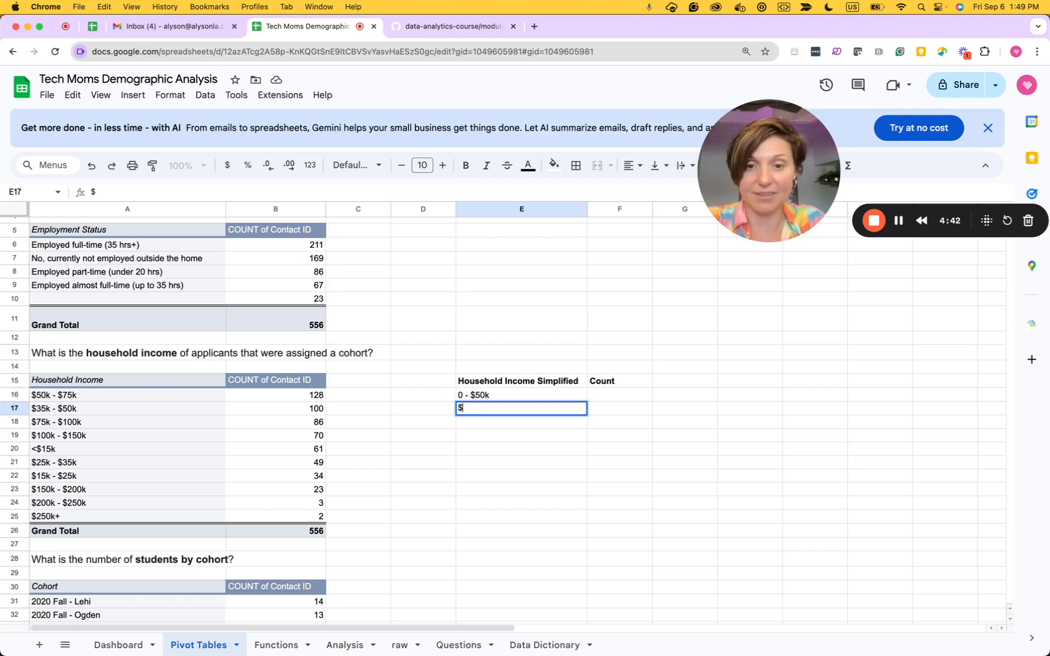
{"action": "type", "text": "50k - "}
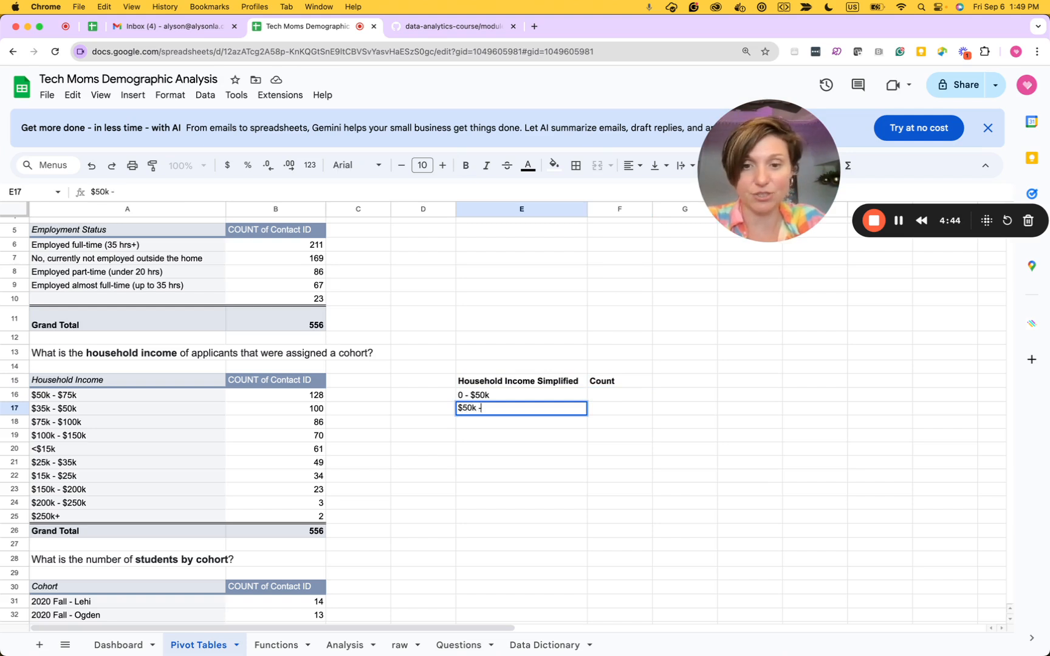
{"action": "type", "text": "100k"}
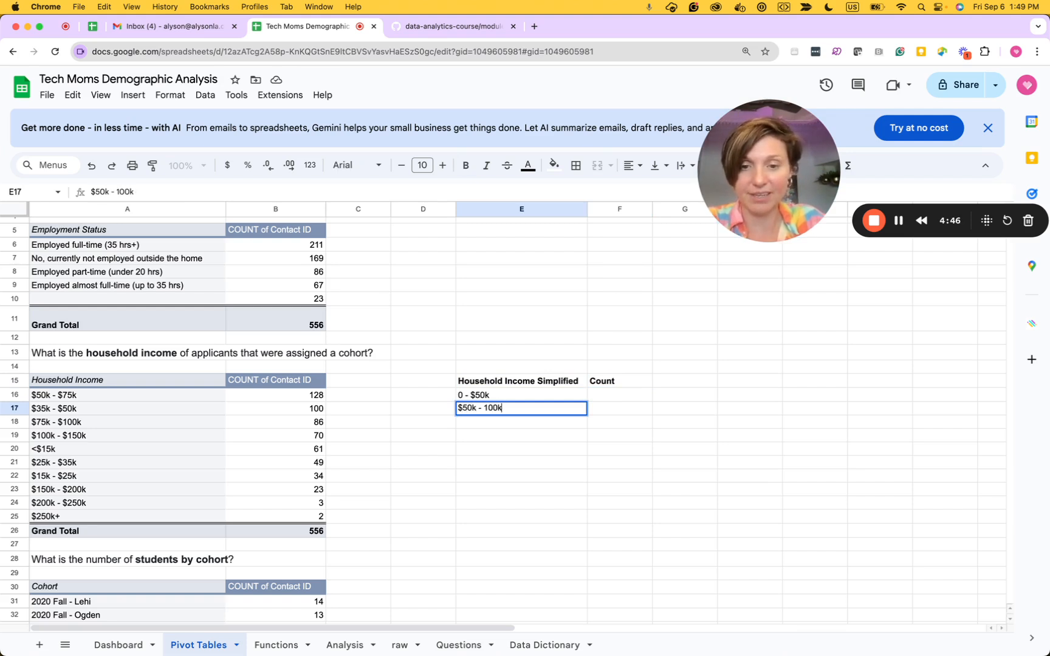
{"action": "key", "text": "Left"}
{"action": "key", "text": "Left"}
{"action": "key", "text": "Right"}
{"action": "key", "text": "Right"}
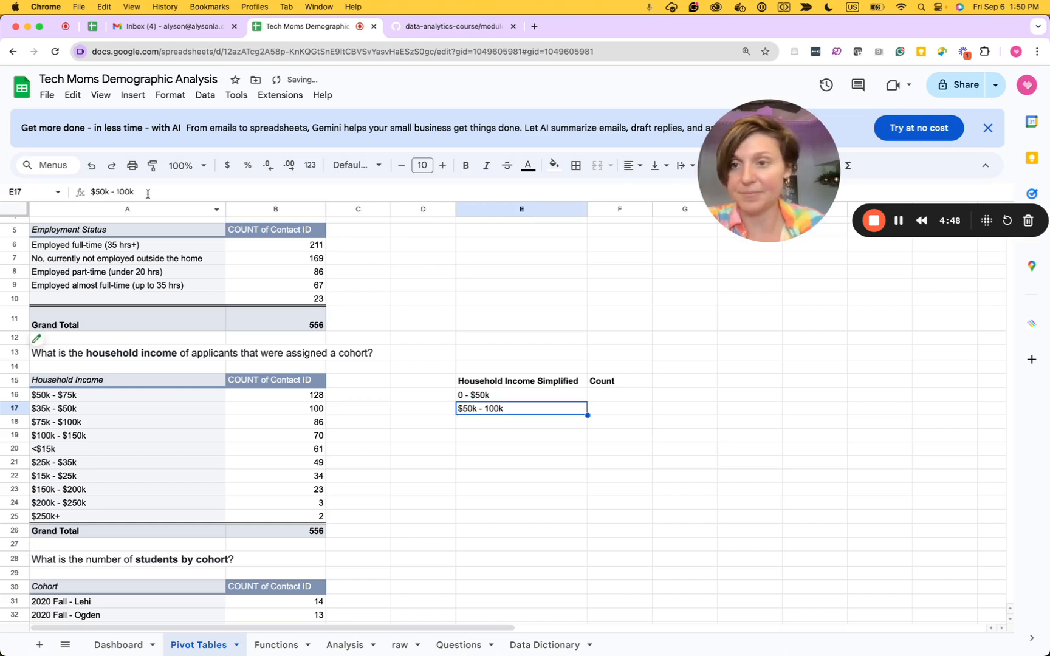
{"action": "left_click", "coordinate": [121, 191]}
{"action": "type", "text": "$"}
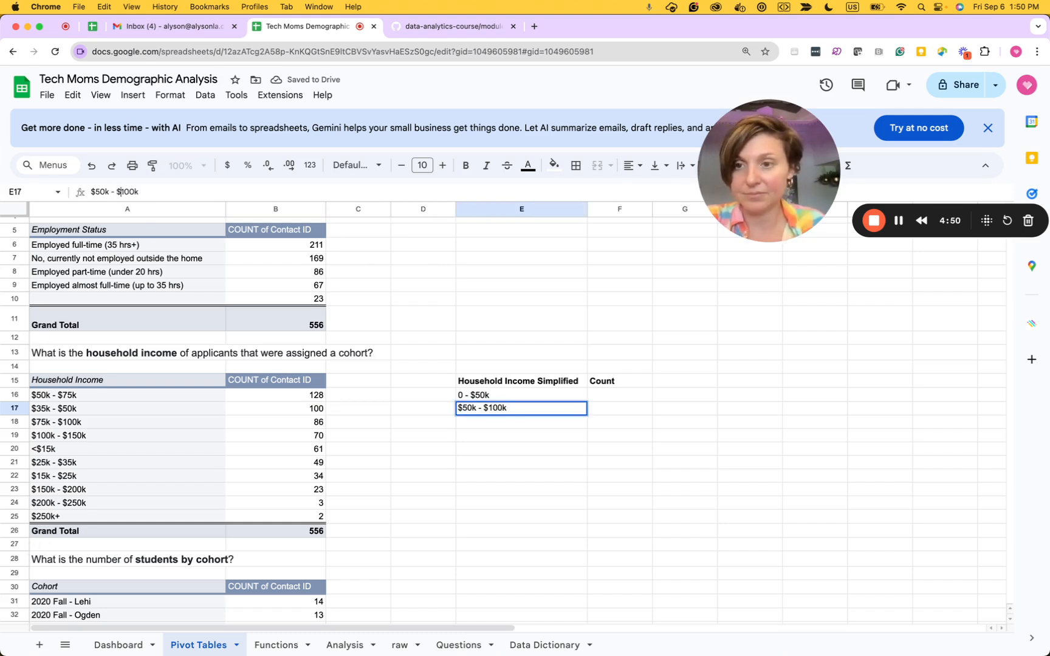
{"action": "key", "text": "Return"}
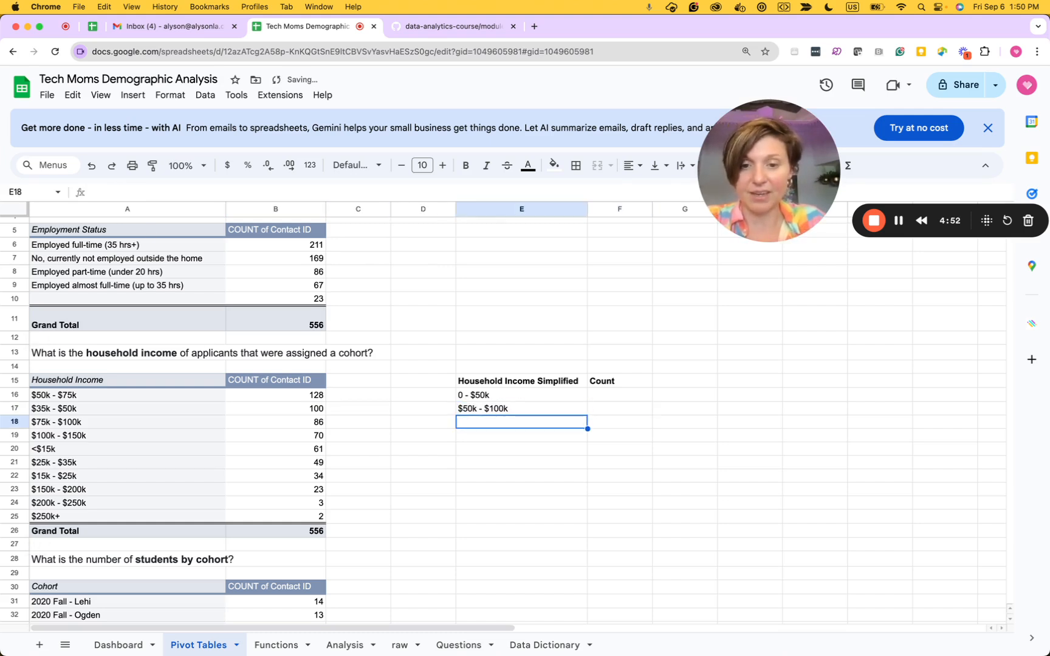
Enter $100k+ as the third income range in cell E18
{"action": "type", "text": "$100"}
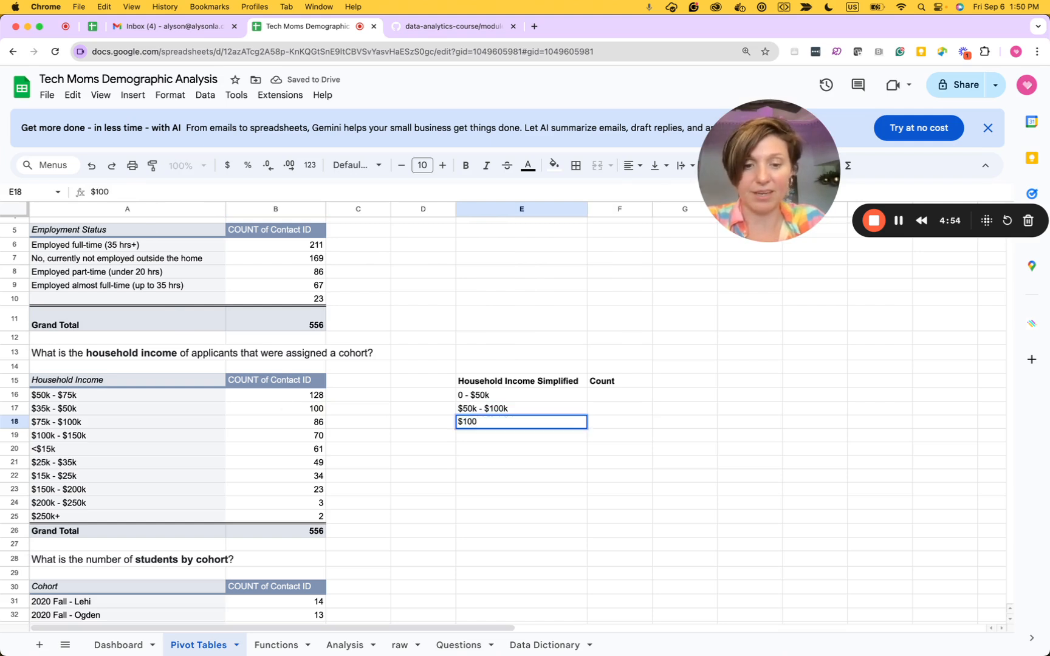
{"action": "type", "text": "k+"}
{"action": "key", "text": "Return"}
Calculate the 0 - $50k count in cell F16 with the formula =B22+B21+B20+B17
{"action": "key", "text": "Up"}
{"action": "key", "text": "Up"}
{"action": "key", "text": "Up"}
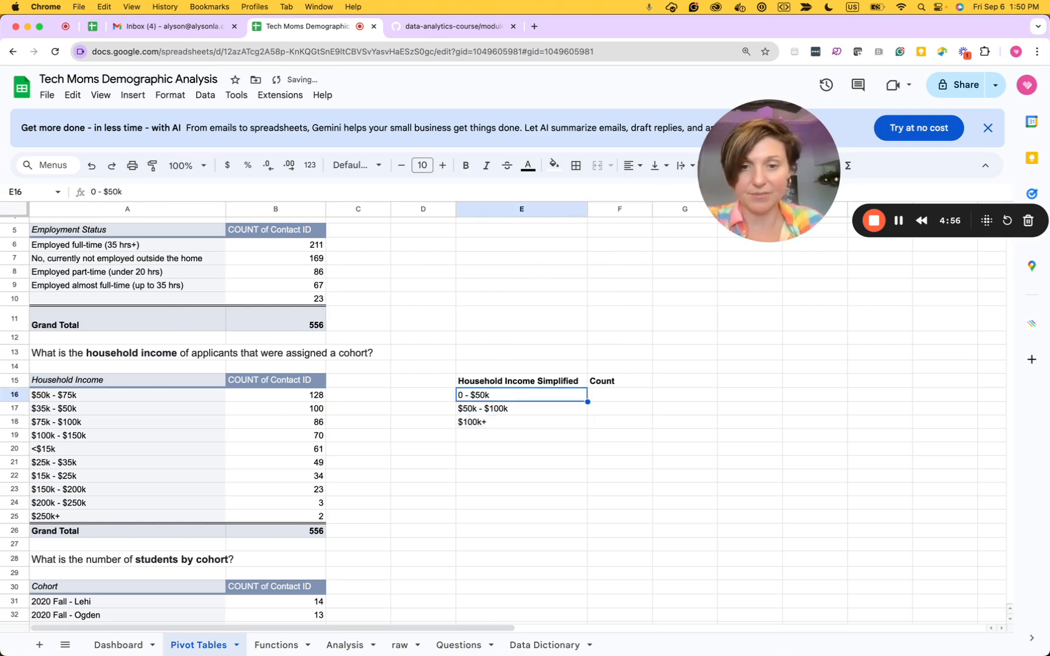
{"action": "key", "text": "Right"}
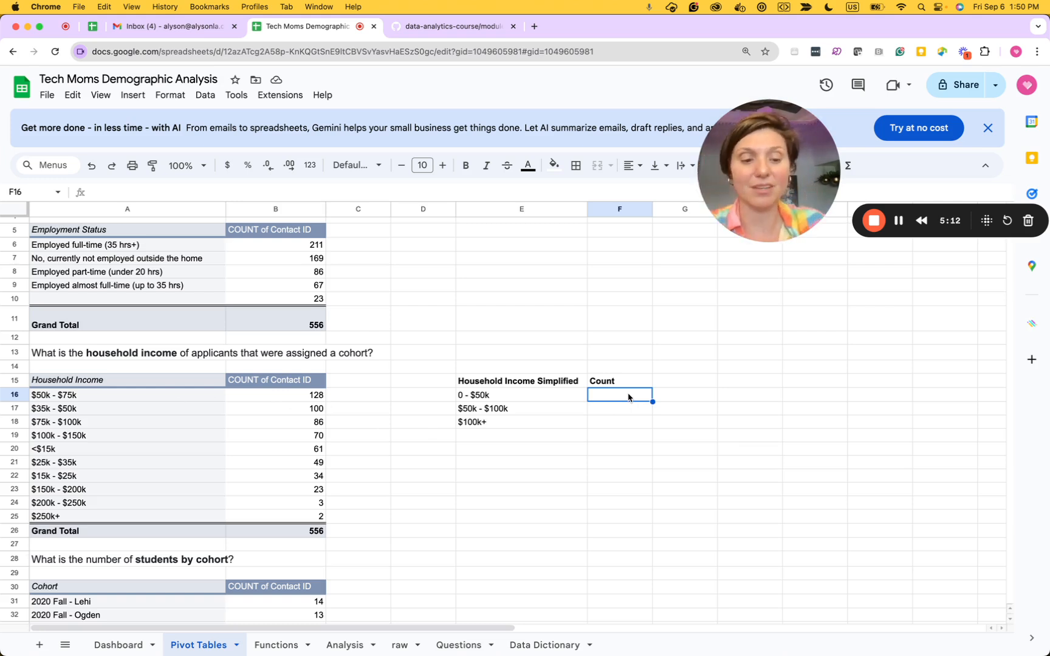
{"action": "type", "text": "="}
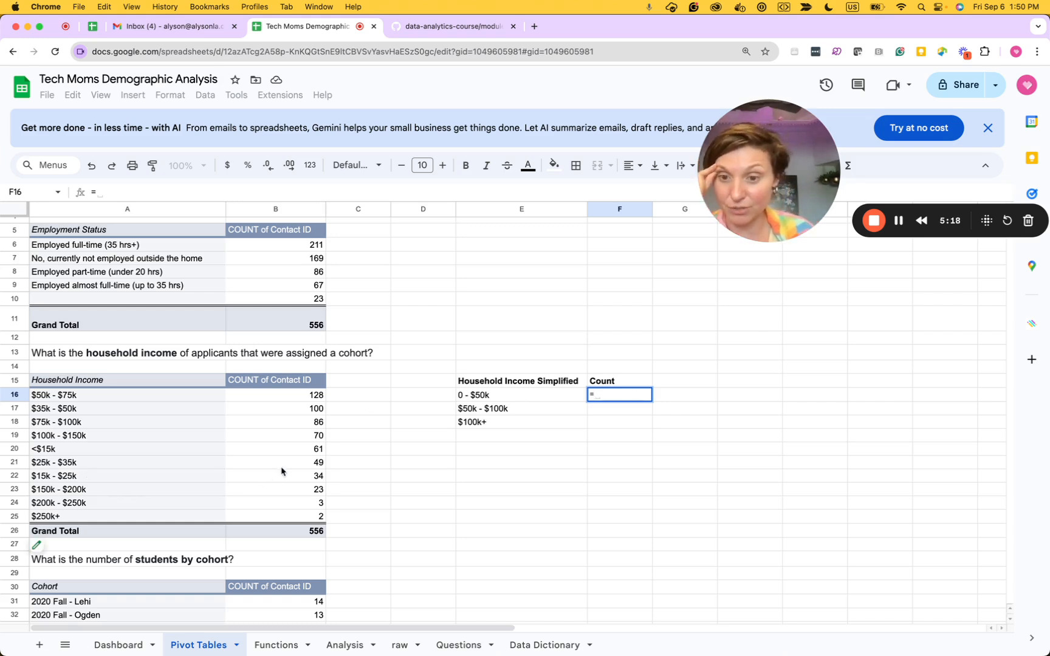
{"action": "left_click", "coordinate": [295, 475]}
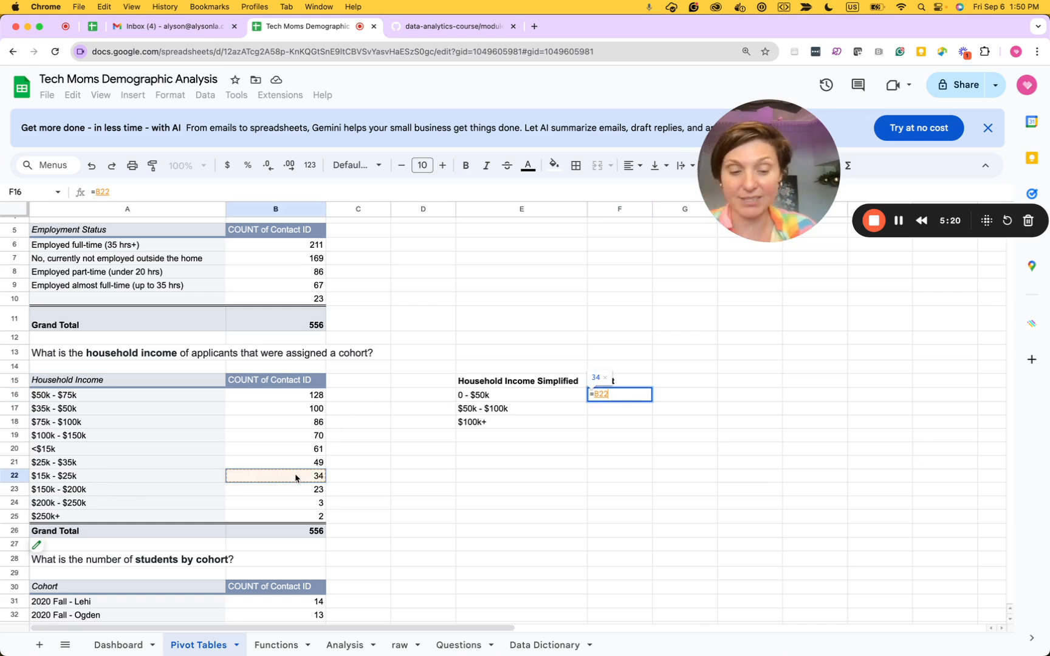
{"action": "type", "text": "+"}
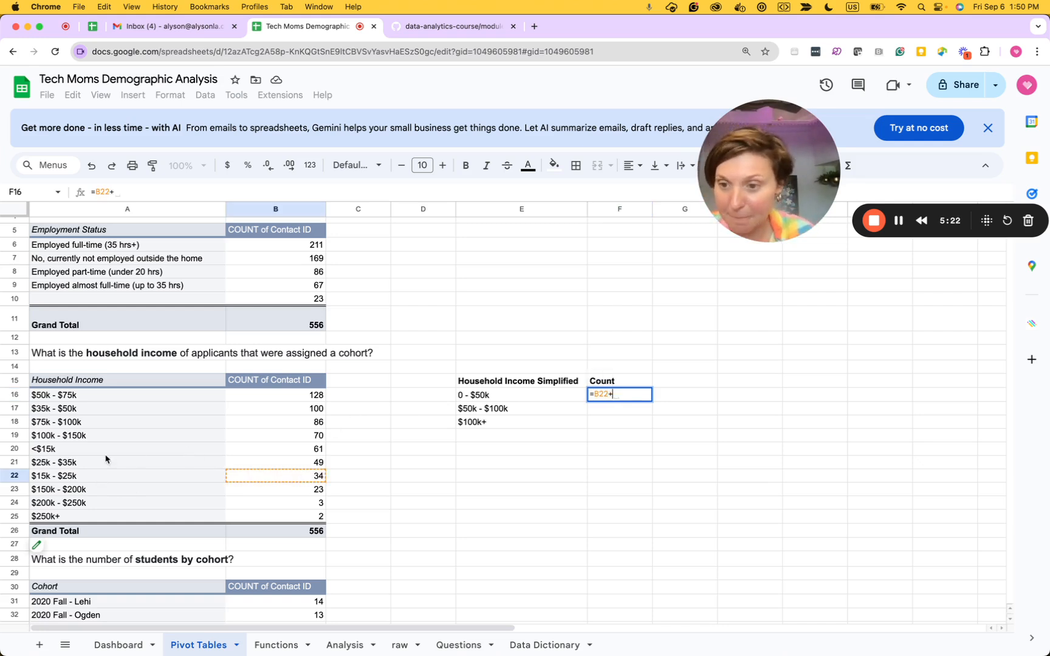
{"action": "left_click", "coordinate": [285, 463]}
{"action": "type", "text": "+"}
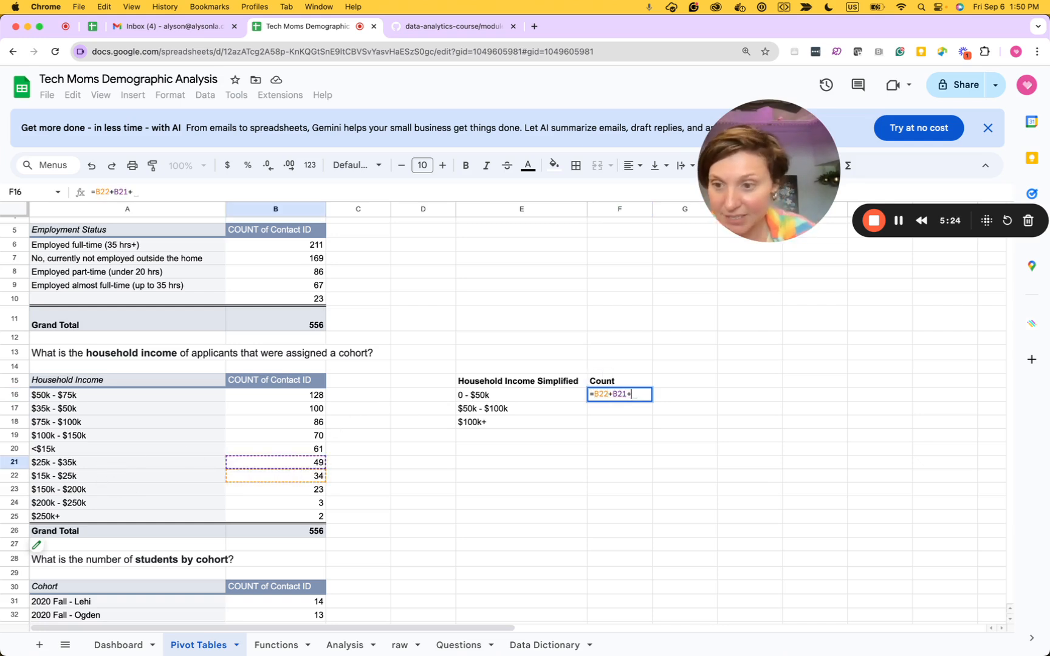
{"action": "left_click", "coordinate": [292, 451]}
{"action": "type", "text": "+"}
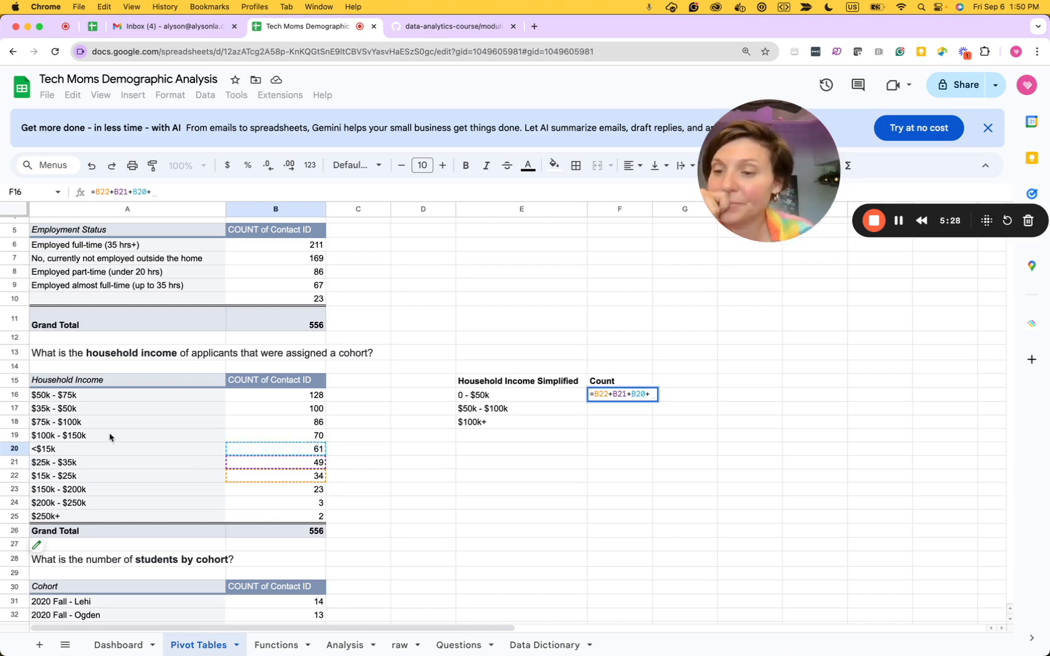
{"action": "left_click", "coordinate": [285, 413]}
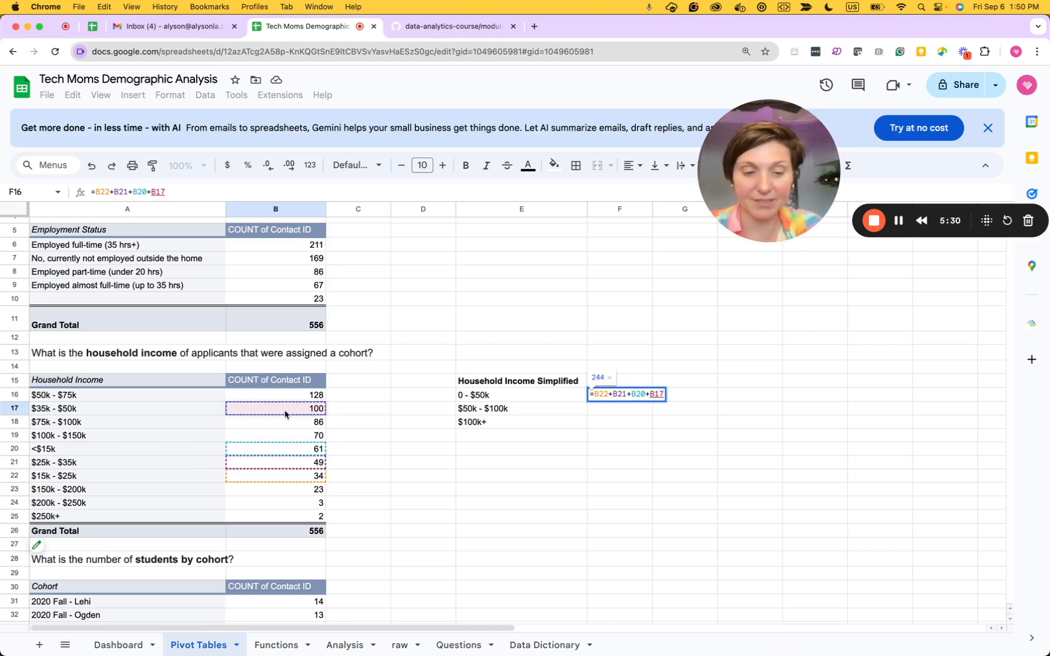
{"action": "type", "text": "+"}
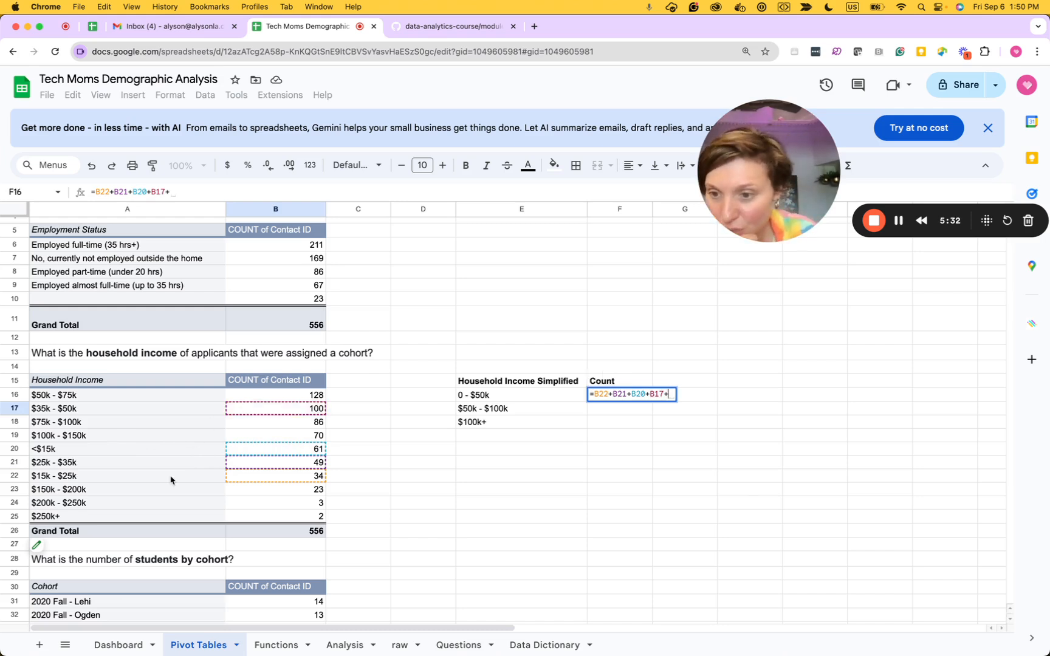
{"action": "key", "text": "Return"}
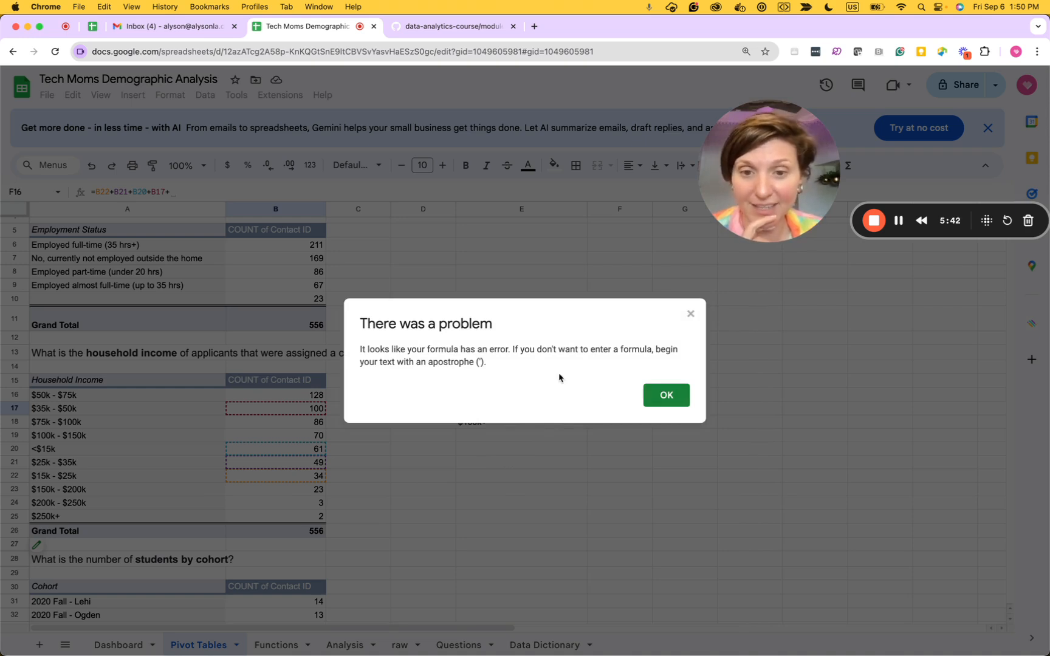
{"action": "left_click", "coordinate": [668, 396]}
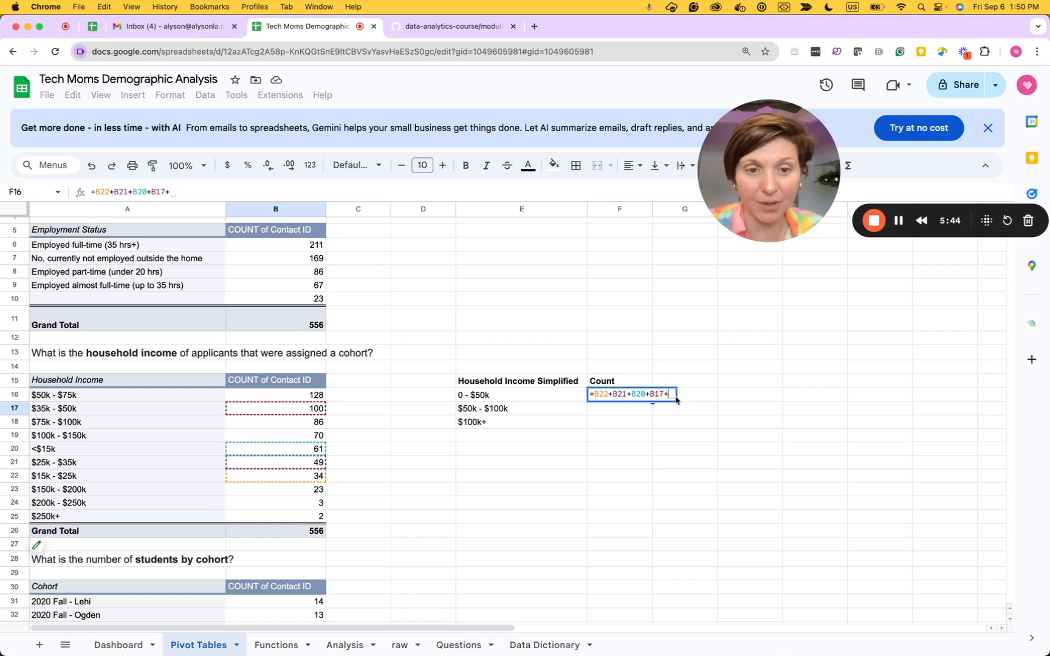
{"action": "key", "text": "BackSpace"}
{"action": "key", "text": "Return"}
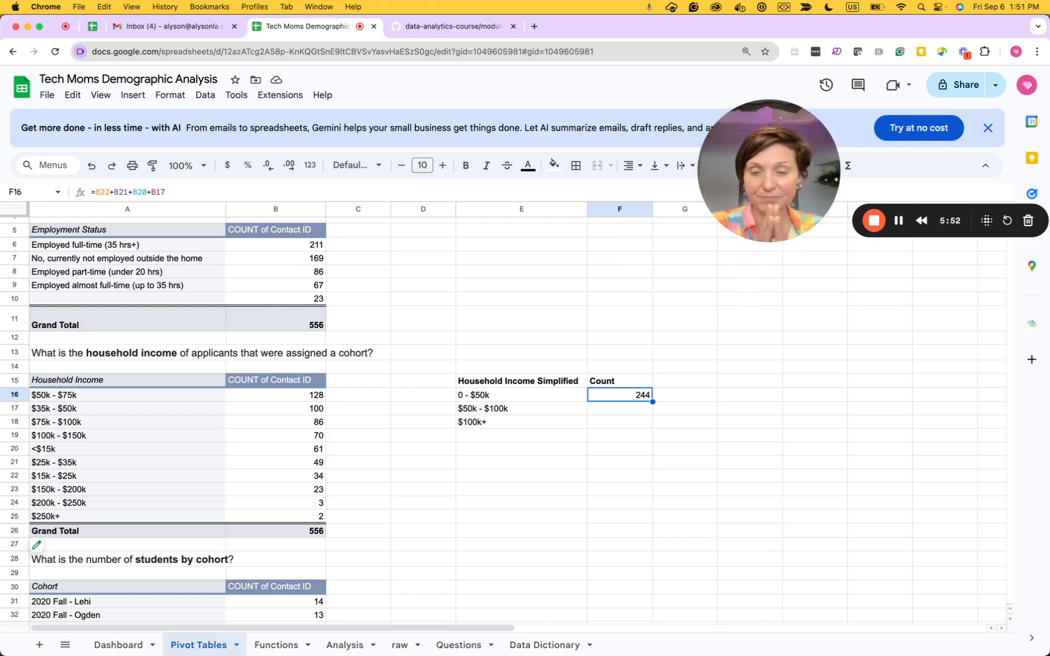
Check which pivot table cells the 0 - $50k count formula in F16 references
{"action": "key", "text": "Left"}
{"action": "key", "text": "Left"}
{"action": "key", "text": "Left"}
{"action": "key", "text": "Left"}
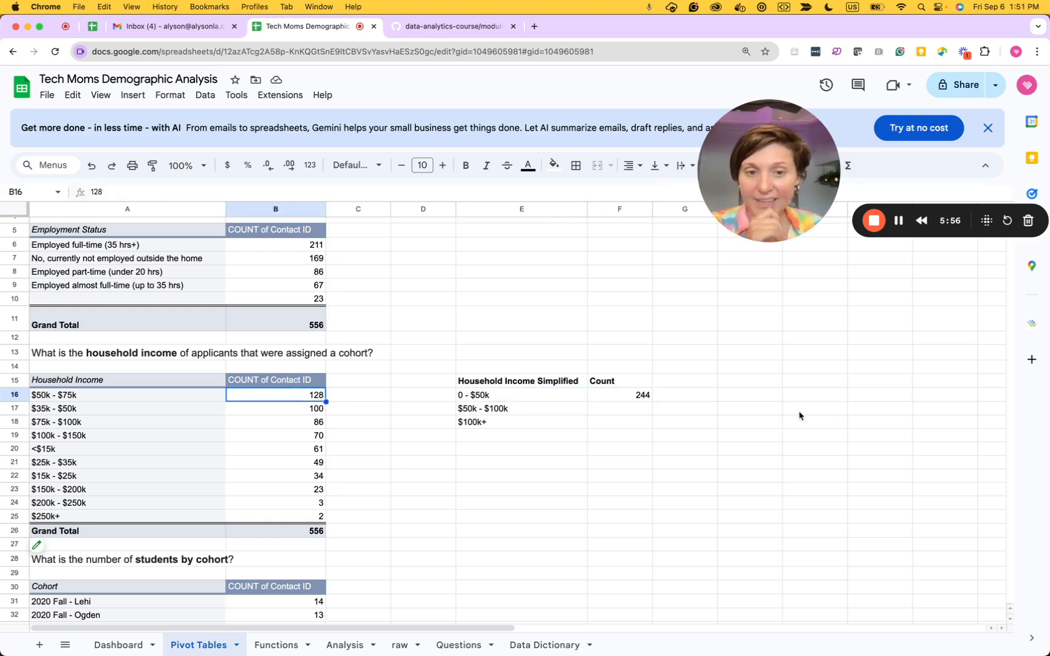
{"action": "left_click", "coordinate": [643, 398]}
{"action": "double_click", "coordinate": [642, 396]}
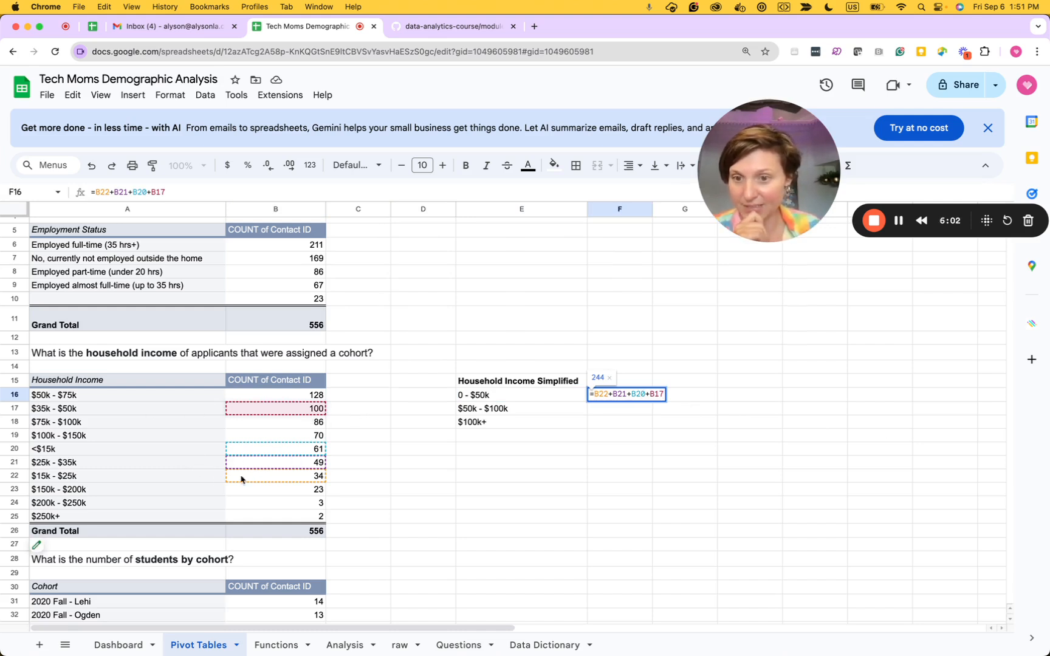
{"action": "left_click", "coordinate": [469, 467]}
{"action": "left_click", "coordinate": [514, 411]}
Calculate the $50k - $100k count in cell F17 with the formula =B16+B18
{"action": "left_click", "coordinate": [629, 408]}
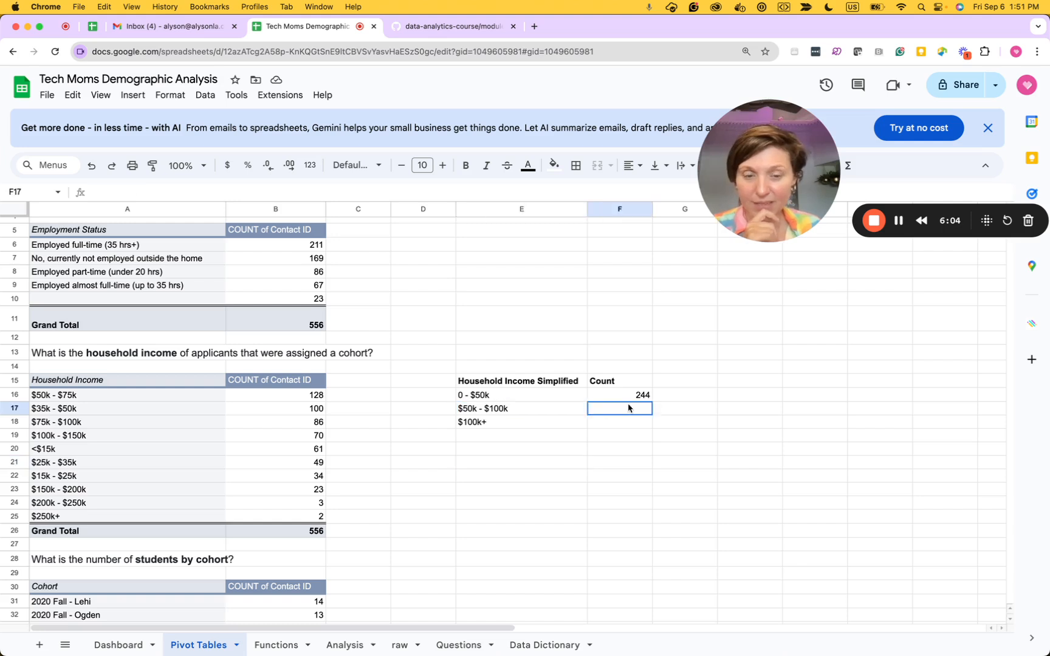
{"action": "type", "text": "="}
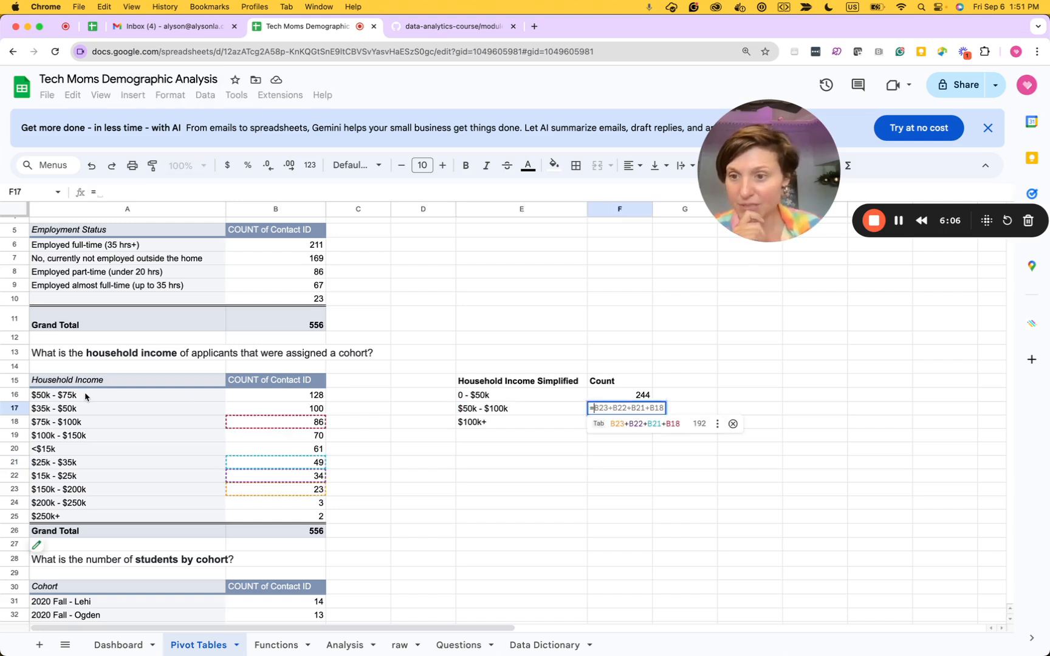
{"action": "left_click", "coordinate": [260, 397]}
{"action": "type", "text": "+"}
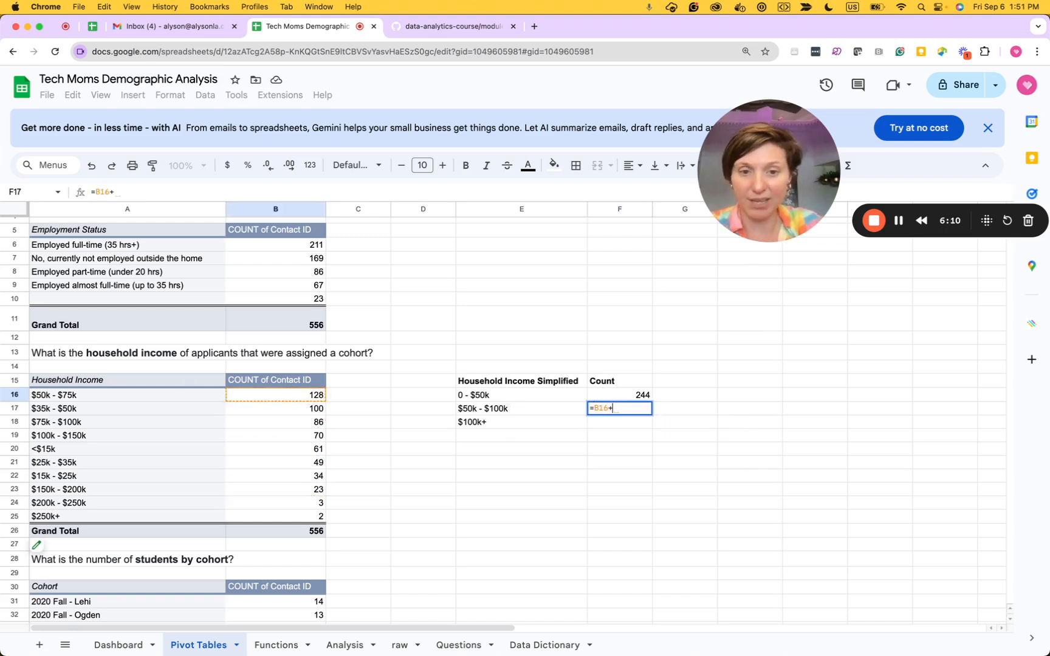
{"action": "left_click", "coordinate": [277, 424]}
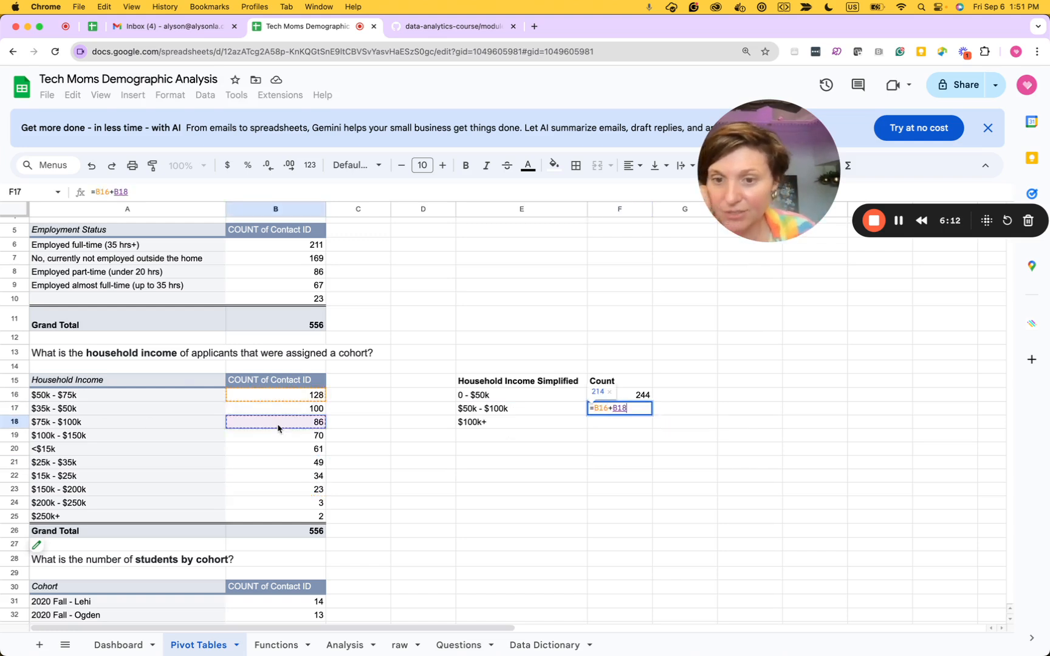
{"action": "key", "text": "Return"}
{"action": "key", "text": "Up"}
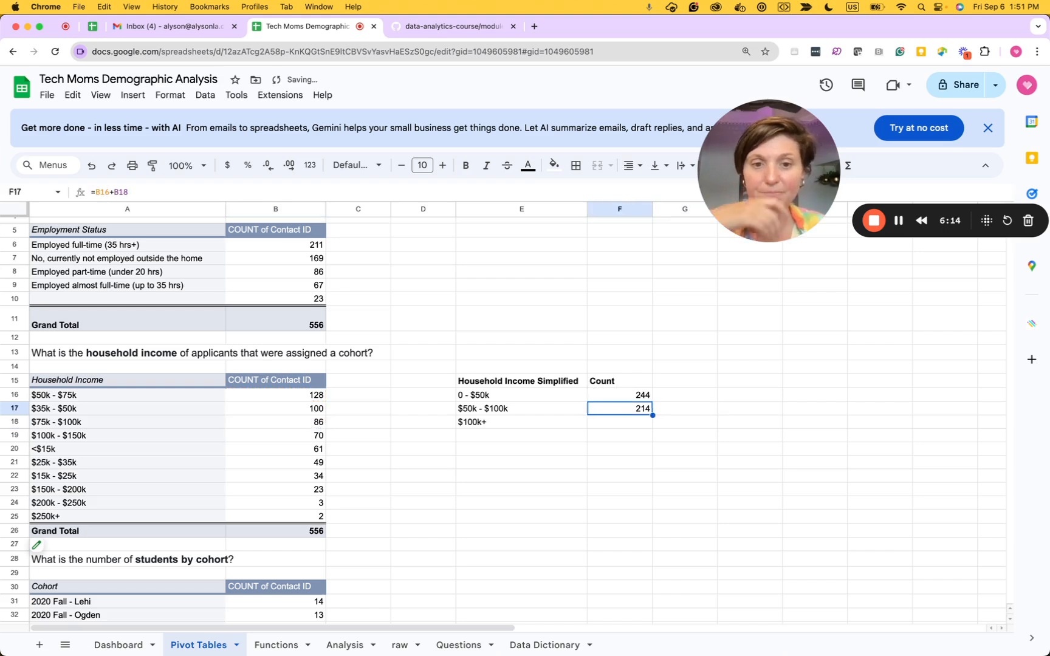
Calculate the $100k+ count in cell F18 by subtracting the other two counts from the grand total, using =B26-(F17+F16)
{"action": "left_click", "coordinate": [619, 422]}
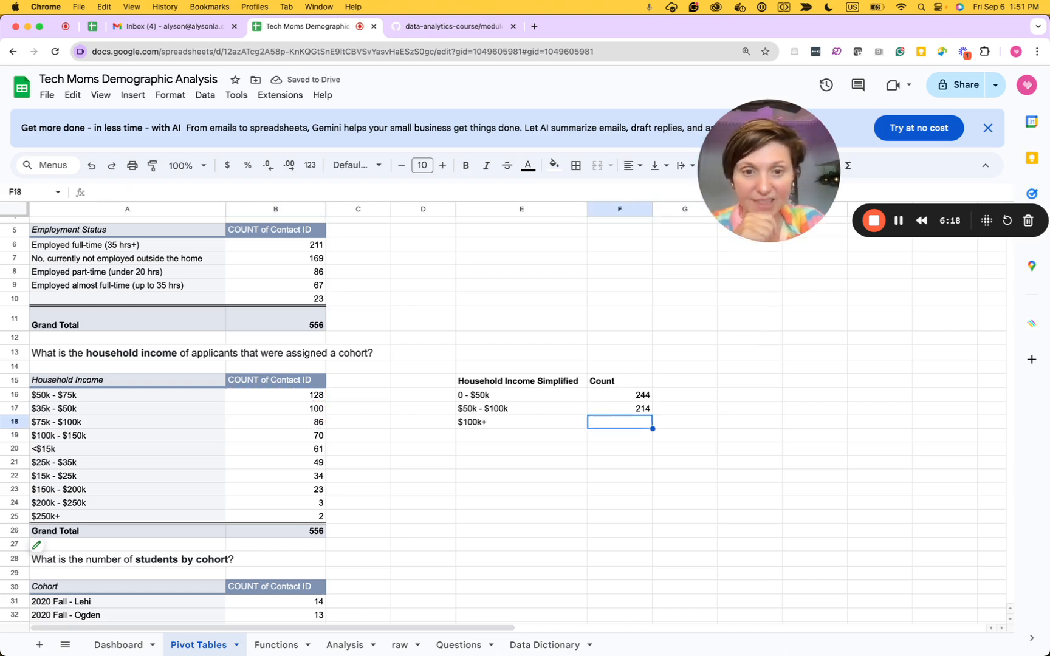
{"action": "type", "text": "="}
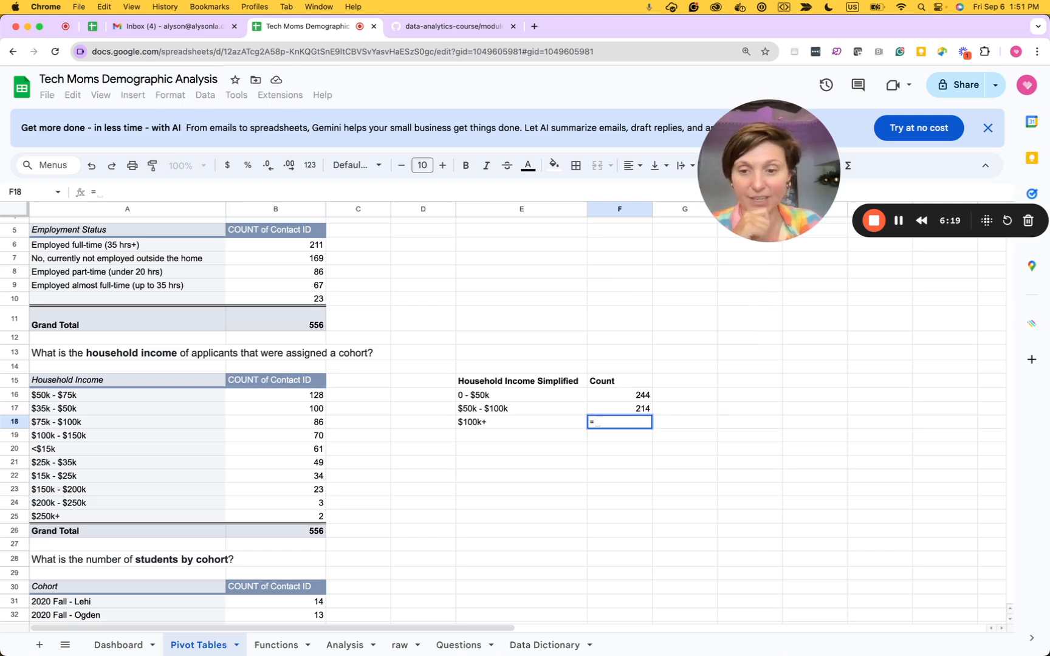
{"action": "left_click", "coordinate": [313, 531]}
{"action": "type", "text": "-"}
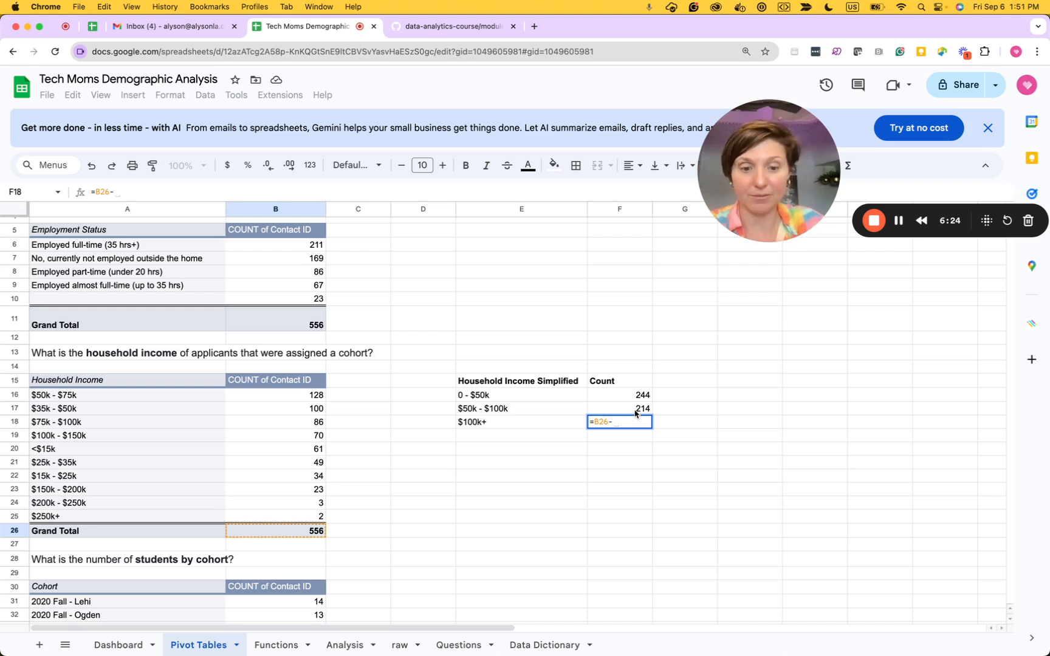
{"action": "type", "text": "("}
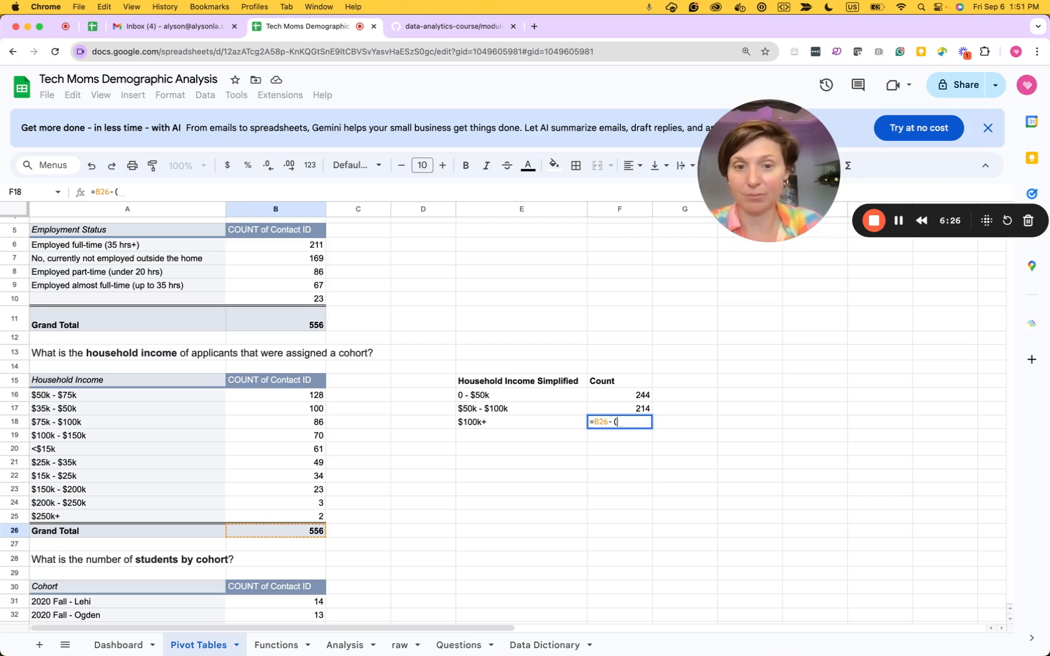
{"action": "left_click", "coordinate": [640, 412]}
{"action": "type", "text": "+"}
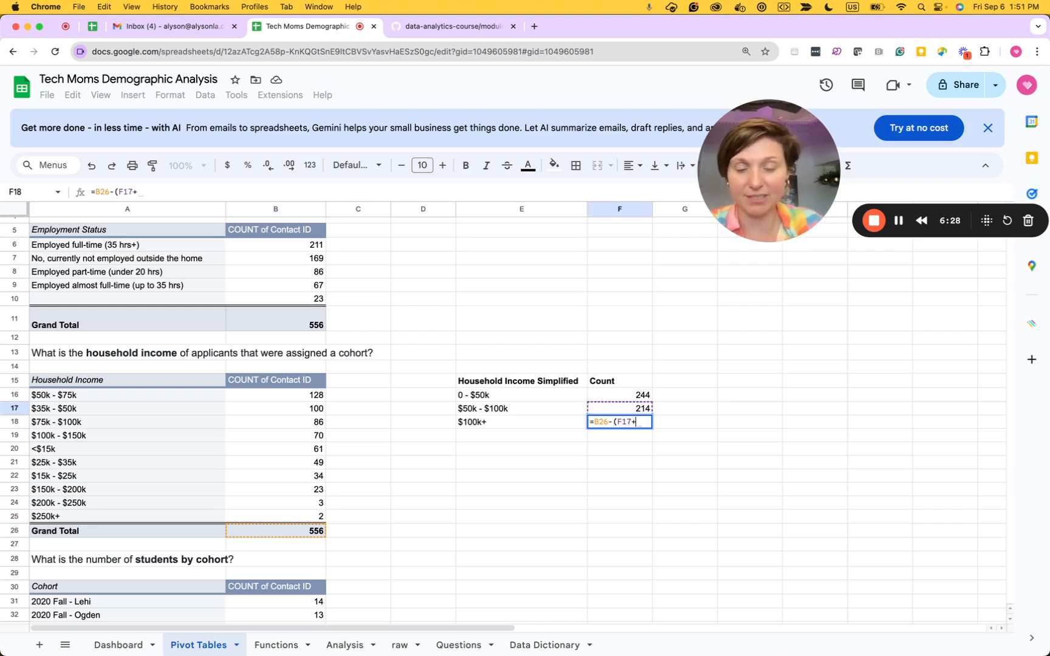
{"action": "left_click", "coordinate": [636, 395]}
{"action": "key", "text": "Tab"}
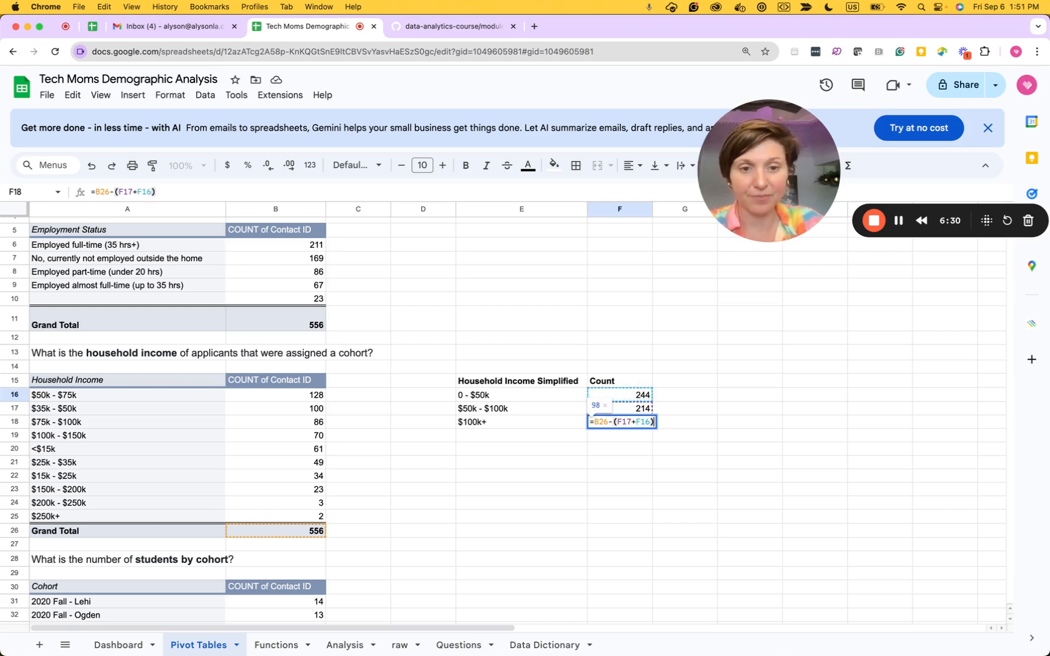
{"action": "key", "text": "Left"}
{"action": "key", "text": "Left"}
{"action": "key", "text": "Down"}
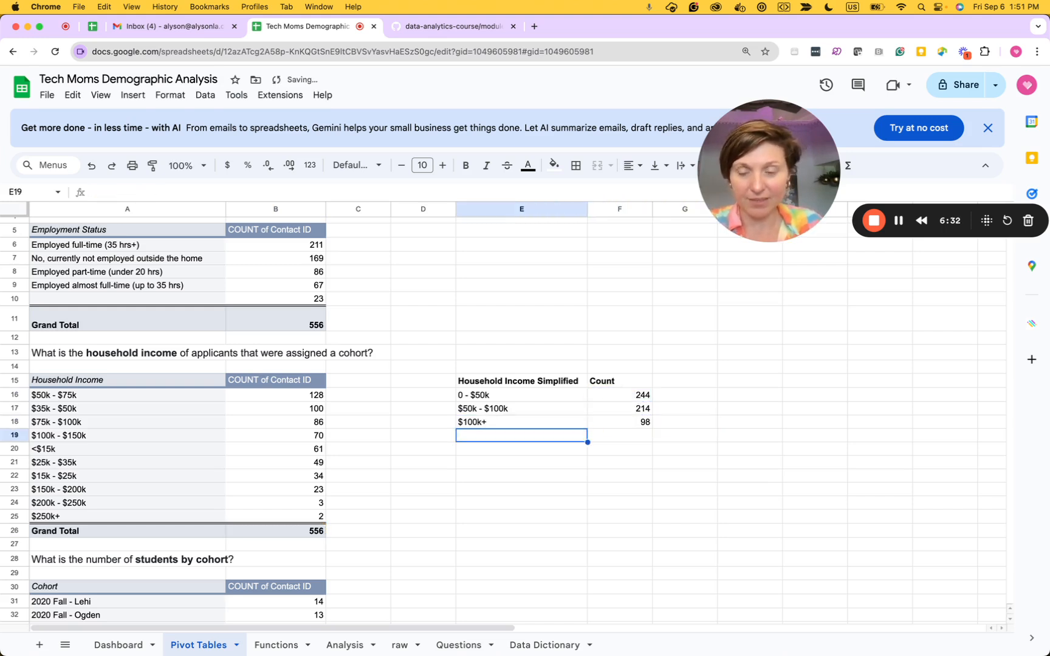
Label cell E26 Grand Total, level with the household income pivot table's total row
{"action": "key", "text": "Down"}
{"action": "key", "text": "Down"}
{"action": "key", "text": "Down"}
{"action": "key", "text": "Down"}
{"action": "key", "text": "Down"}
{"action": "key", "text": "Down"}
{"action": "key", "text": "Down"}
{"action": "type", "text": "G"}
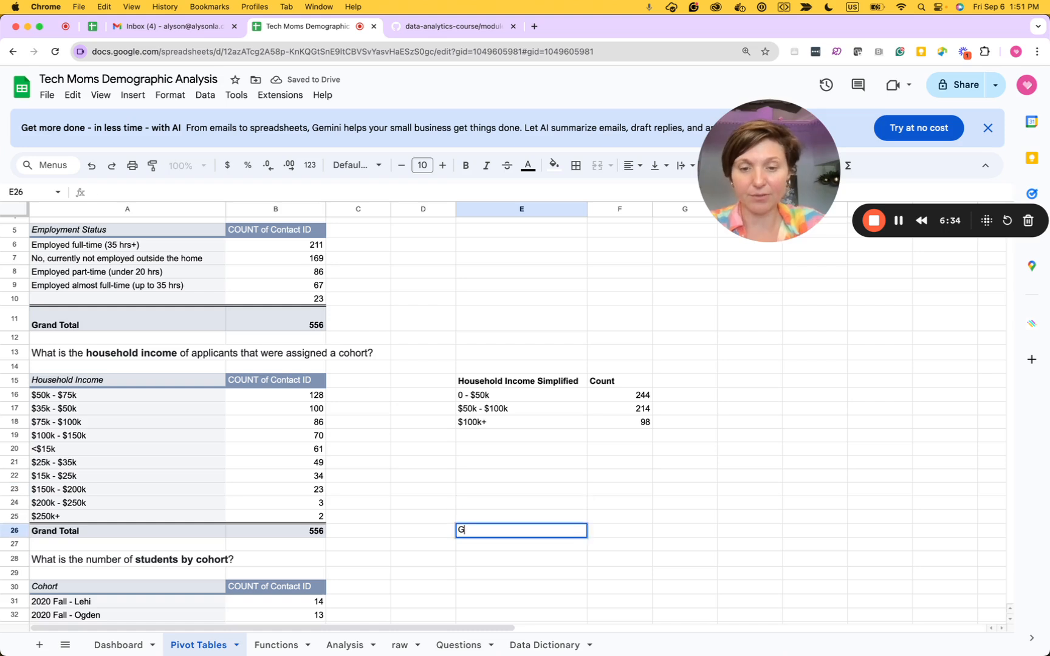
{"action": "type", "text": "rand Total"}
{"action": "key", "text": "Left"}
{"action": "type", "text": "a"}
{"action": "key", "text": "Tab"}
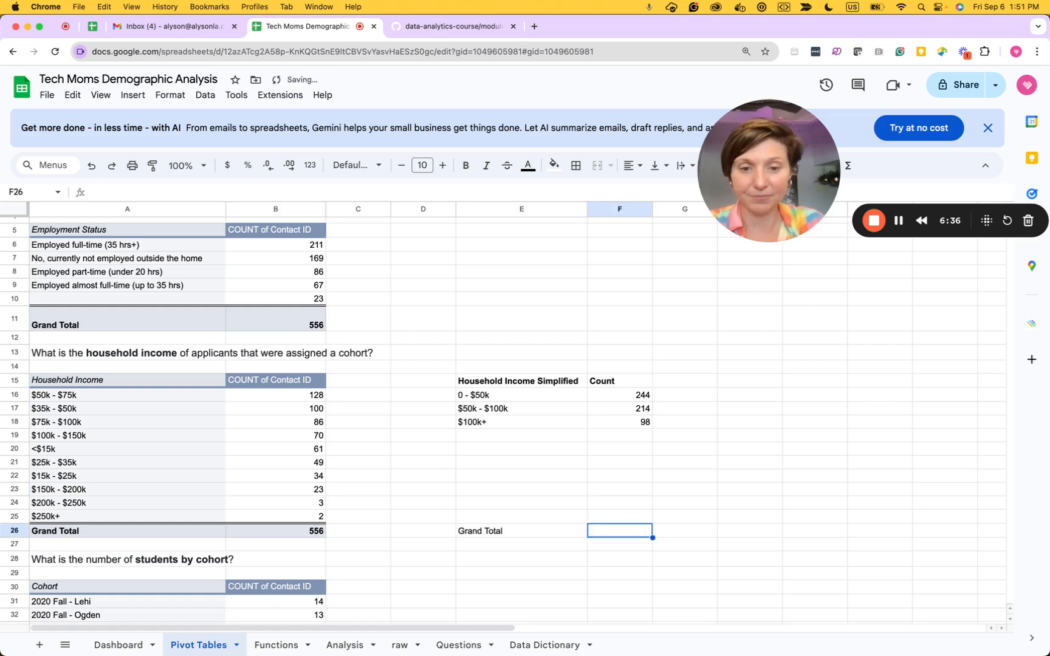
Total the simplified household income counts in cell F26 with the formula =SUM(F16:F25)
{"action": "type", "text": "=SUM"}
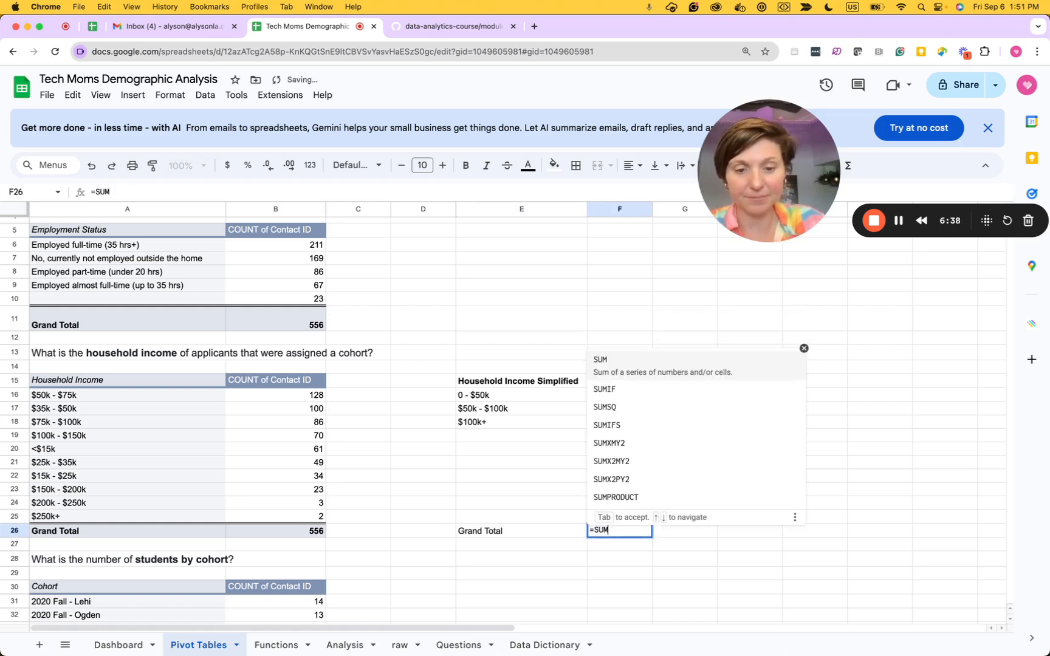
{"action": "type", "text": "("}
{"action": "left_click_drag", "start_coordinate": [639, 396], "coordinate": [636, 517]}
{"action": "type", "text": ")"}
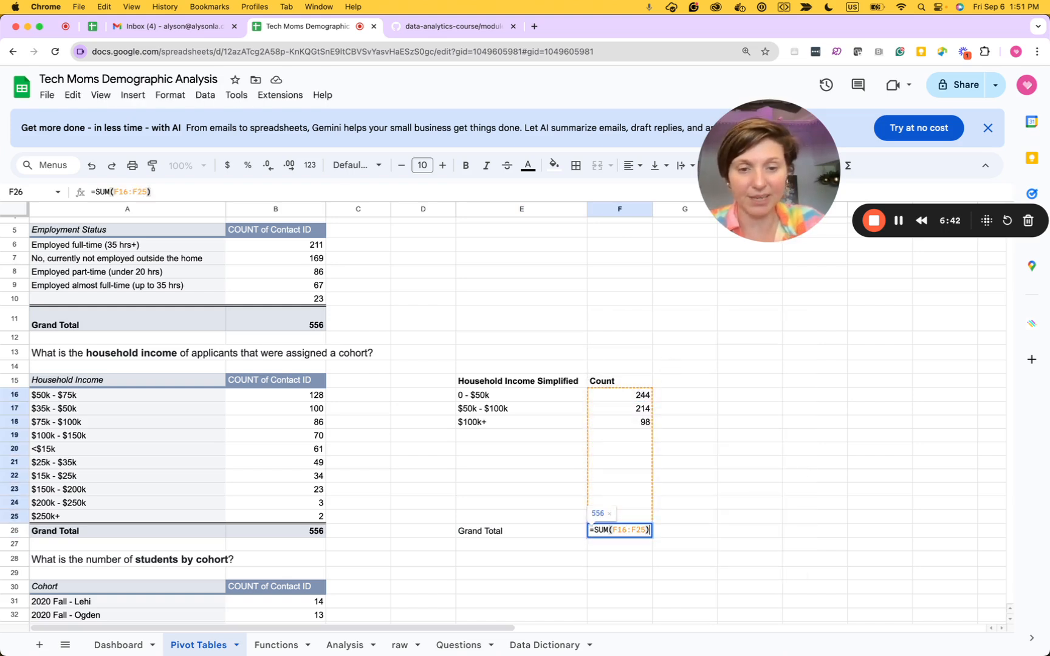
{"action": "key", "text": "Return"}
Compare the two grand totals in row 26 and check which cells the $100k+ formula in F18 references
{"action": "key", "text": "Left"}
{"action": "key", "text": "Left"}
{"action": "key", "text": "Left"}
{"action": "key", "text": "Left"}
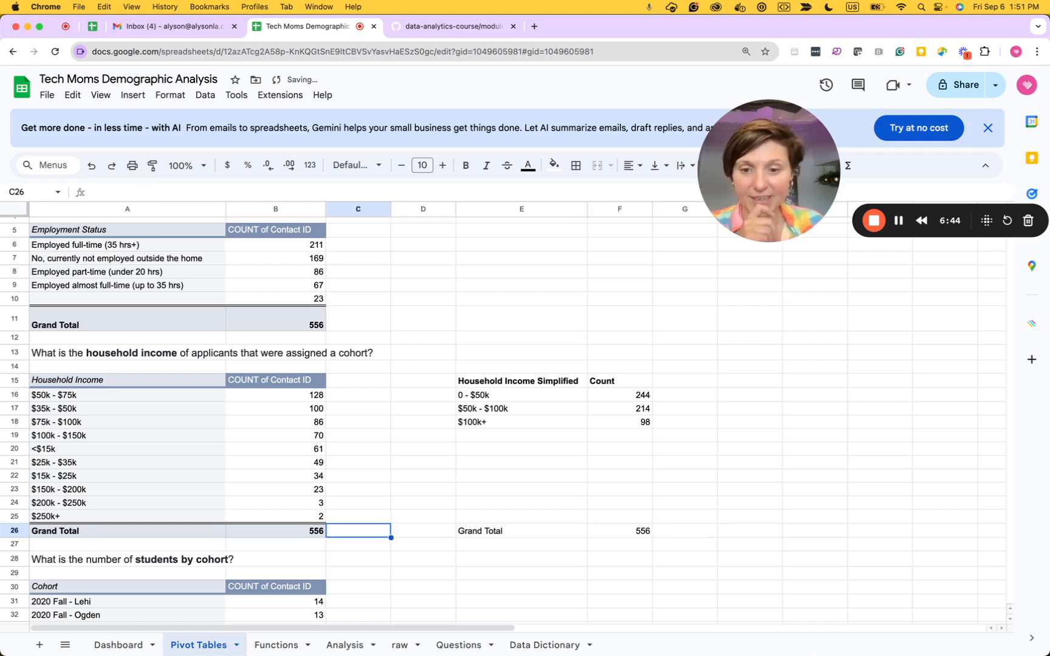
{"action": "key", "text": "Right"}
{"action": "key", "text": "Right"}
{"action": "key", "text": "Right"}
{"action": "key", "text": "Right"}
{"action": "key", "text": "Right"}
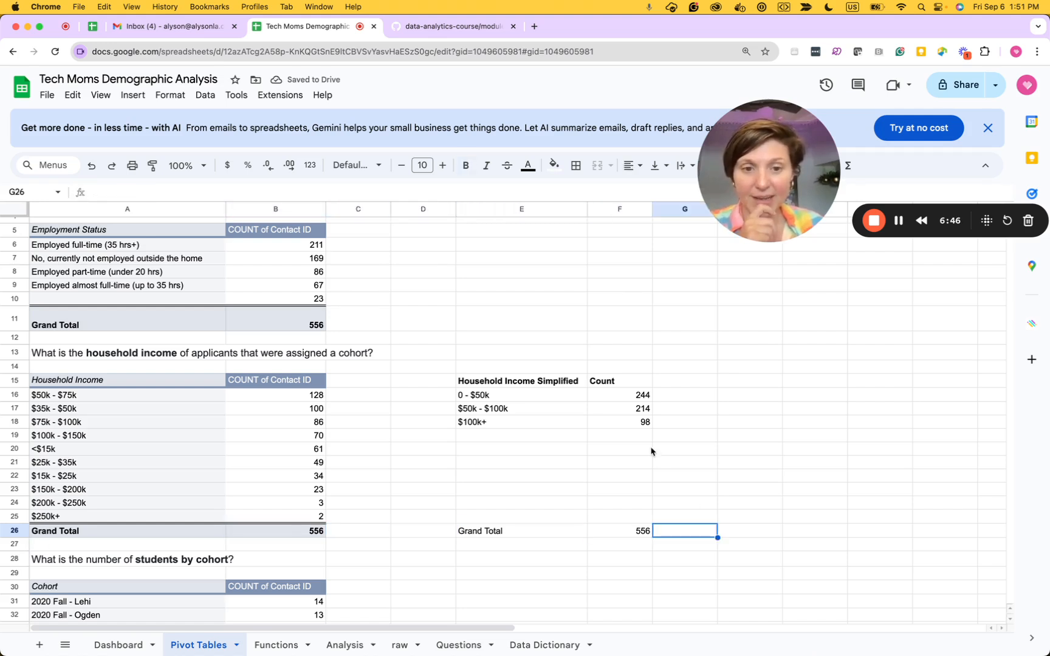
{"action": "left_click", "coordinate": [639, 425]}
{"action": "double_click", "coordinate": [639, 424]}
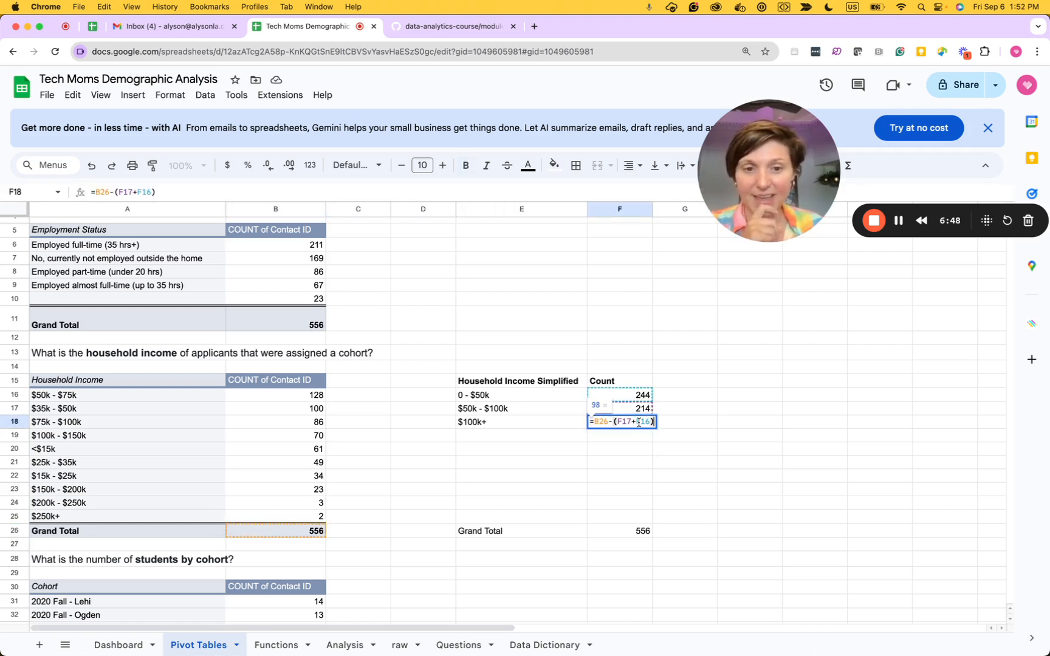
{"action": "key", "text": "Tab"}
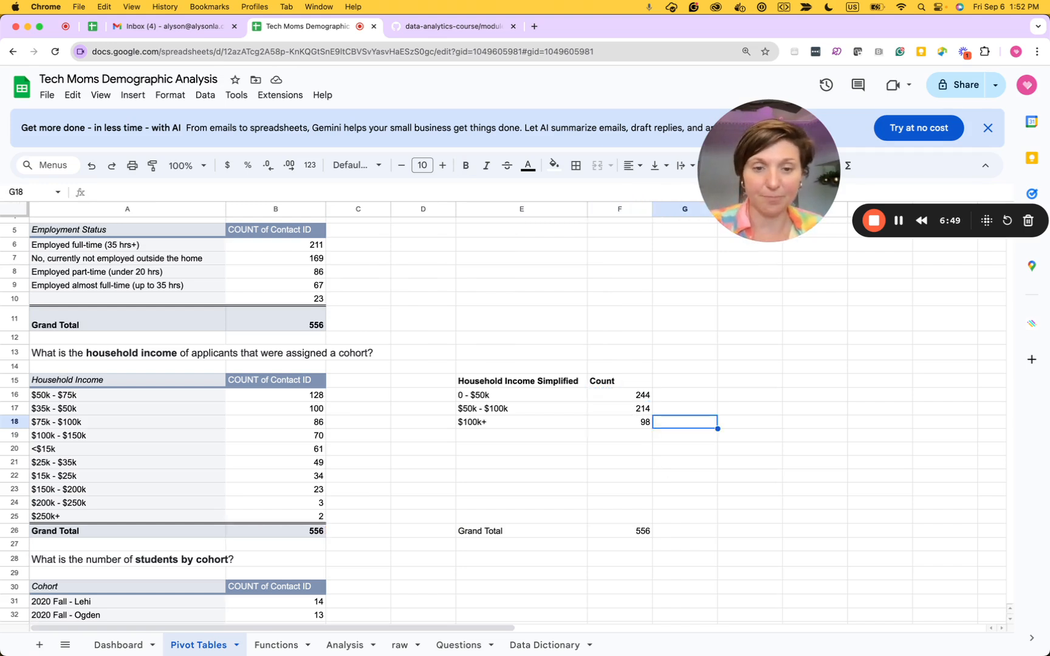
Enter a second $100k+ label in cell E20 for cross-checking that count
{"action": "left_click", "coordinate": [544, 450]}
{"action": "key", "text": "Right"}
{"action": "left_click", "coordinate": [521, 448]}
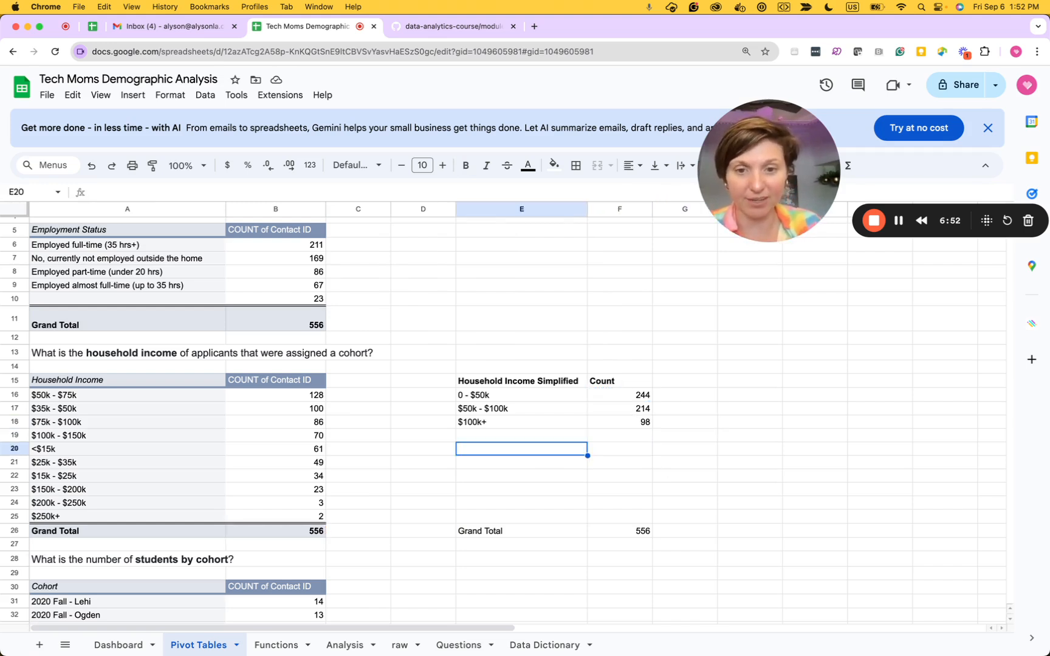
{"action": "type", "text": "$100k+"}
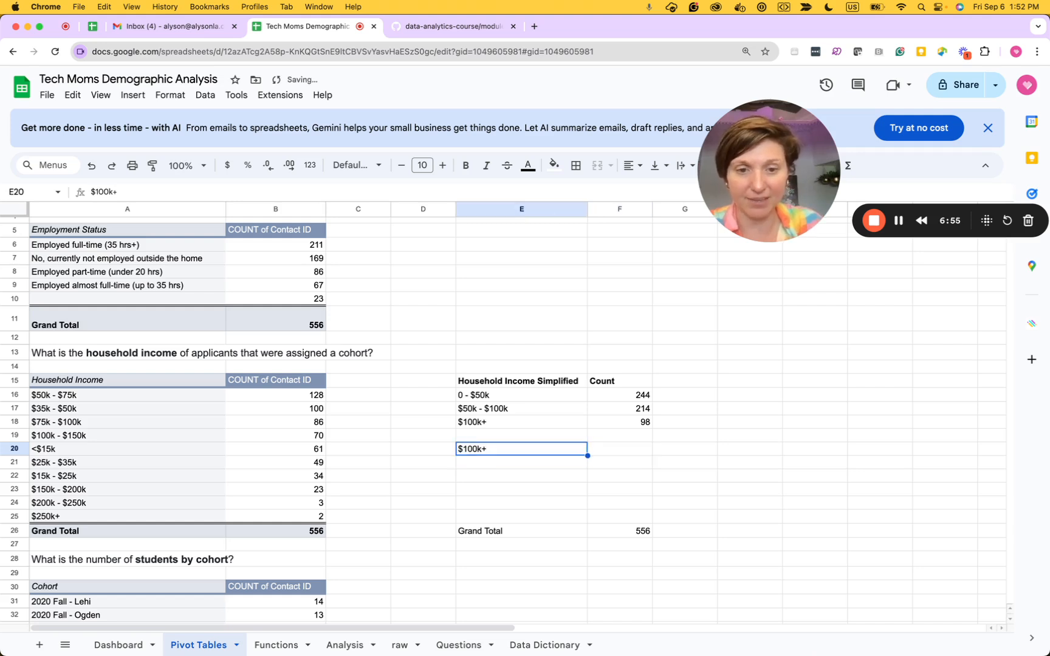
Cross-check the $100k+ count in cell F20 by adding its pivot table rows with =B19+B23+B24+B25
{"action": "key", "text": "Tab"}
{"action": "type", "text": "="}
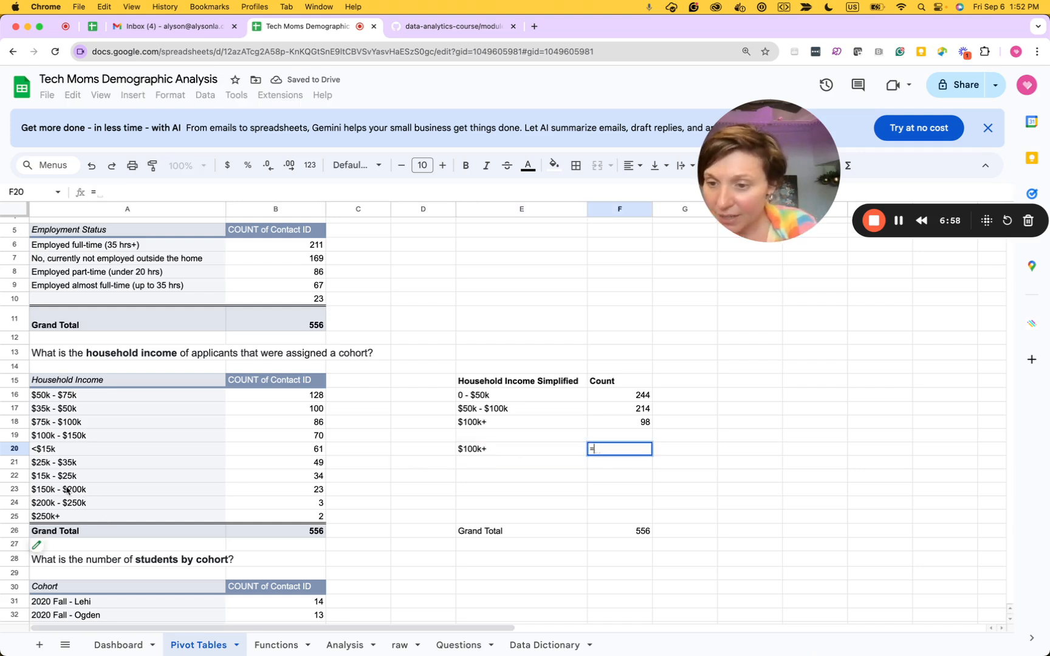
{"action": "left_click", "coordinate": [304, 434]}
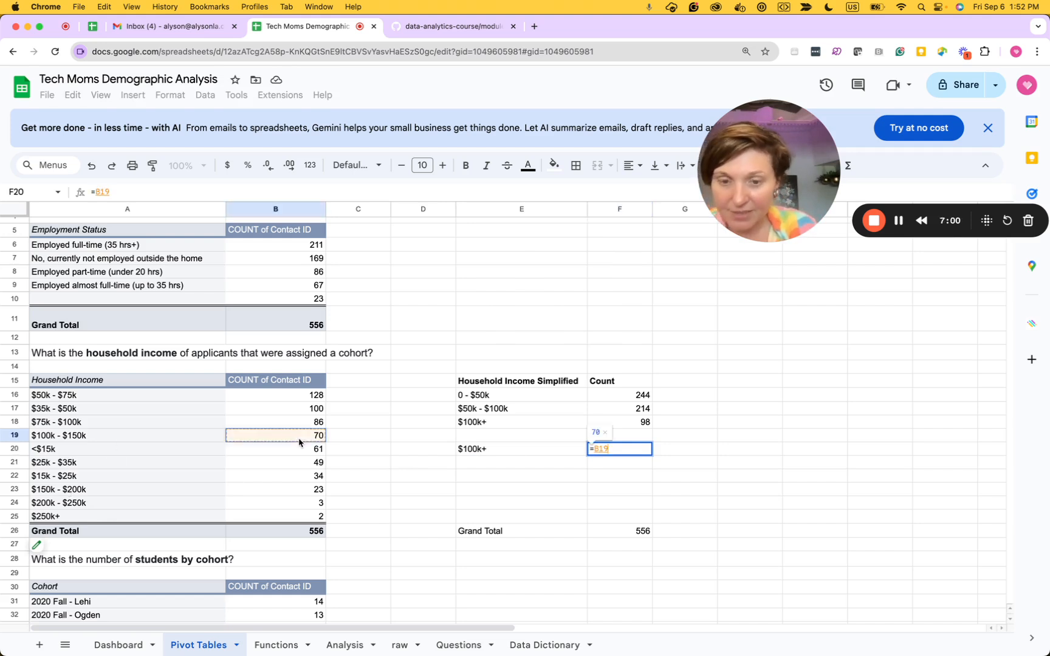
{"action": "type", "text": "+"}
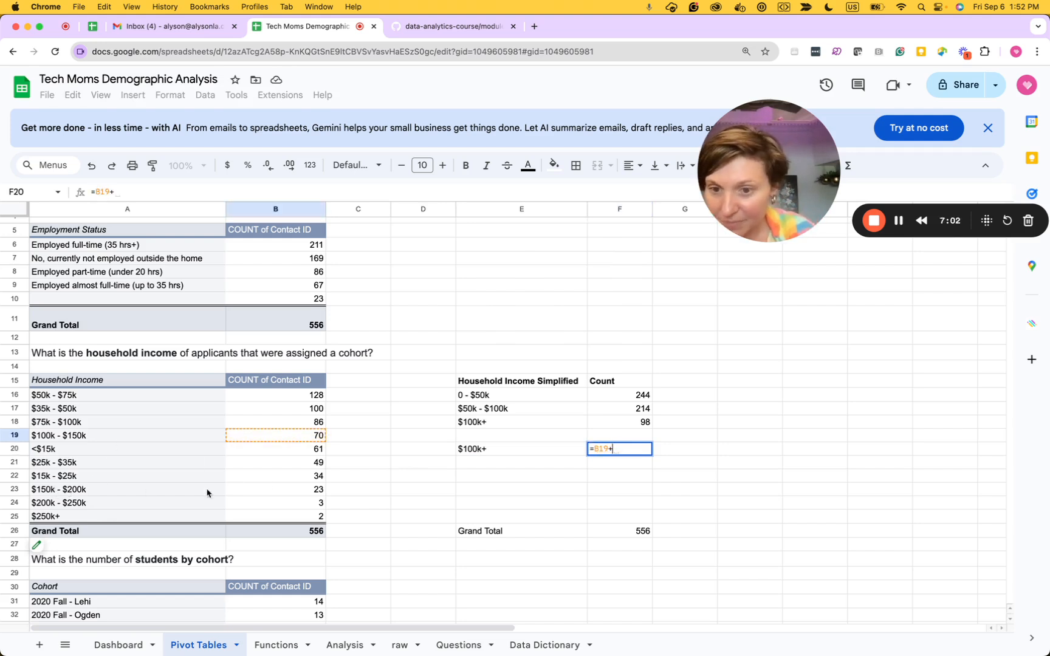
{"action": "left_click", "coordinate": [297, 489]}
{"action": "type", "text": "+"}
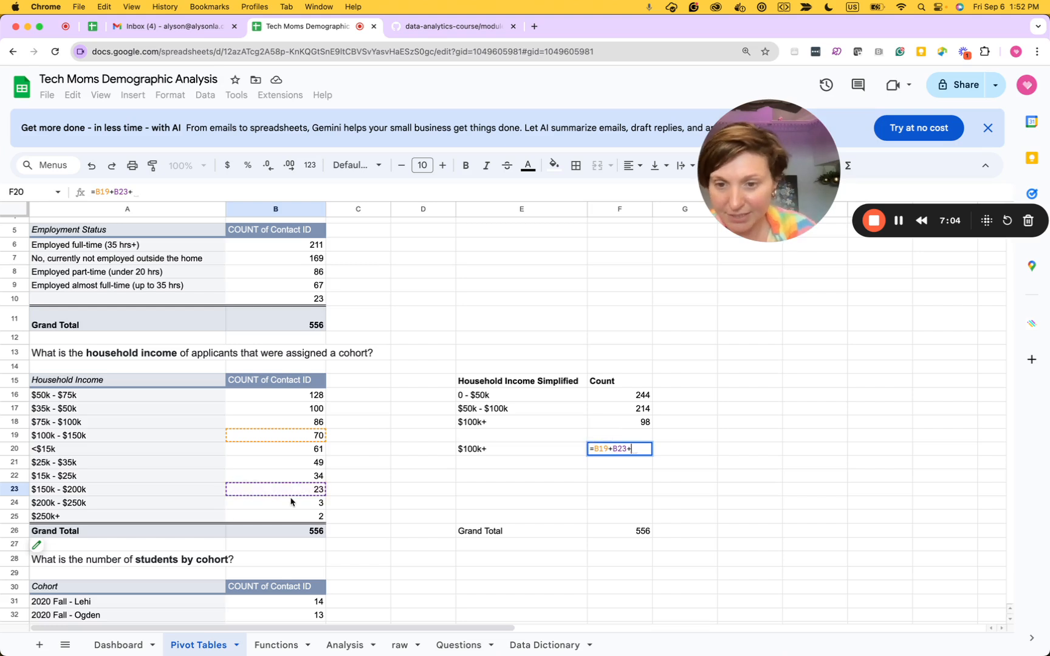
{"action": "left_click", "coordinate": [289, 504]}
{"action": "type", "text": "+"}
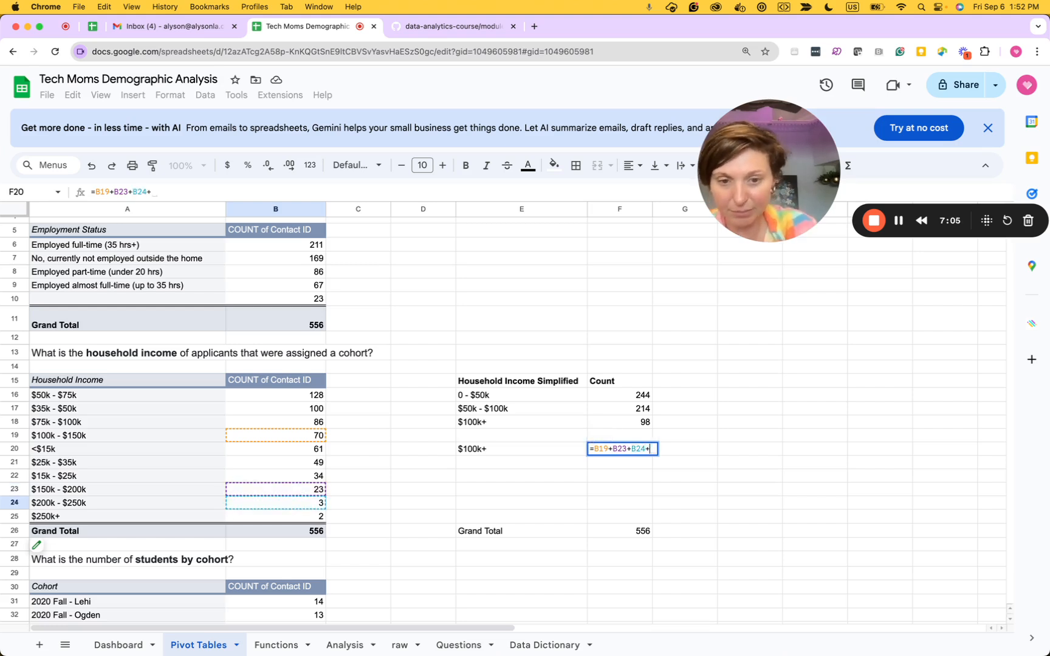
{"action": "left_click", "coordinate": [284, 515]}
{"action": "key", "text": "Tab"}
{"action": "key", "text": "Left"}
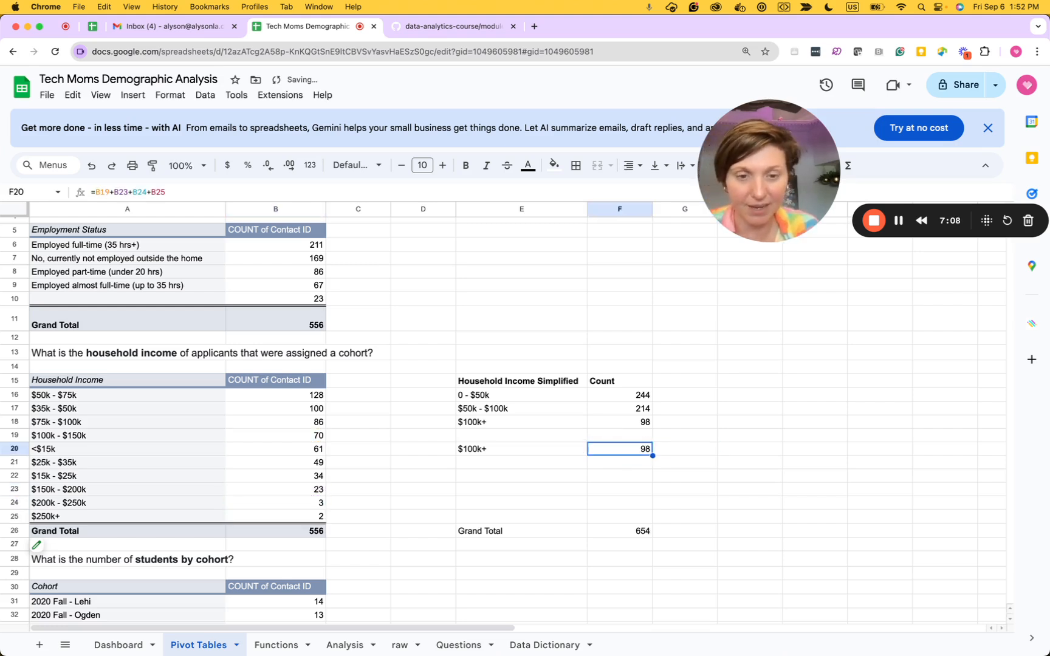
Clear the cross-check formula in F20 and the $100k+ label in E20
{"action": "key", "text": "Delete"}
{"action": "key", "text": "Left"}
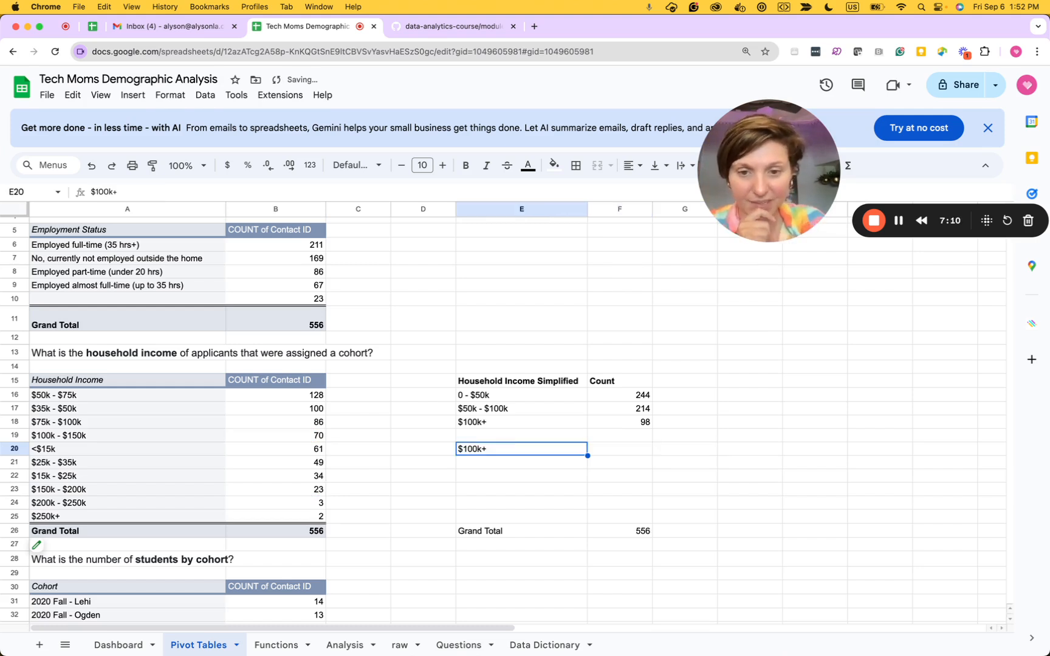
{"action": "key", "text": "Delete"}
{"action": "key", "text": "Up"}
{"action": "key", "text": "Up"}
{"action": "key", "text": "Up"}
{"action": "key", "text": "Up"}
{"action": "key", "text": "Up"}
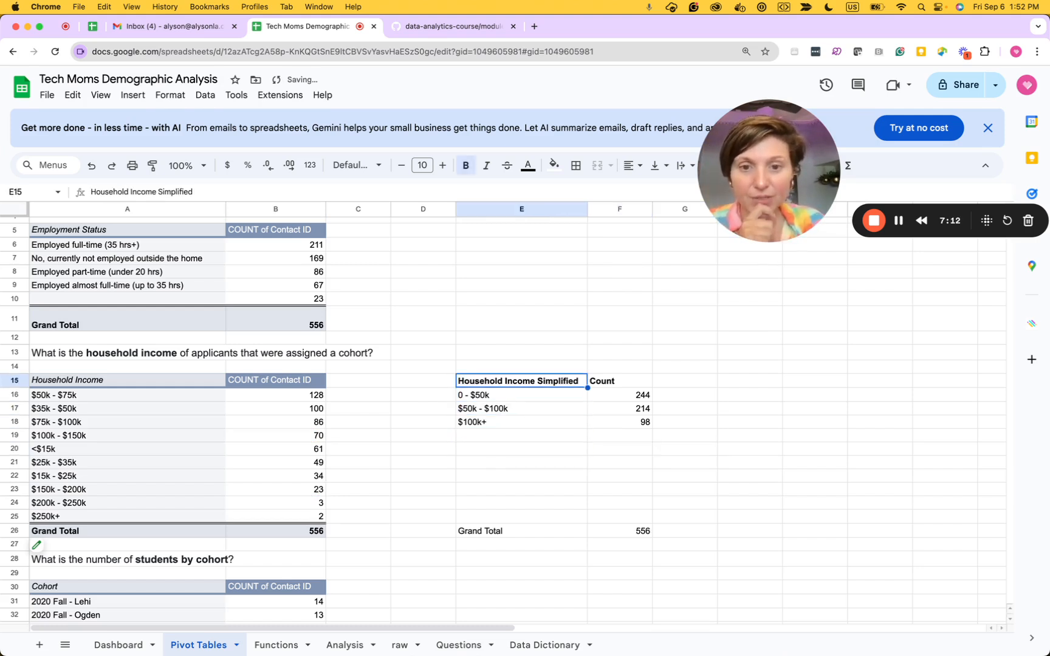
{"action": "key", "text": "Right"}
{"action": "key", "text": "Down"}
{"action": "key", "text": "Down"}
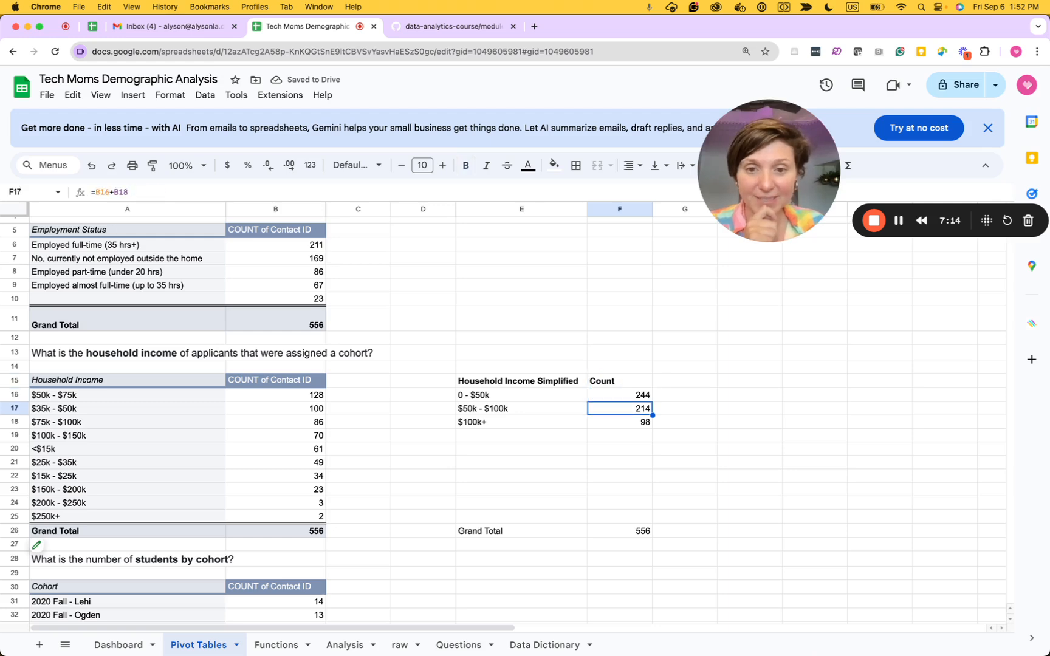
{"action": "key", "text": "Left"}
{"action": "key", "text": "Down"}
{"action": "key", "text": "Right"}
{"action": "key", "text": "Down"}
{"action": "key", "text": "Left"}
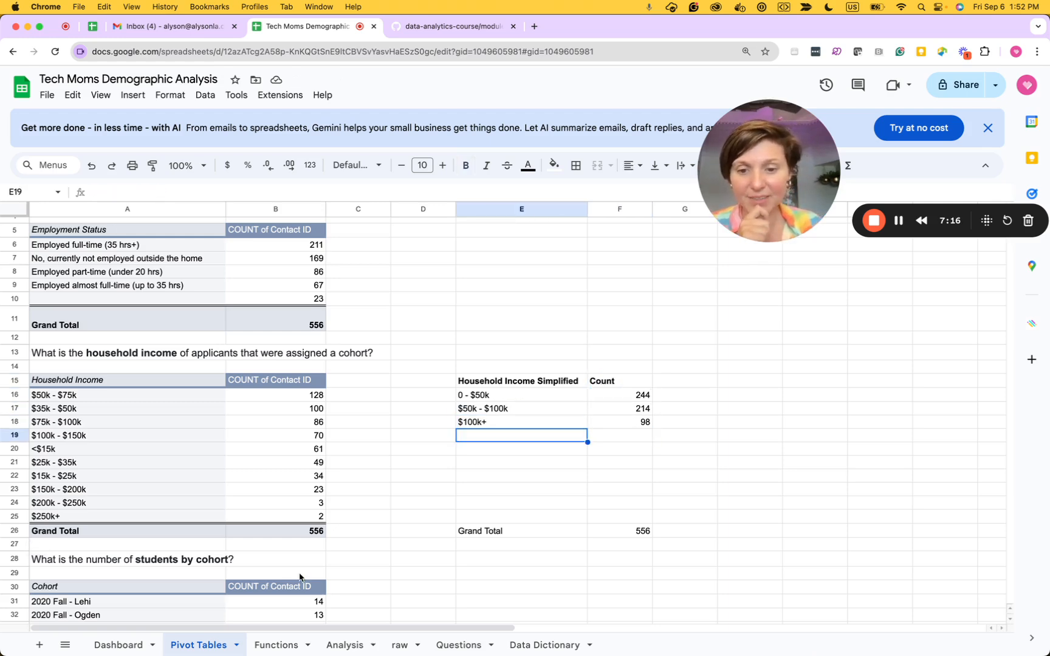
Examine the household income columns in the Analysis sheet and return to the Pivot Tables sheet
{"action": "left_click", "coordinate": [343, 644]}
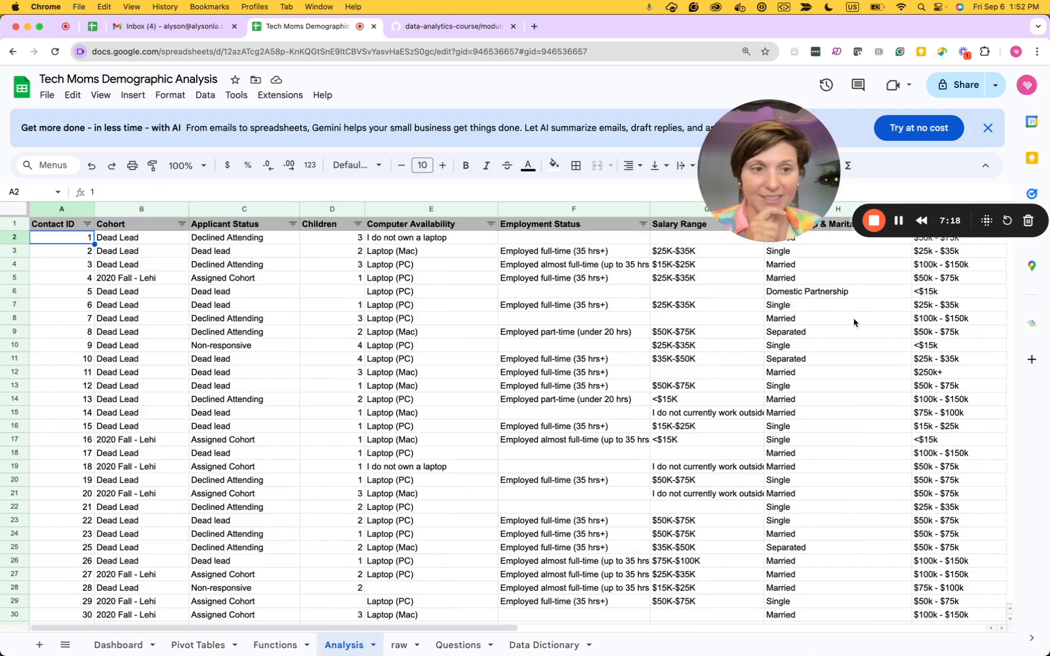
{"action": "scroll", "coordinate": [853, 322], "scroll_direction": "right", "scroll_amount": 5}
{"action": "left_click", "coordinate": [851, 291]}
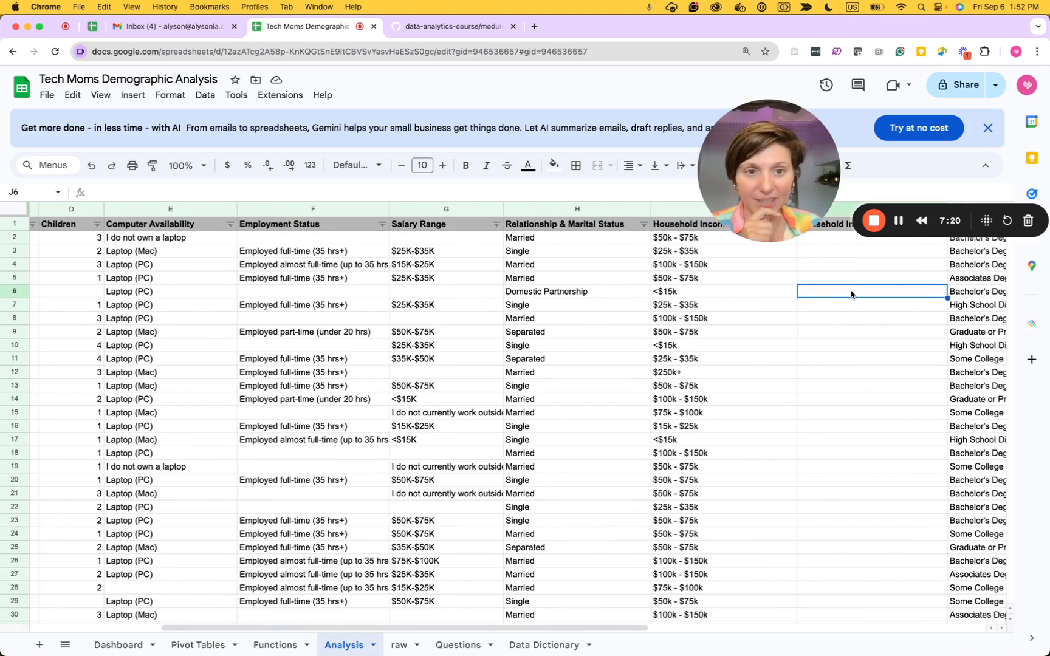
{"action": "left_click", "coordinate": [850, 277]}
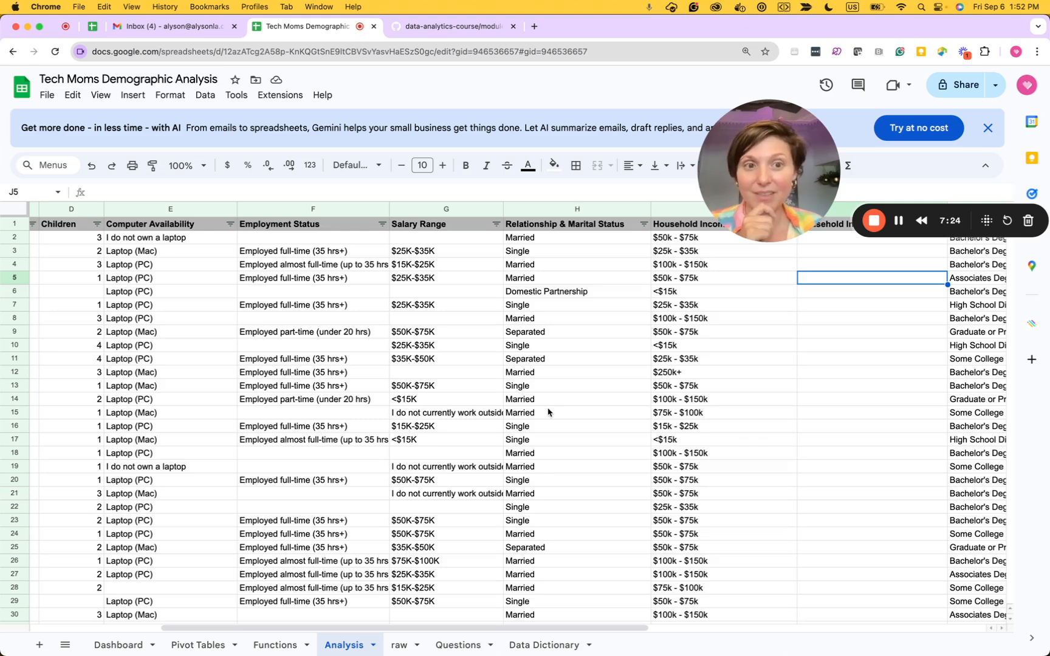
{"action": "left_click", "coordinate": [206, 645]}
{"action": "left_click", "coordinate": [644, 399]}
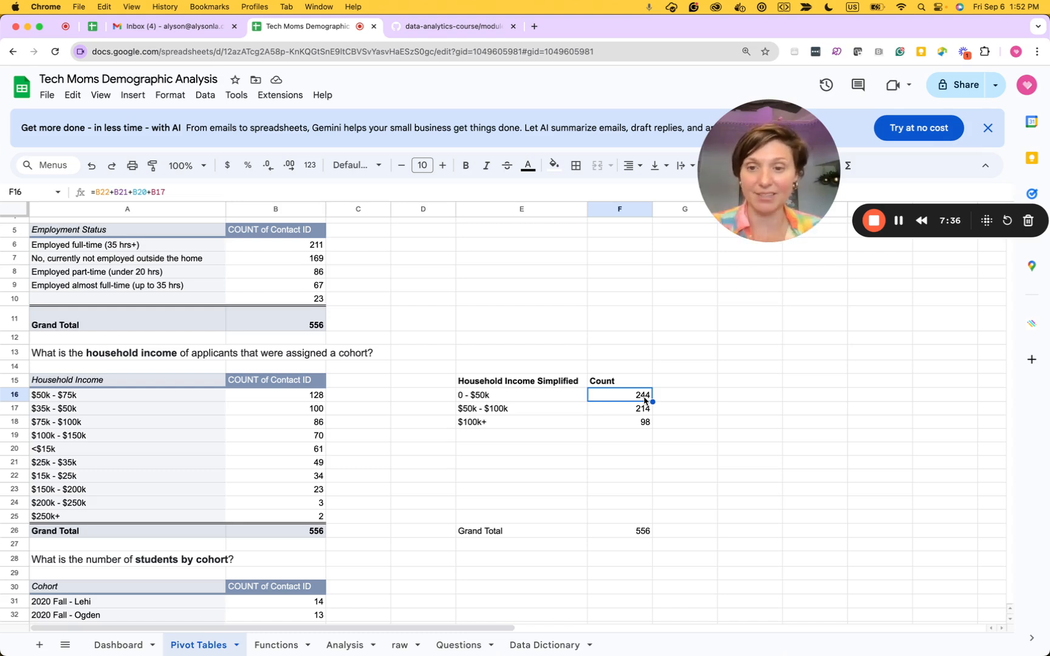
{"action": "key", "text": "Left"}
{"action": "key", "text": "Down"}
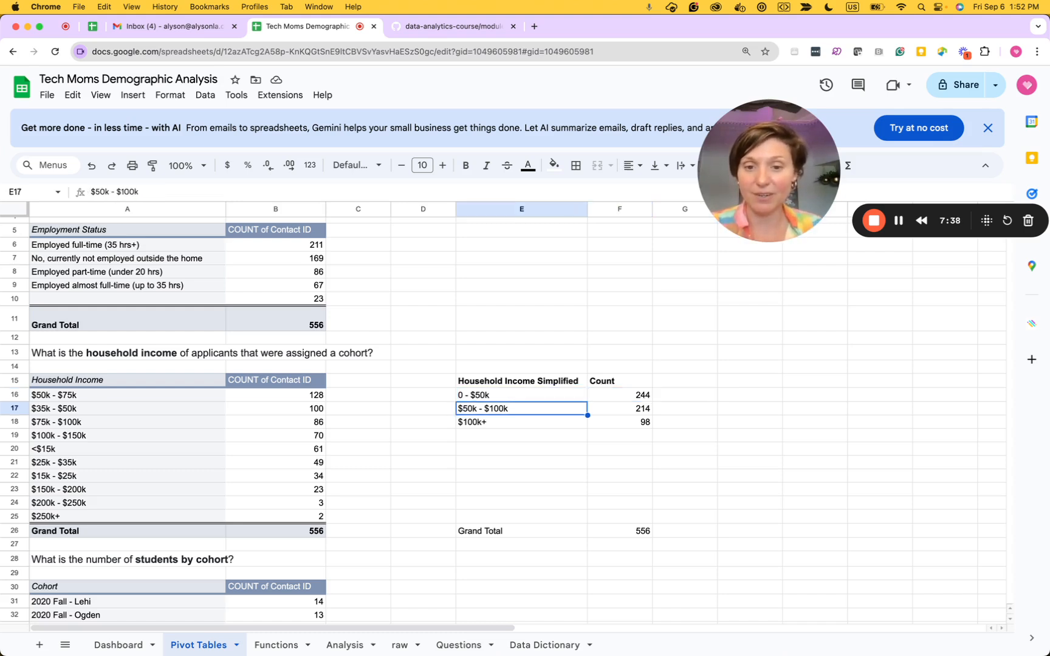
{"action": "key", "text": "Left"}
{"action": "key", "text": "Down"}
{"action": "key", "text": "Left"}
{"action": "key", "text": "Left"}
{"action": "key", "text": "Down"}
{"action": "key", "text": "Left"}
{"action": "key", "text": "Down"}
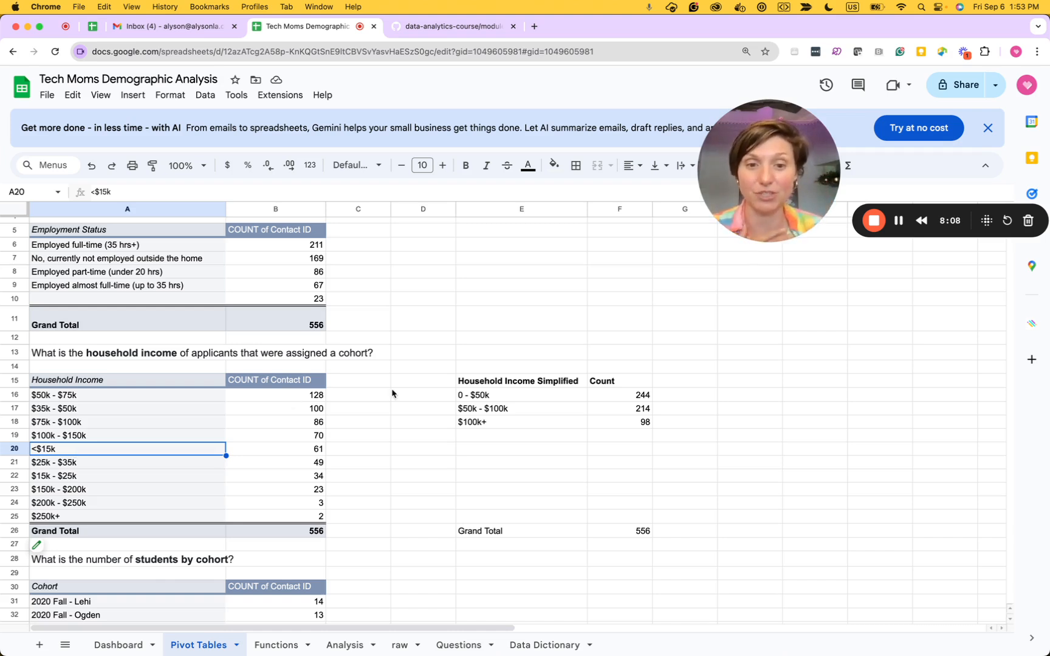
{"action": "left_click", "coordinate": [526, 400]}
{"action": "key", "text": "Right"}
{"action": "key", "text": "Right"}
{"action": "key", "text": "Down"}
{"action": "key", "text": "Down"}
{"action": "key", "text": "Left"}
{"action": "key", "text": "Left"}
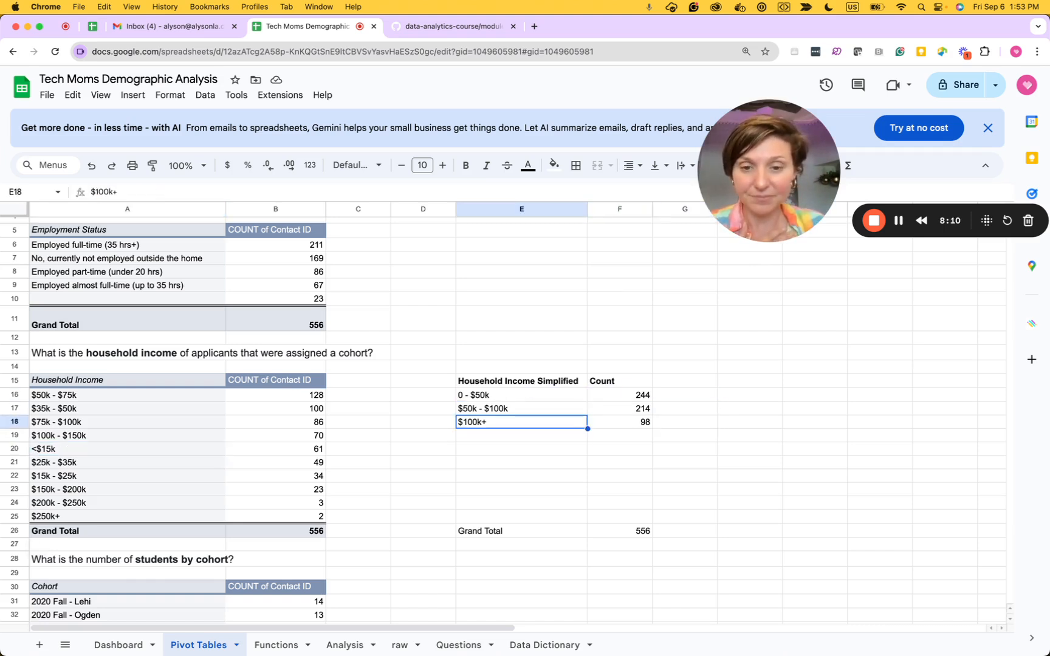
Review the simplified household income counts and the Grand Total formula in F26
{"action": "key", "text": "Down"}
{"action": "key", "text": "Down"}
{"action": "key", "text": "Down"}
{"action": "key", "text": "Down"}
{"action": "key", "text": "Down"}
{"action": "key", "text": "Down"}
{"action": "key", "text": "Down"}
{"action": "key", "text": "Down"}
{"action": "key", "text": "Right"}
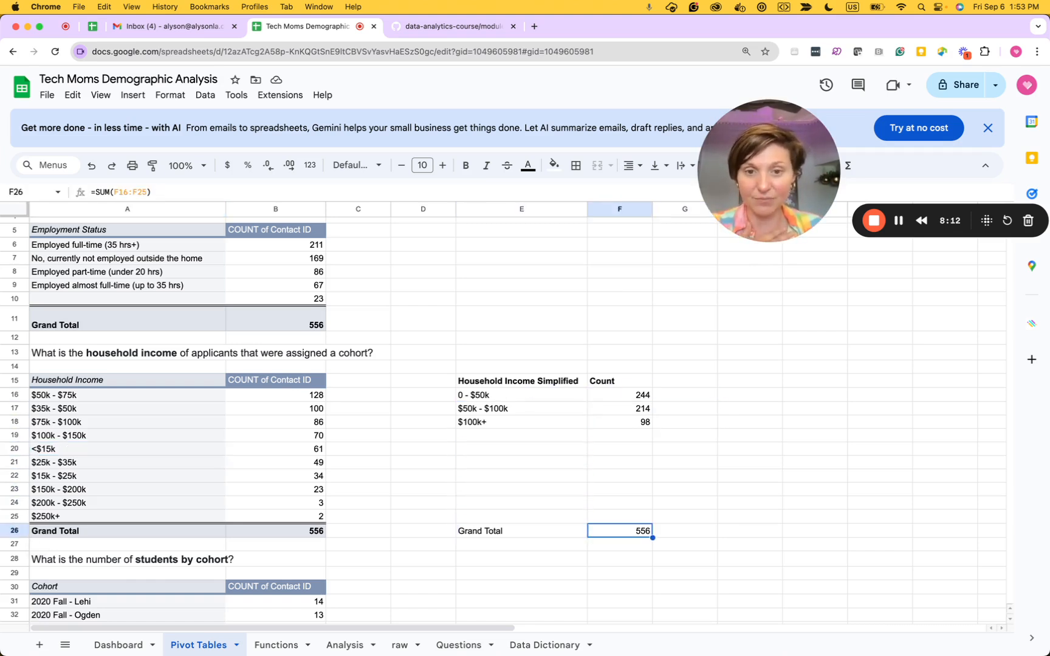
{"action": "key", "text": "Up"}
{"action": "key", "text": "Up"}
{"action": "key", "text": "Up"}
{"action": "key", "text": "Up"}
{"action": "key", "text": "Up"}
{"action": "key", "text": "Up"}
{"action": "key", "text": "Up"}
{"action": "key", "text": "Up"}
{"action": "key", "text": "Up"}
{"action": "key", "text": "Up"}
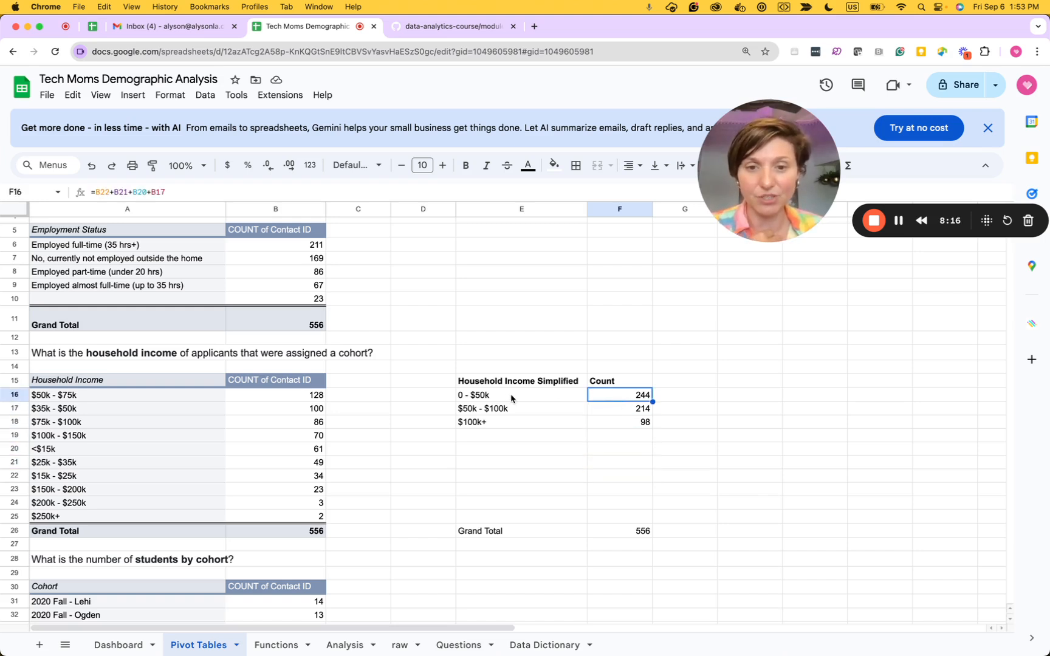
{"action": "left_click_drag", "start_coordinate": [499, 382], "coordinate": [626, 424]}
{"action": "left_click", "coordinate": [625, 424]}
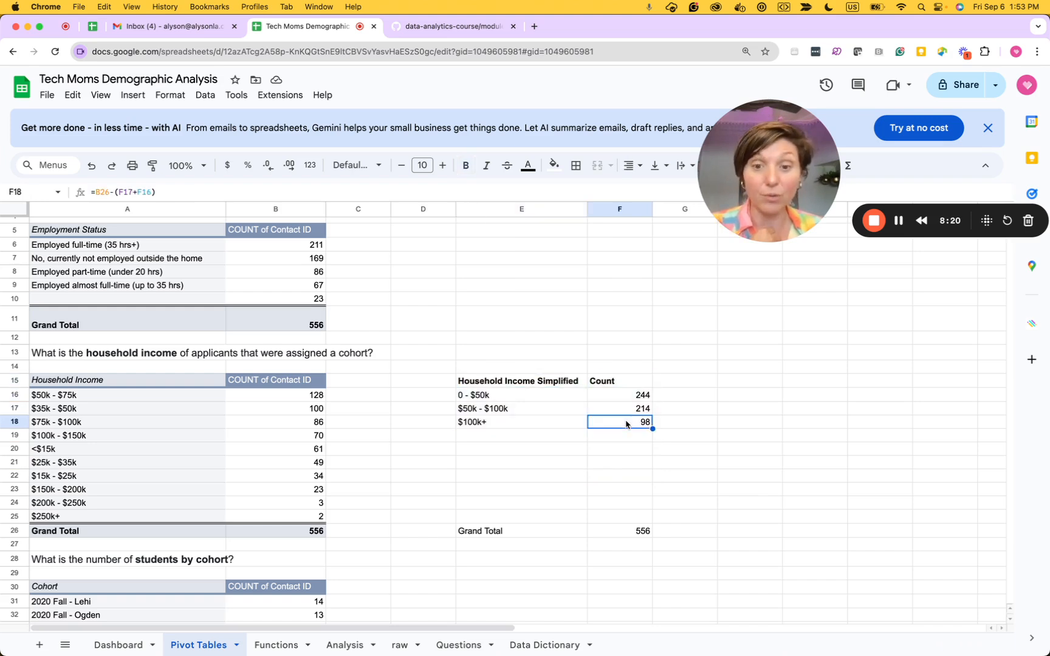
Examine the figures for household income under 50K in the annual report PDF and the Tech-Moms Applicant Data Analysis dashboard
{"action": "left_click", "coordinate": [466, 27]}
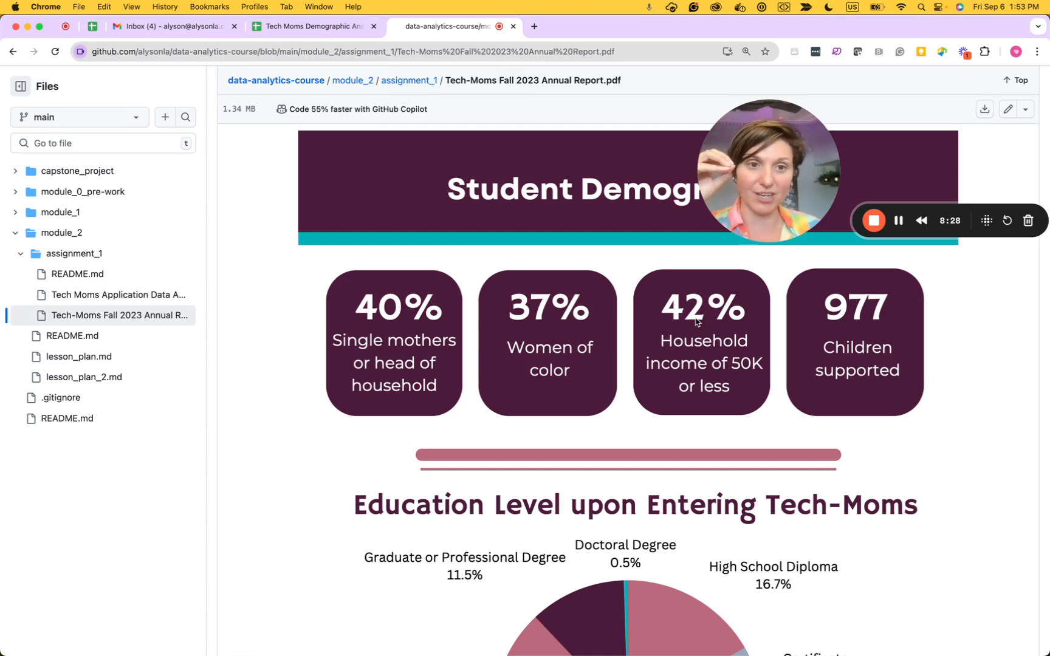
{"action": "left_click", "coordinate": [93, 26]}
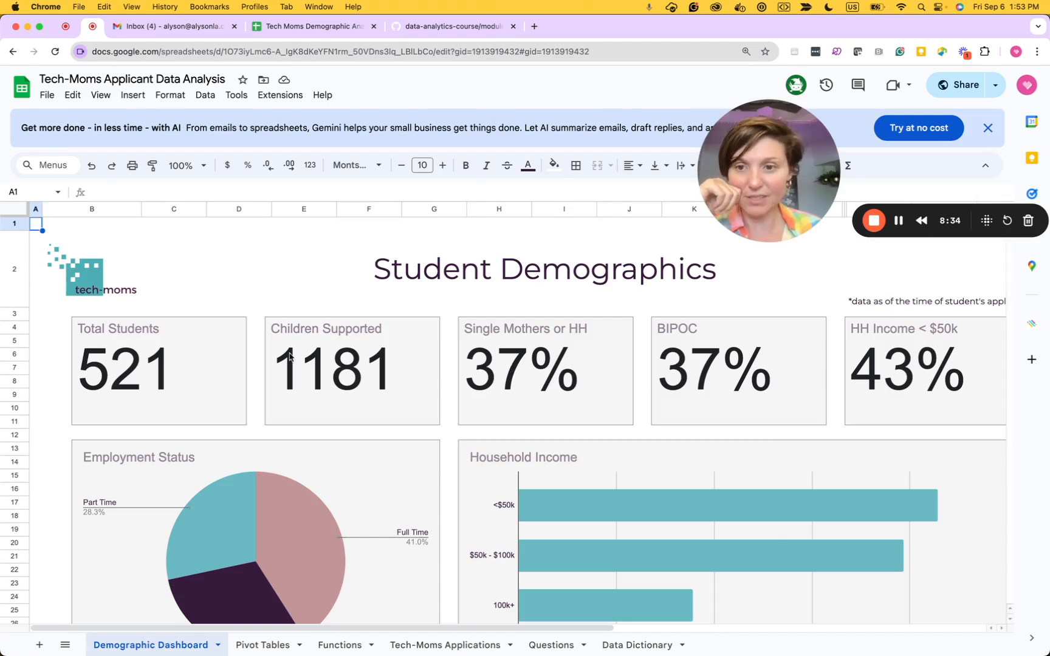
{"action": "scroll", "coordinate": [896, 365], "scroll_direction": "right", "scroll_amount": 2}
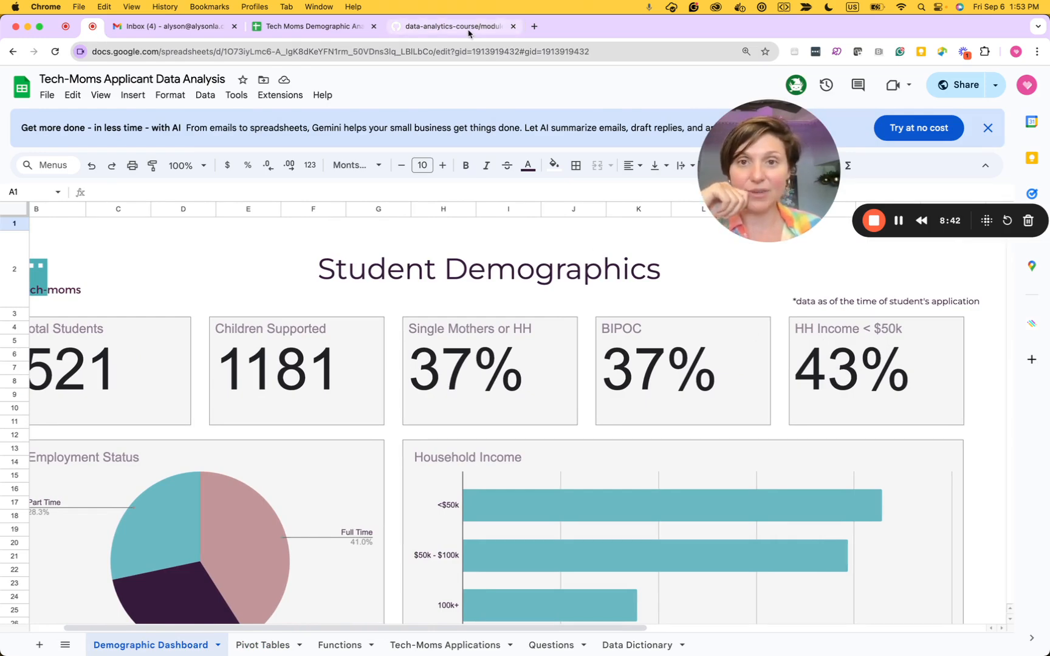
Return to the Tech Moms Demographic Analysis spreadsheet and add the bold header "% of Total" in G15
{"action": "left_click", "coordinate": [335, 27]}
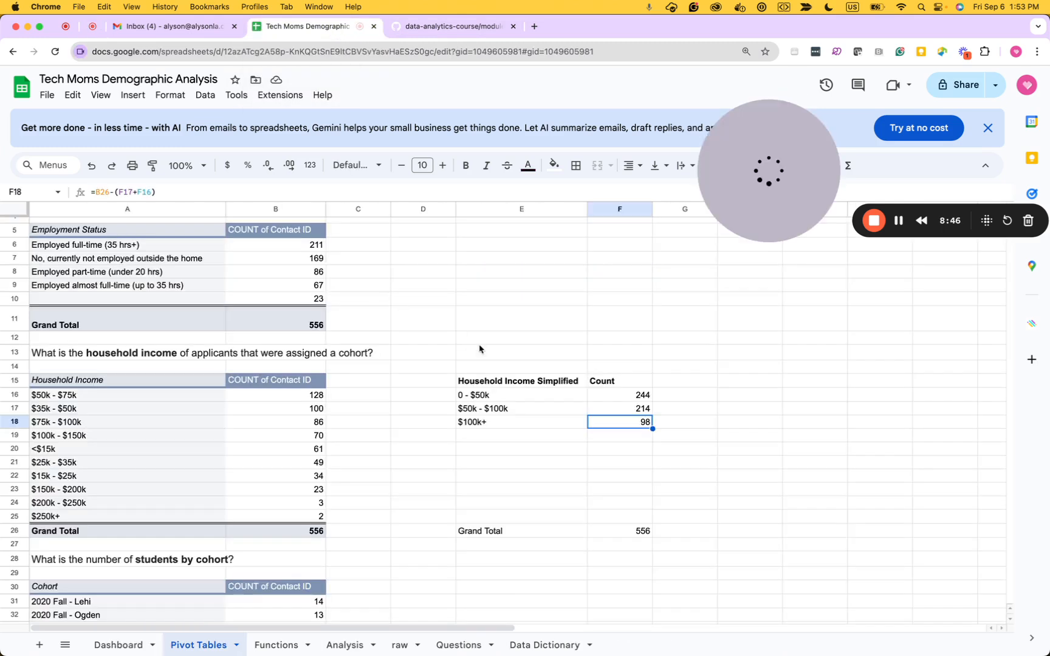
{"action": "left_click", "coordinate": [685, 395]}
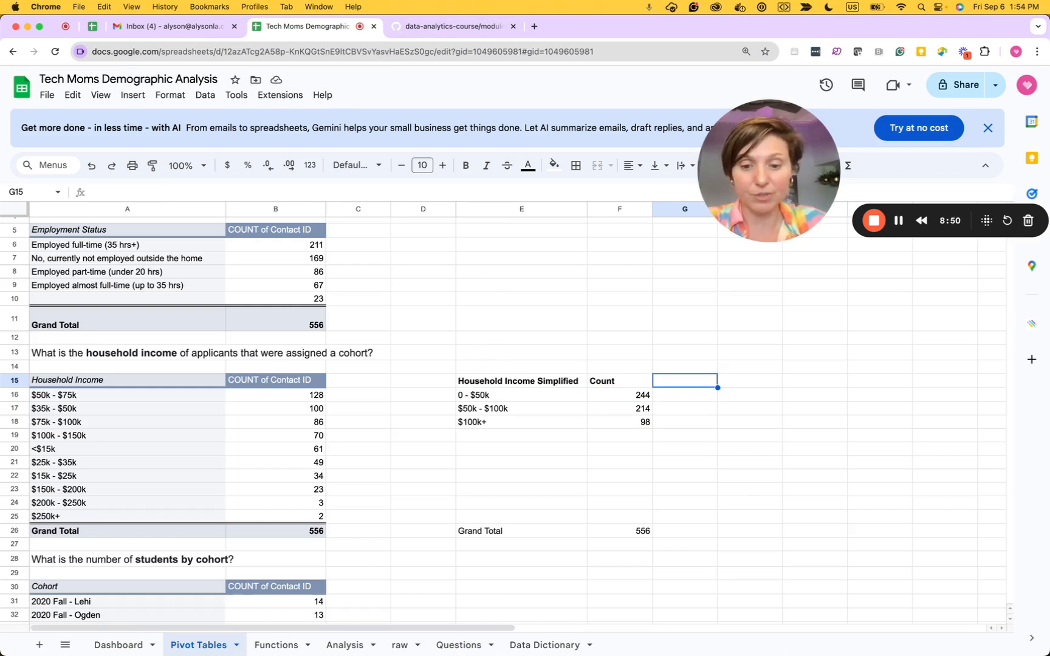
{"action": "left_click", "coordinate": [684, 380]}
{"action": "type", "text": "% of Total"}
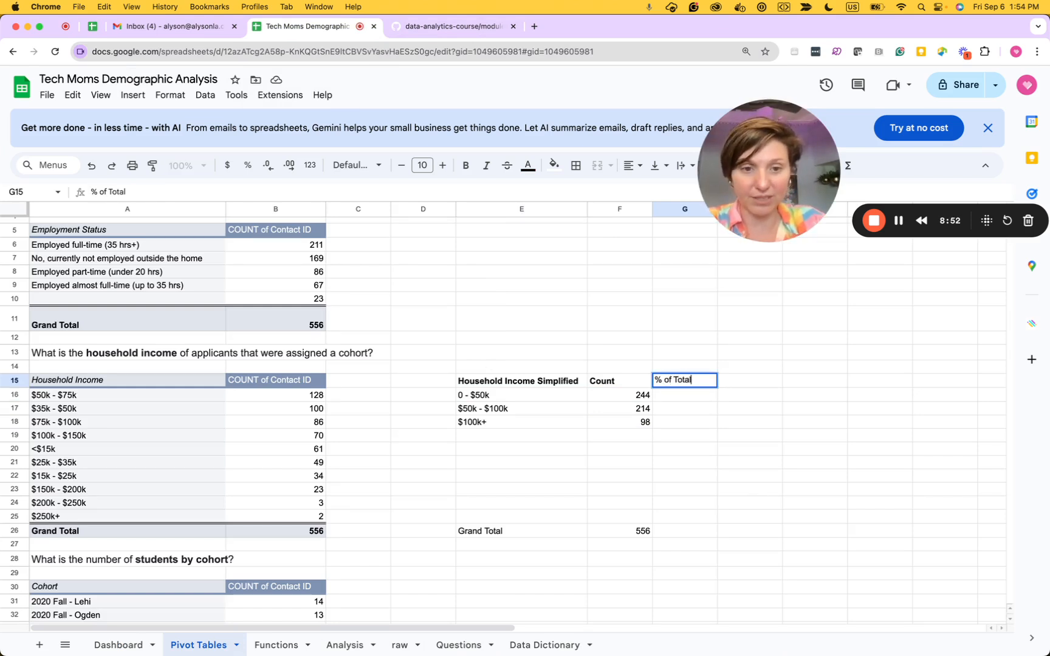
{"action": "key", "text": "Tab"}
{"action": "left_click", "coordinate": [684, 381]}
{"action": "key", "text": "ctrl+b"}
{"action": "key", "text": "Return"}
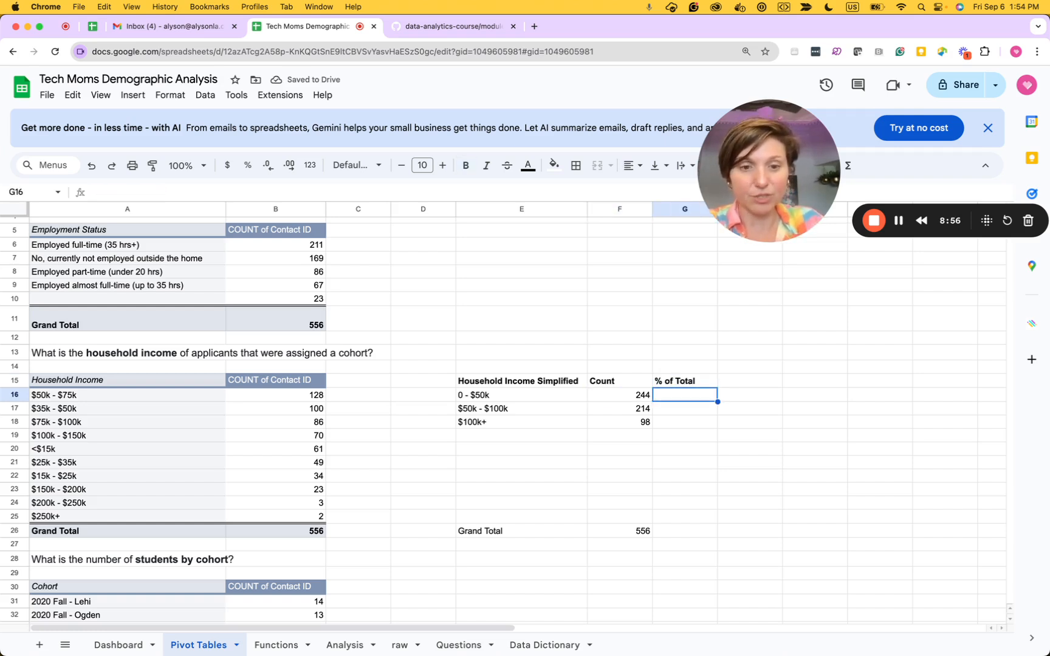
Calculate the 0 - $50k share of the Grand Total in G16 with =F16/F26
{"action": "type", "text": "="}
{"action": "left_click", "coordinate": [626, 396]}
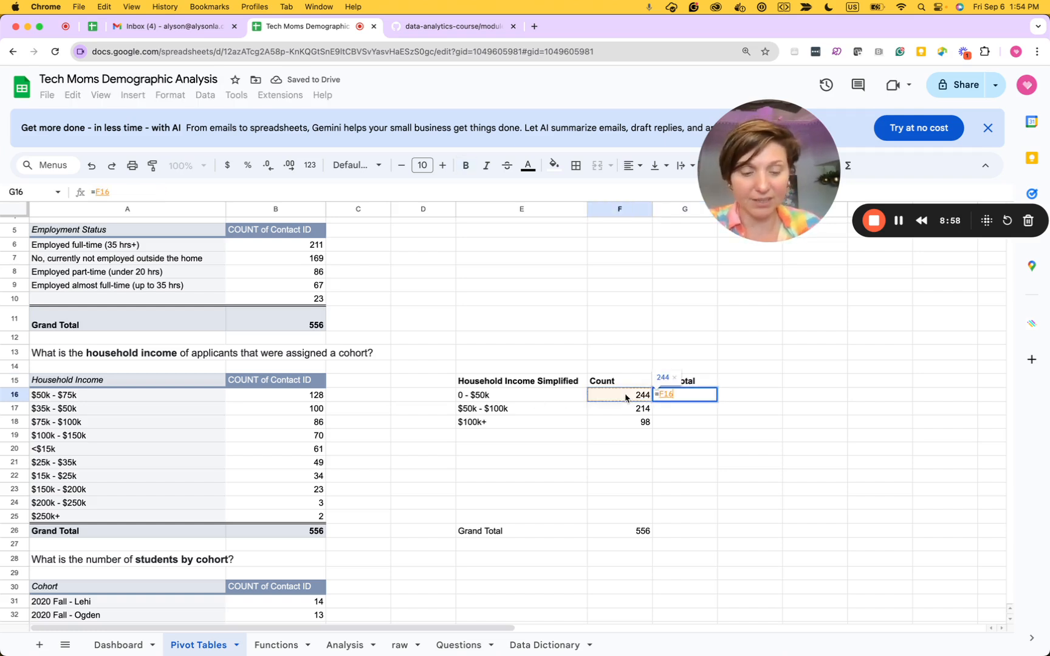
{"action": "type", "text": "/"}
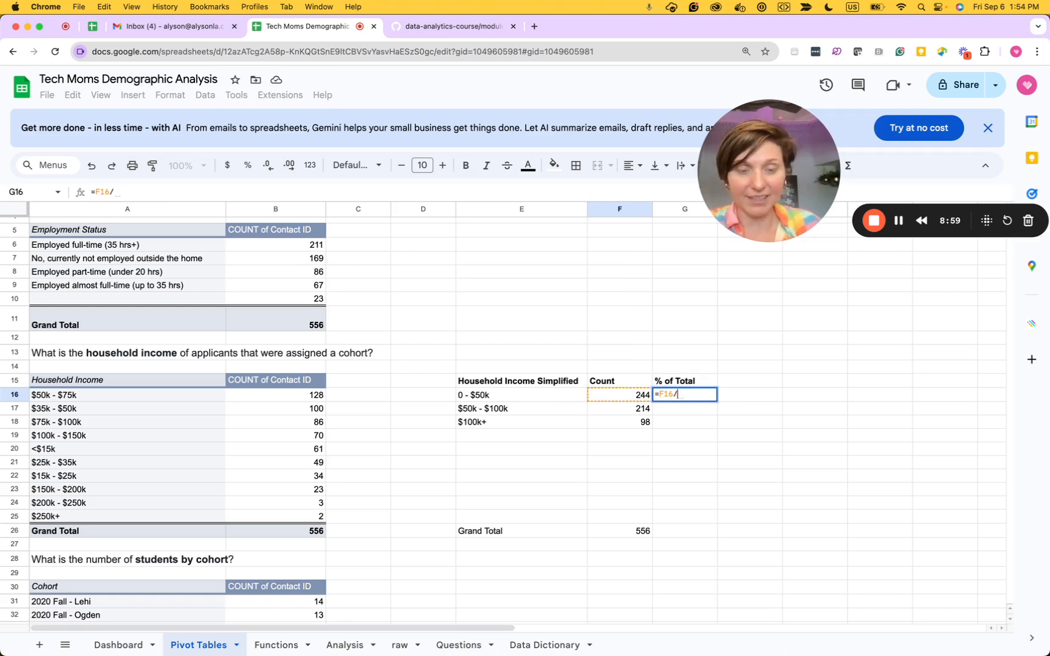
{"action": "left_click", "coordinate": [607, 532]}
{"action": "key", "text": "Return"}
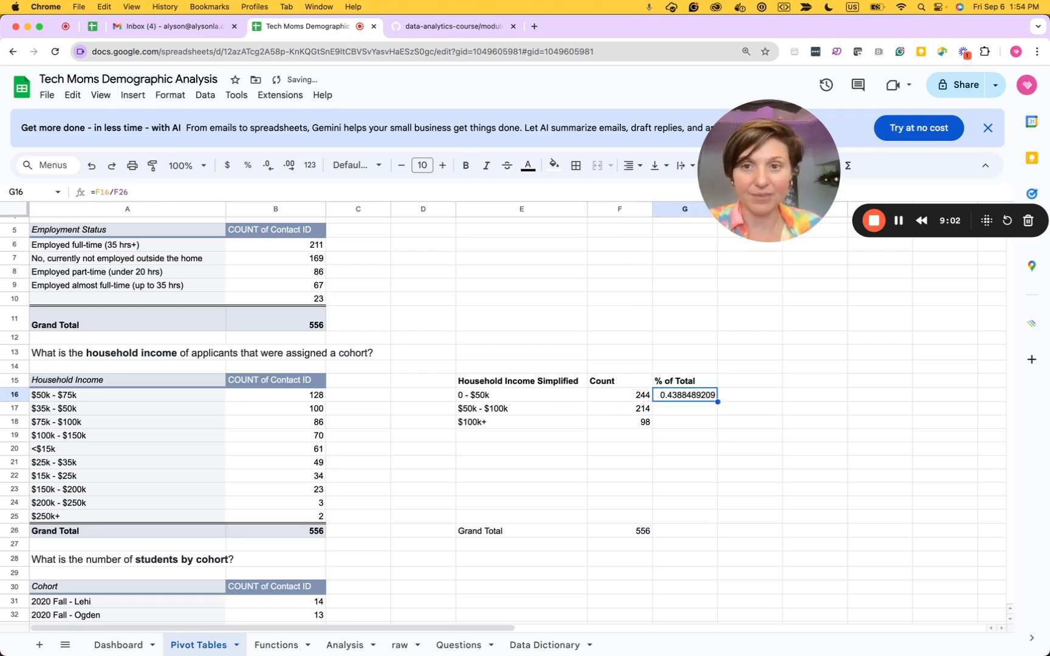
Format the share in G16 as a percentage with no decimal places
{"action": "left_click", "coordinate": [246, 167]}
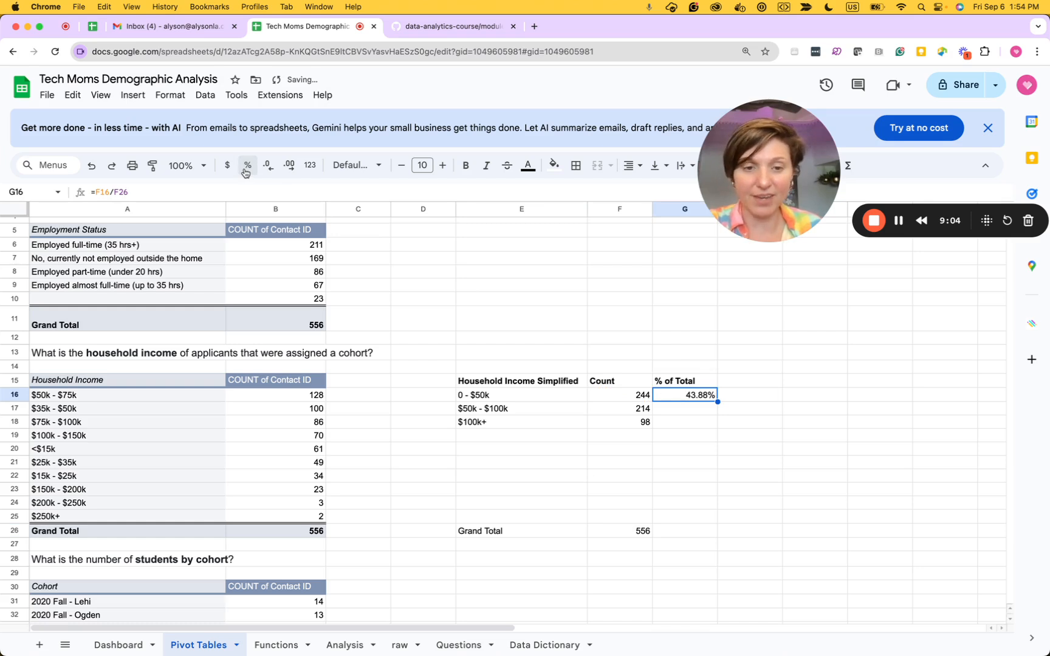
{"action": "left_click", "coordinate": [271, 169]}
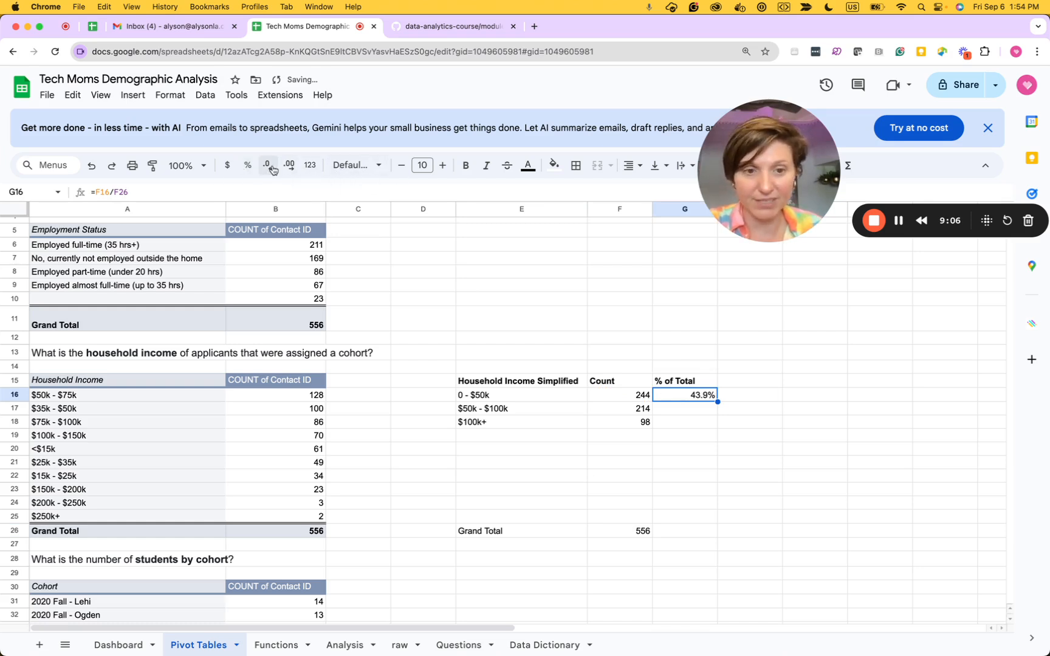
{"action": "left_click", "coordinate": [271, 170]}
{"action": "key", "text": "Down"}
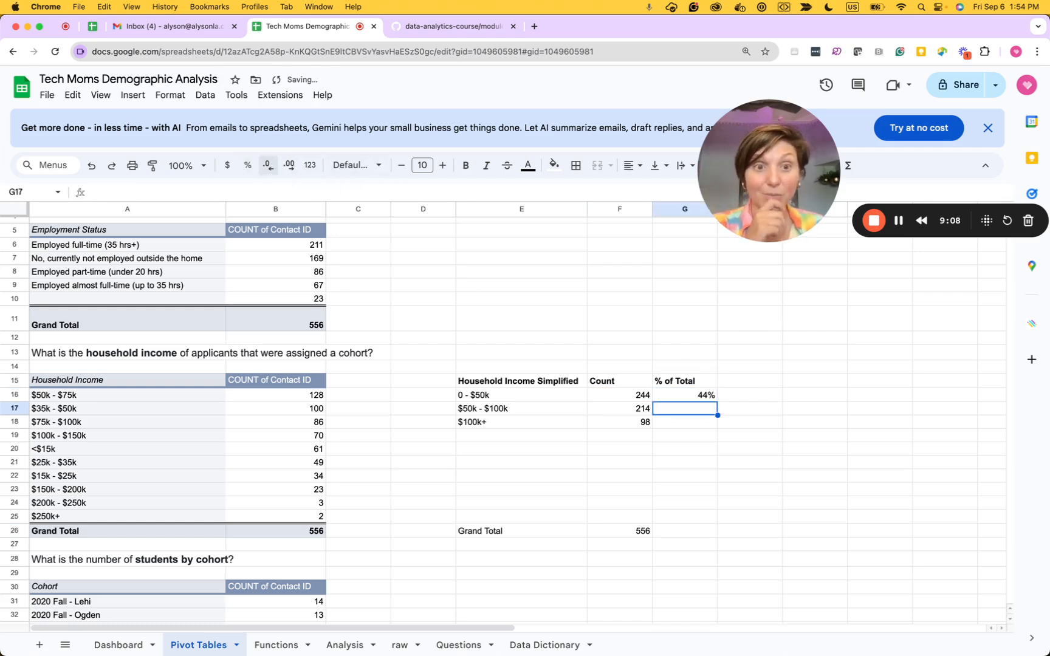
Try to fill the G16 formula down through G18 and inspect the copied formula in G17
{"action": "left_click", "coordinate": [684, 395]}
{"action": "left_click", "coordinate": [619, 395]}
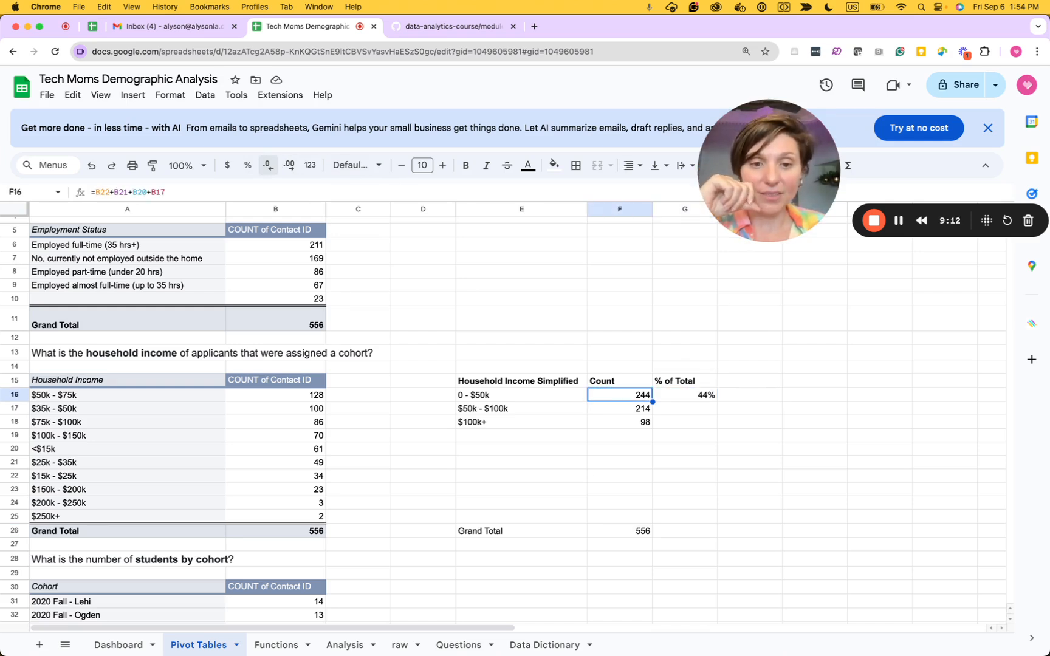
{"action": "key", "text": "Right"}
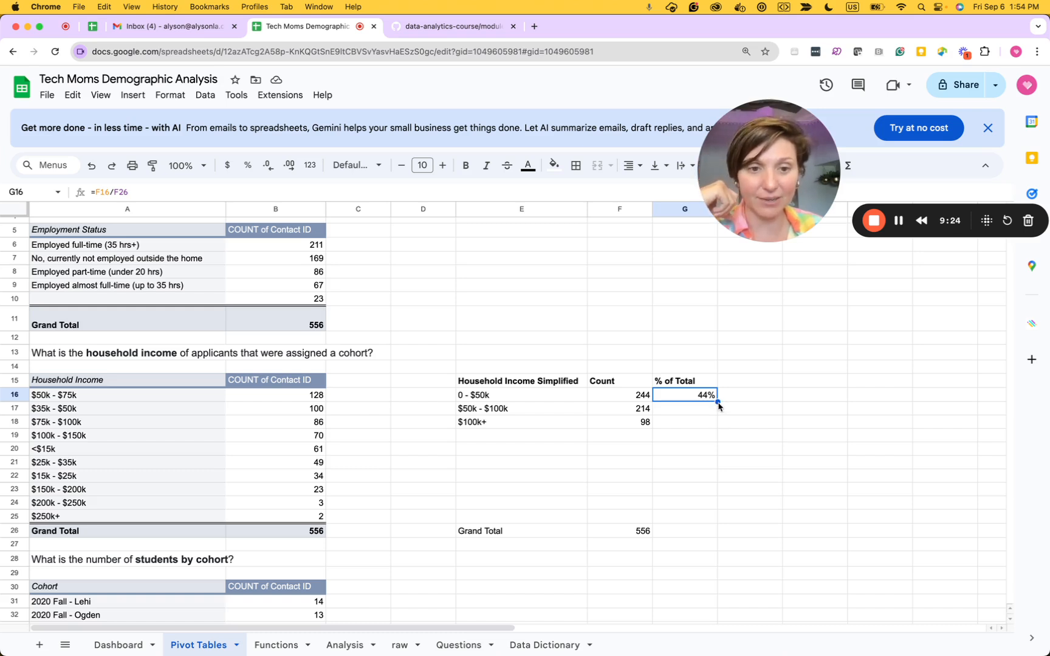
{"action": "left_click_drag", "start_coordinate": [718, 402], "coordinate": [717, 428]}
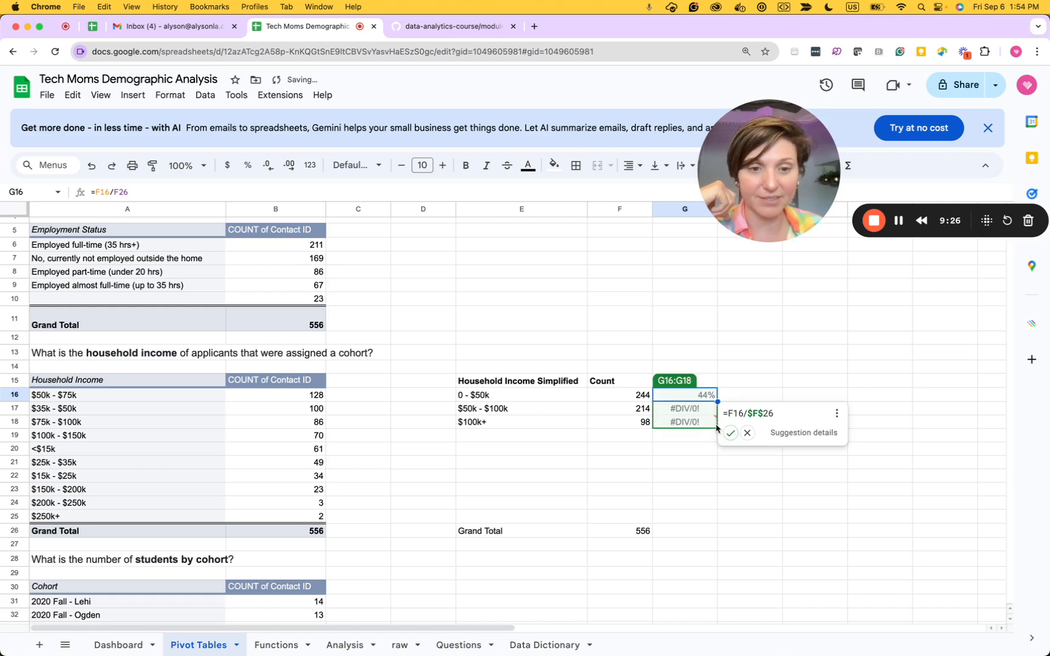
{"action": "left_click", "coordinate": [704, 448]}
{"action": "left_click", "coordinate": [693, 409]}
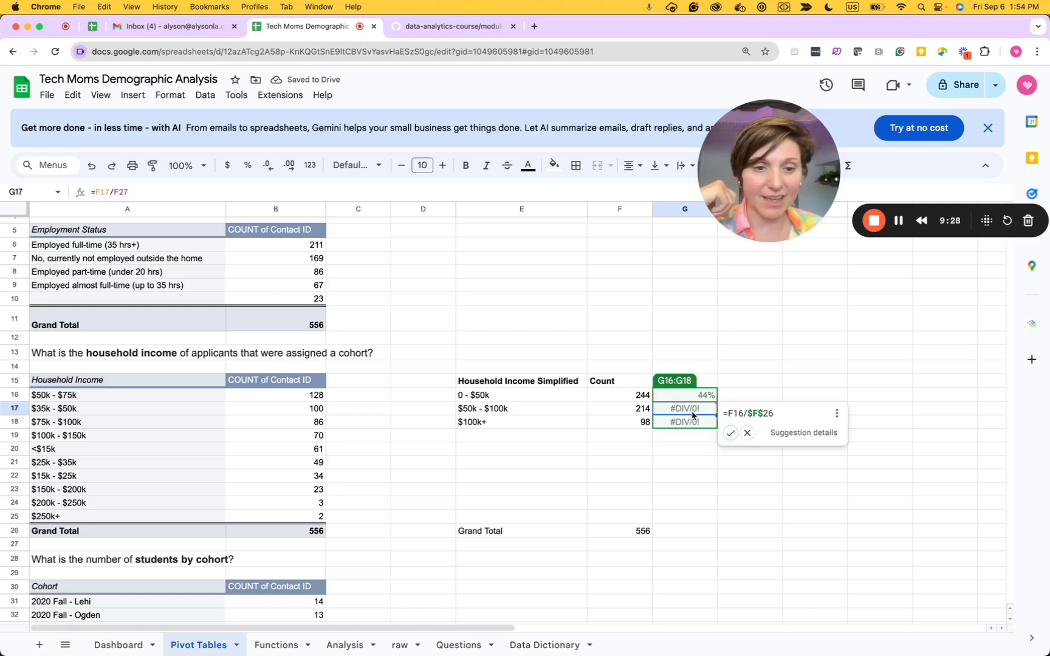
{"action": "double_click", "coordinate": [692, 409]}
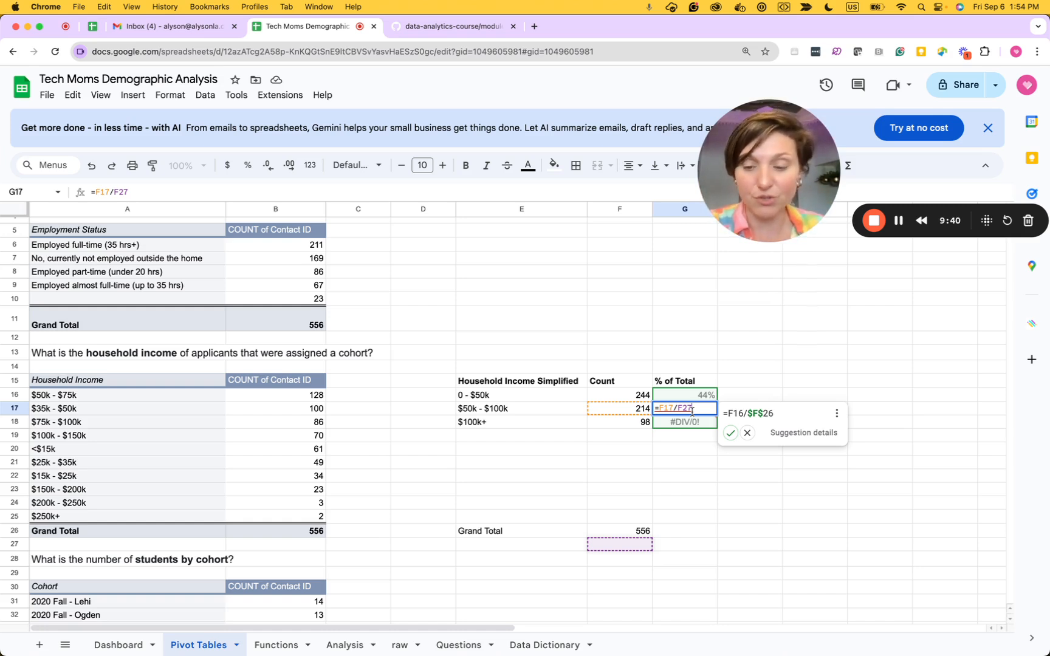
Try to make the F27 reference in the G17 formula absolute
{"action": "key", "text": "Left"}
{"action": "key", "text": "Left"}
{"action": "key", "text": "Left"}
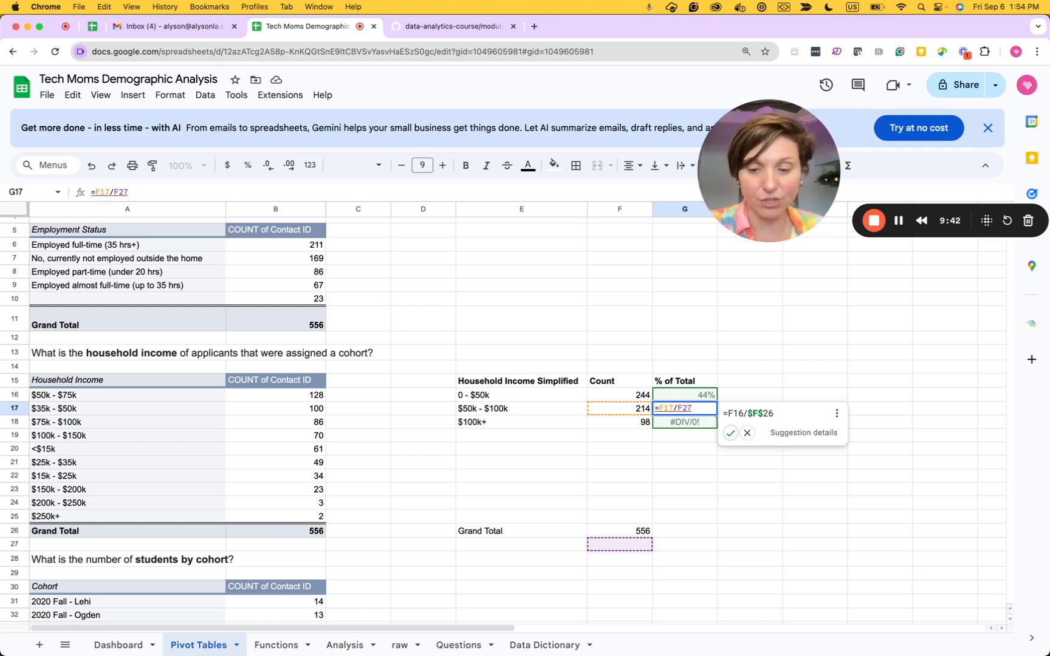
{"action": "type", "text": "$"}
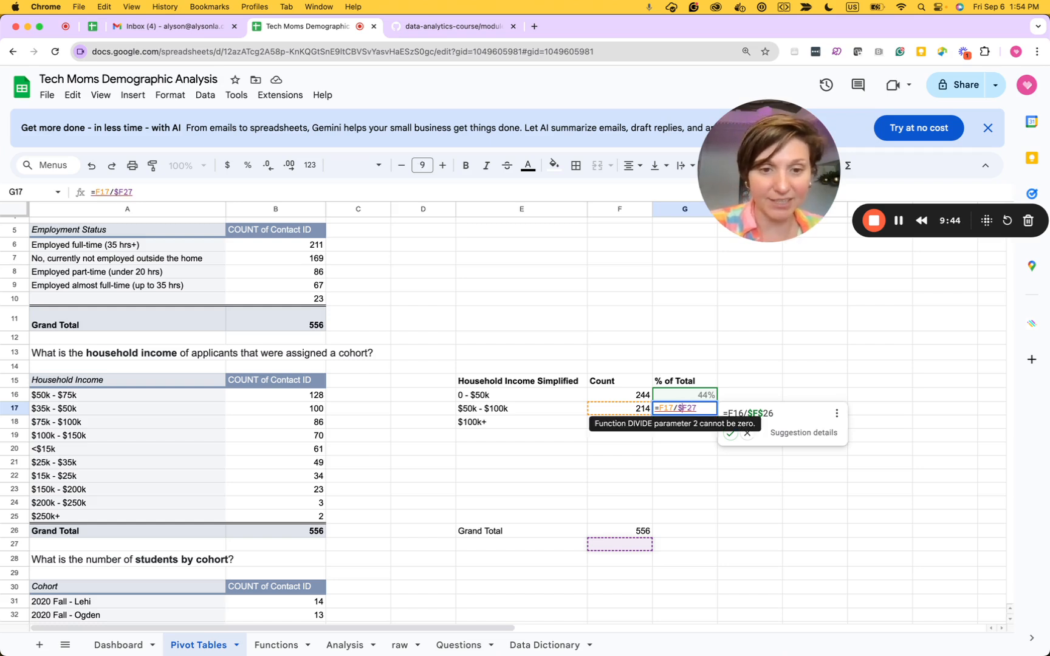
{"action": "key", "text": "Delete"}
{"action": "key", "text": "BackSpace"}
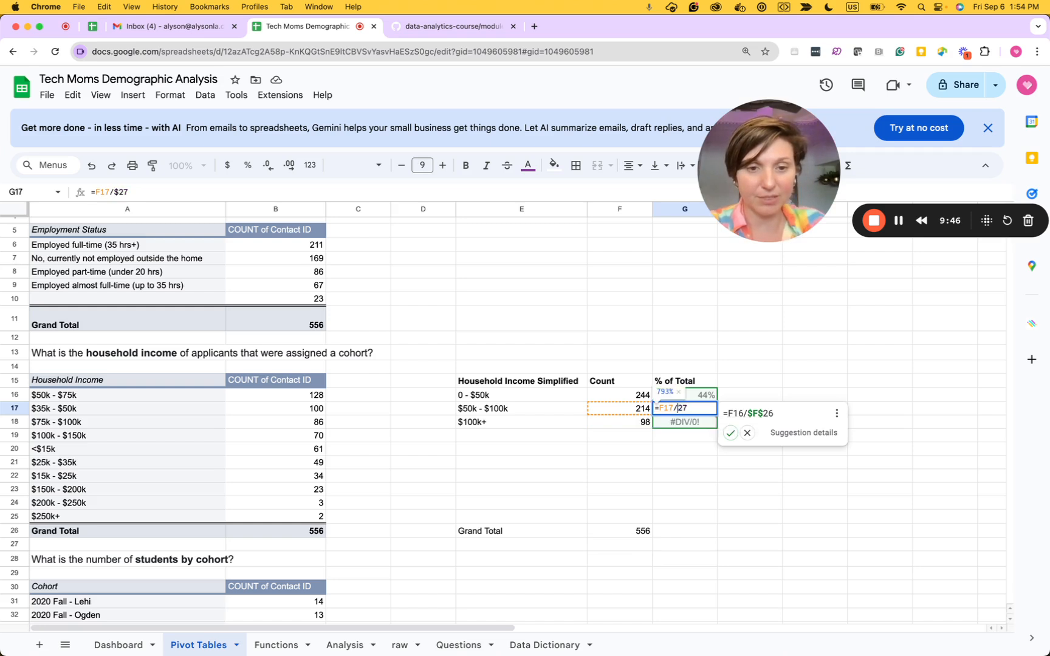
Clear the formulas in G17 and G18 and reject the suggested formula correction
{"action": "key", "text": "super+a"}
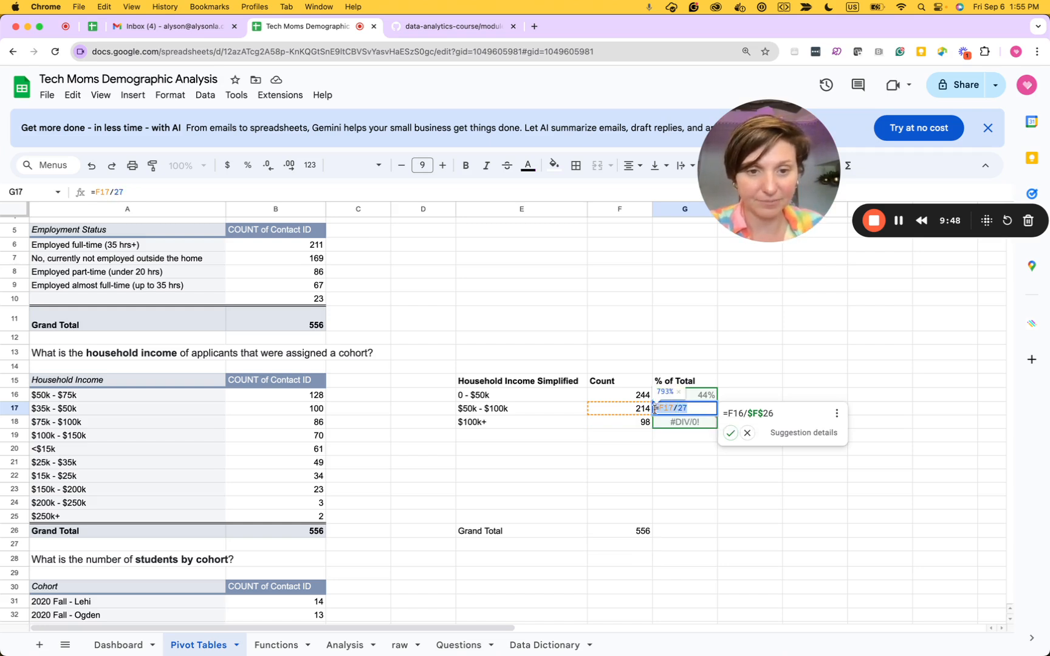
{"action": "key", "text": "BackSpace"}
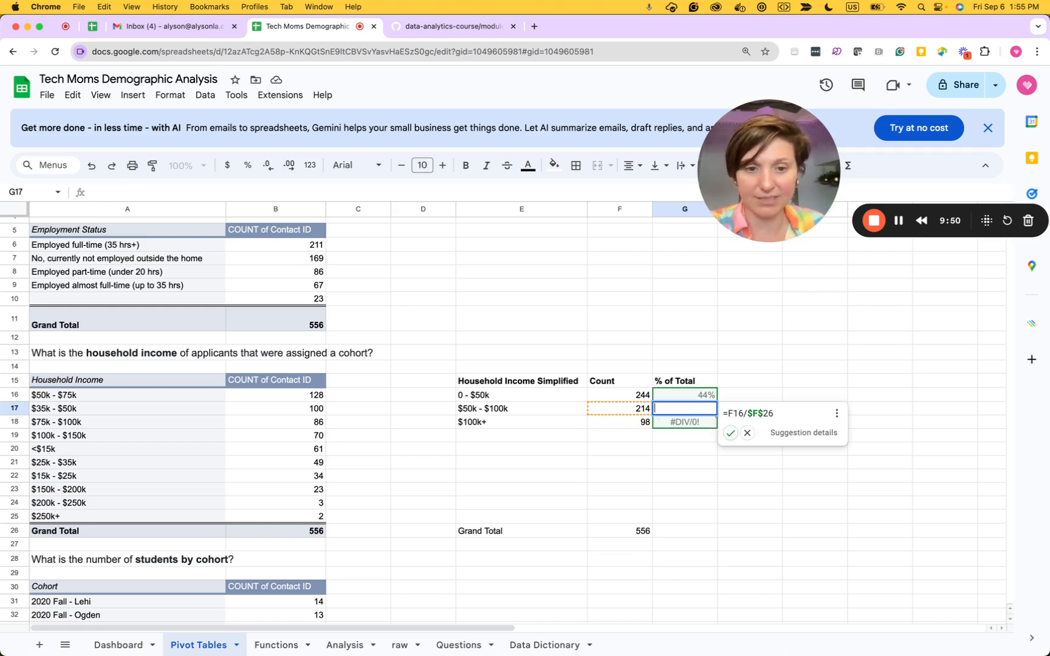
{"action": "left_click", "coordinate": [694, 424]}
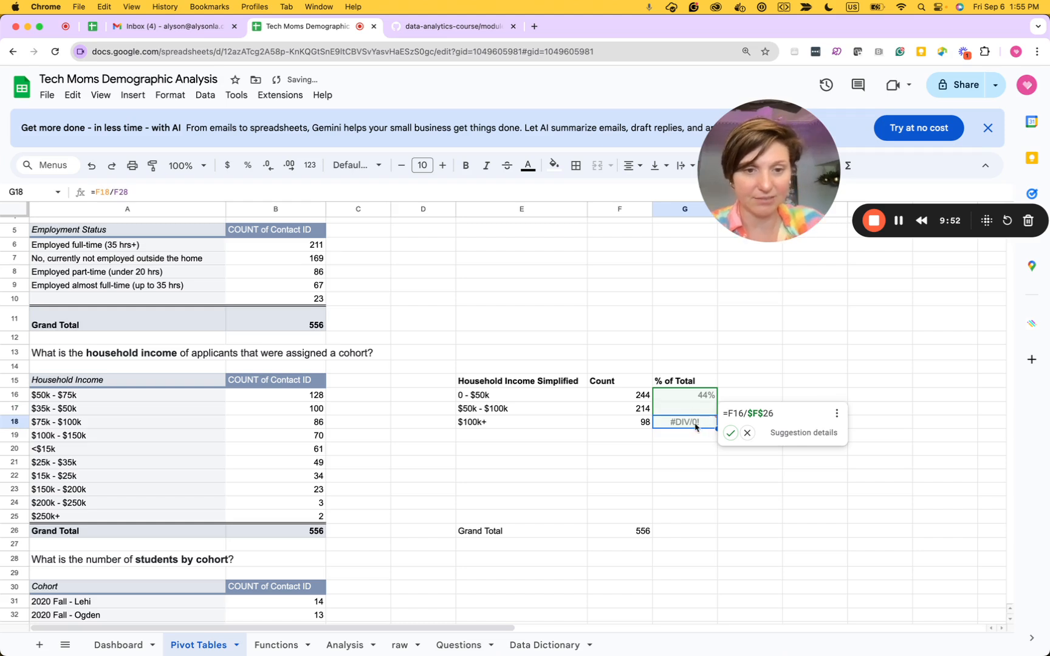
{"action": "key", "text": "Delete"}
{"action": "left_click", "coordinate": [700, 454]}
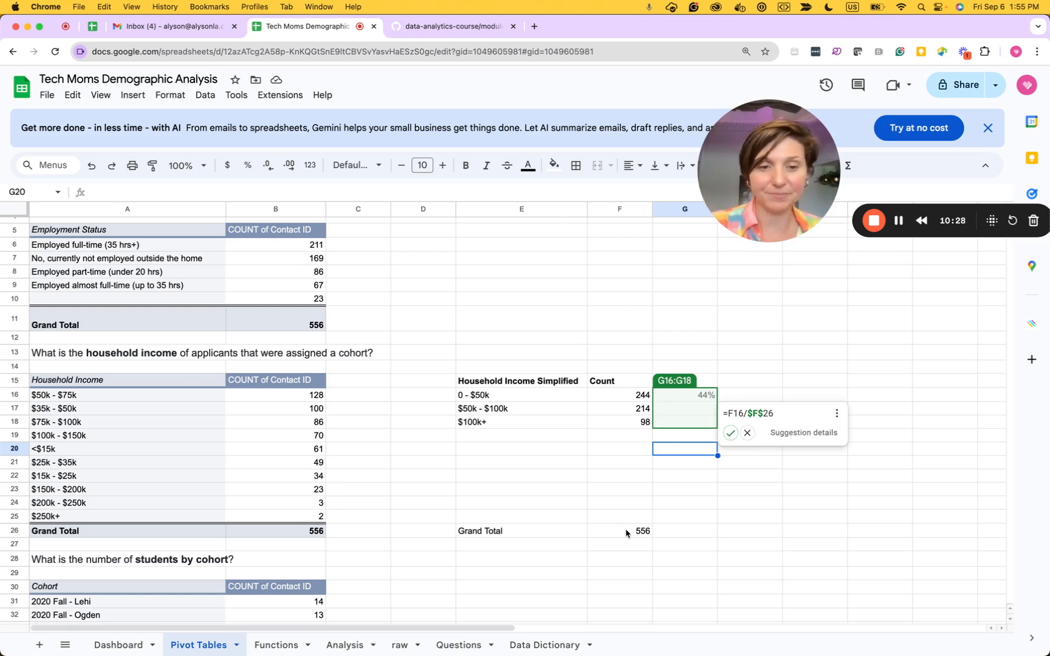
{"action": "left_click", "coordinate": [747, 432]}
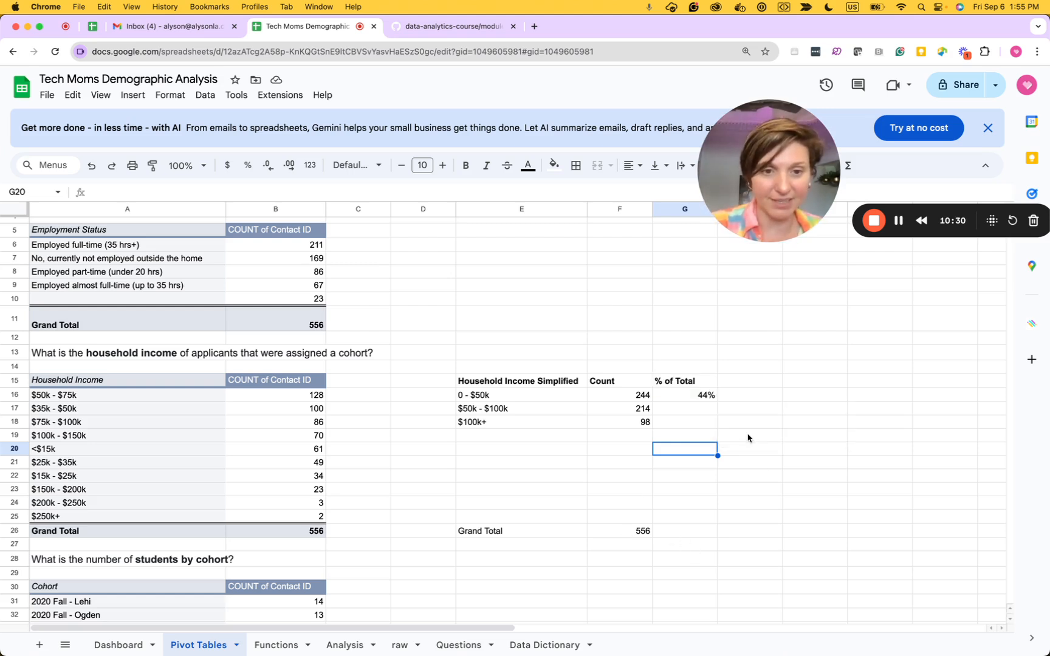
Change the G16 formula to =F16/$F$26 and fill it down through G18
{"action": "left_click", "coordinate": [698, 399]}
{"action": "double_click", "coordinate": [697, 399]}
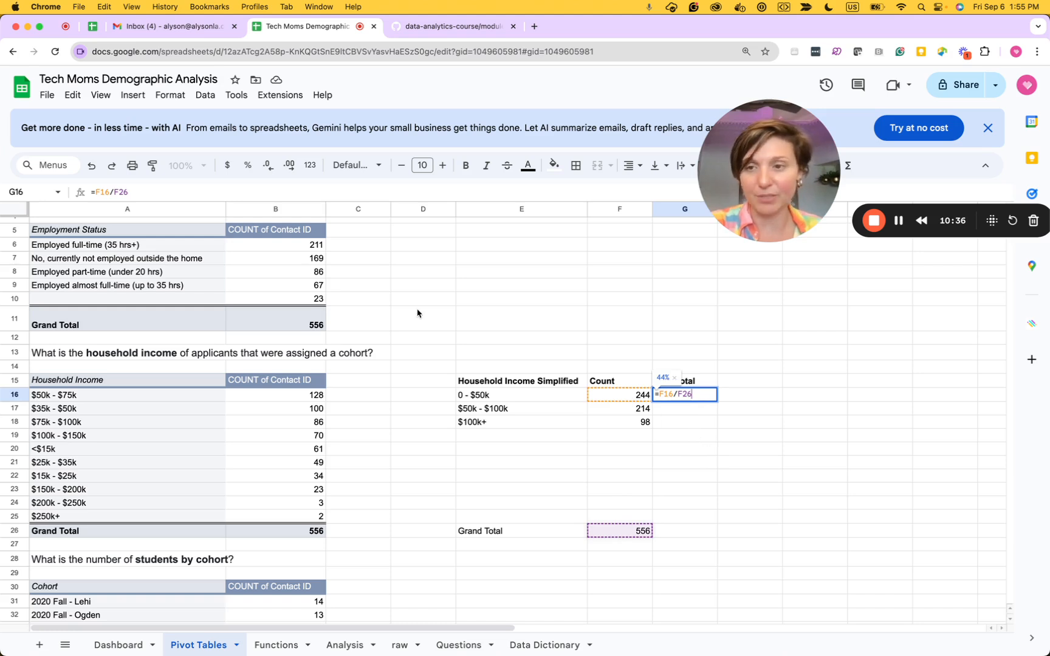
{"action": "left_click", "coordinate": [120, 193]}
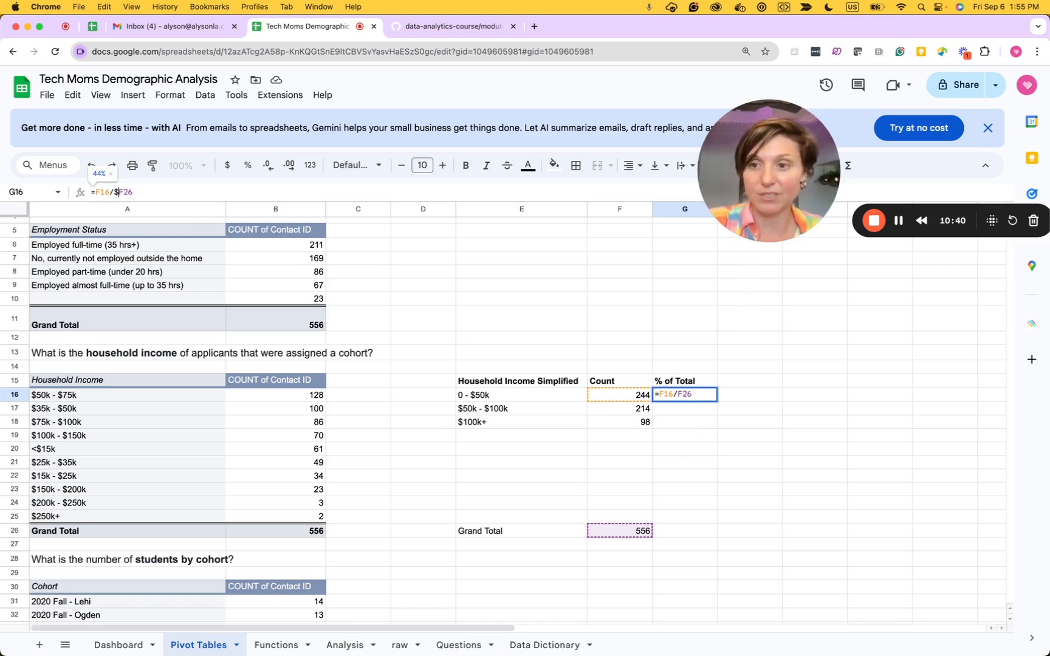
{"action": "key", "text": "Tab"}
{"action": "key", "text": "Left"}
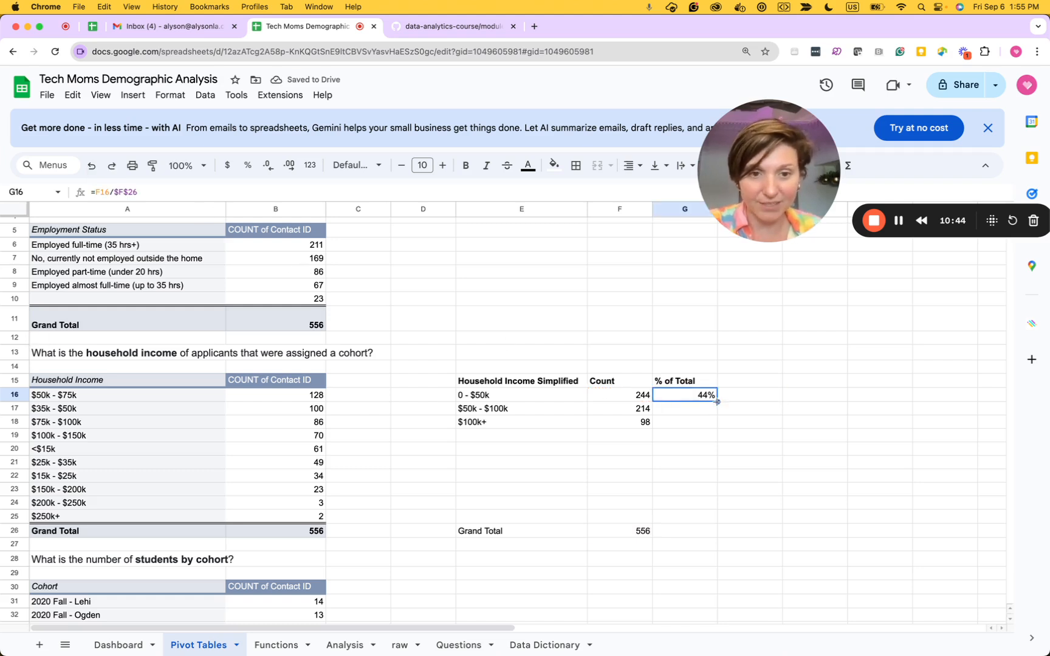
{"action": "left_click_drag", "start_coordinate": [718, 402], "coordinate": [716, 426]}
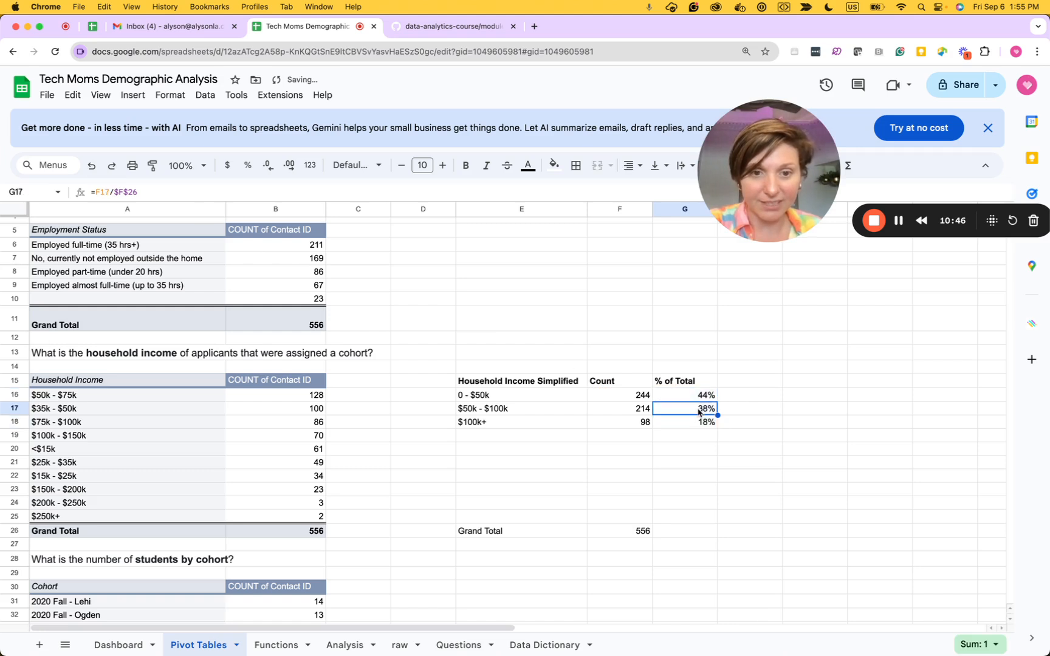
Review the % of Total formulas in G16 to G18 and their absolute reference to the Grand Total
{"action": "double_click", "coordinate": [699, 406]}
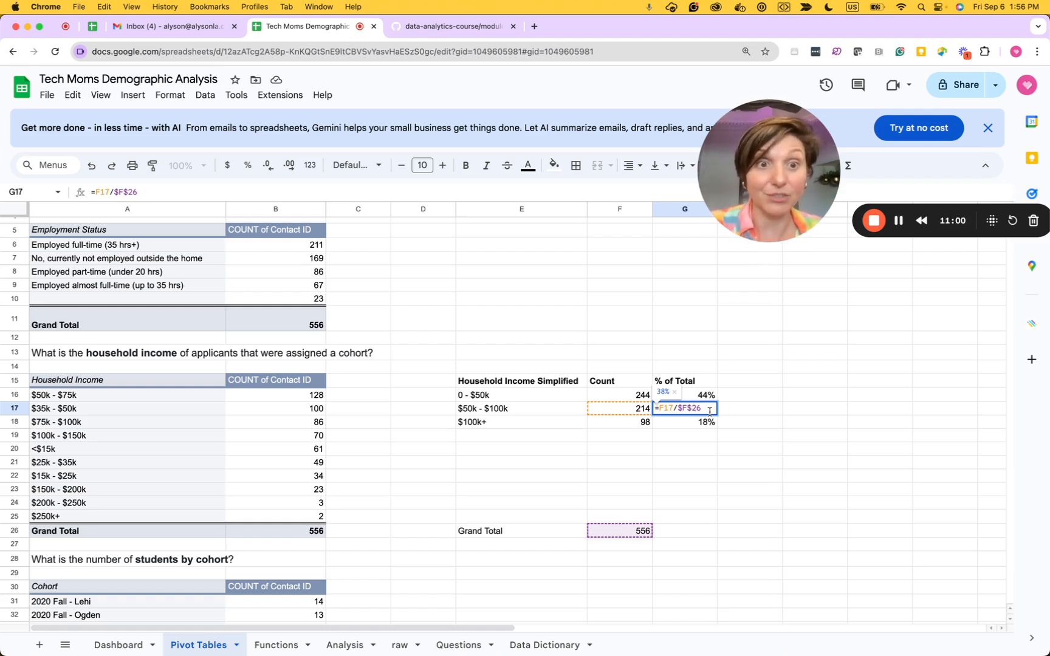
{"action": "key", "text": "Escape"}
{"action": "key", "text": "Down"}
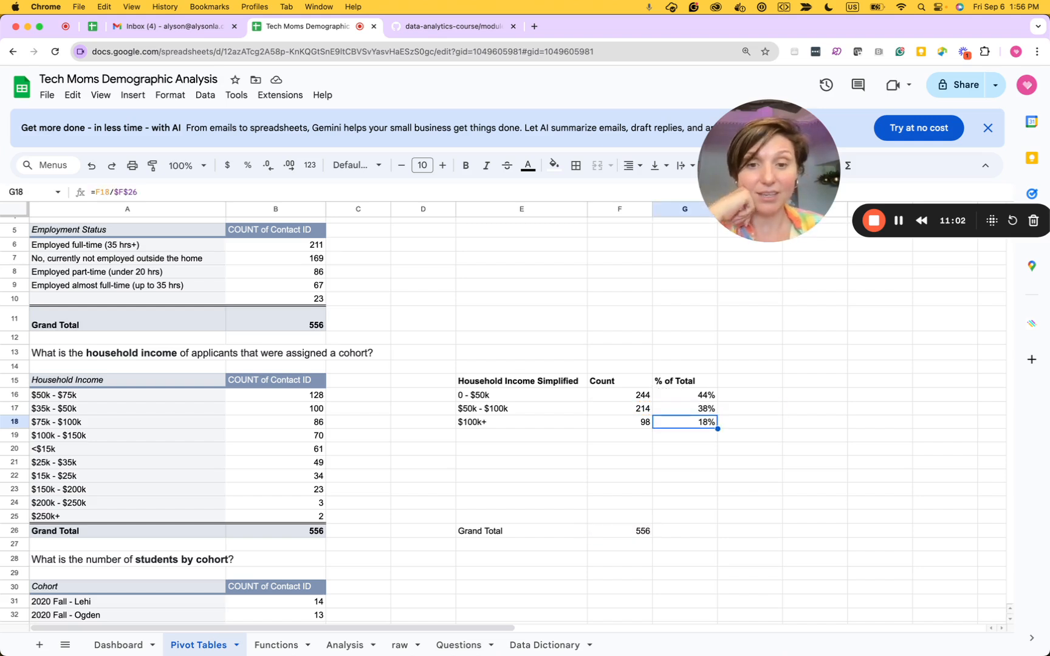
{"action": "key", "text": "Up"}
{"action": "key", "text": "Up"}
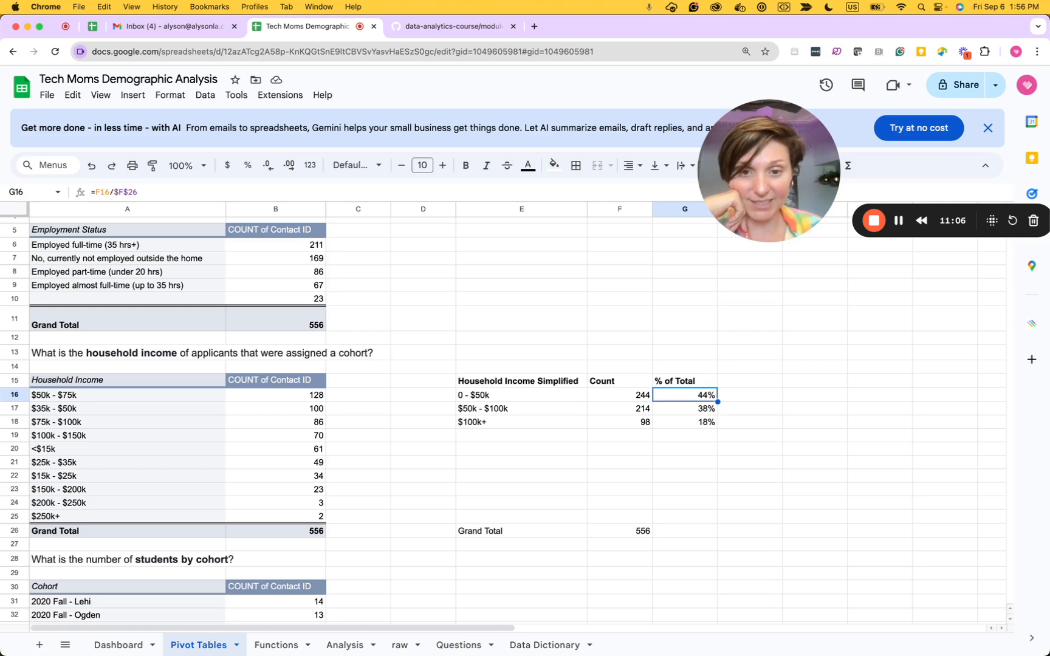
{"action": "key", "text": "Down"}
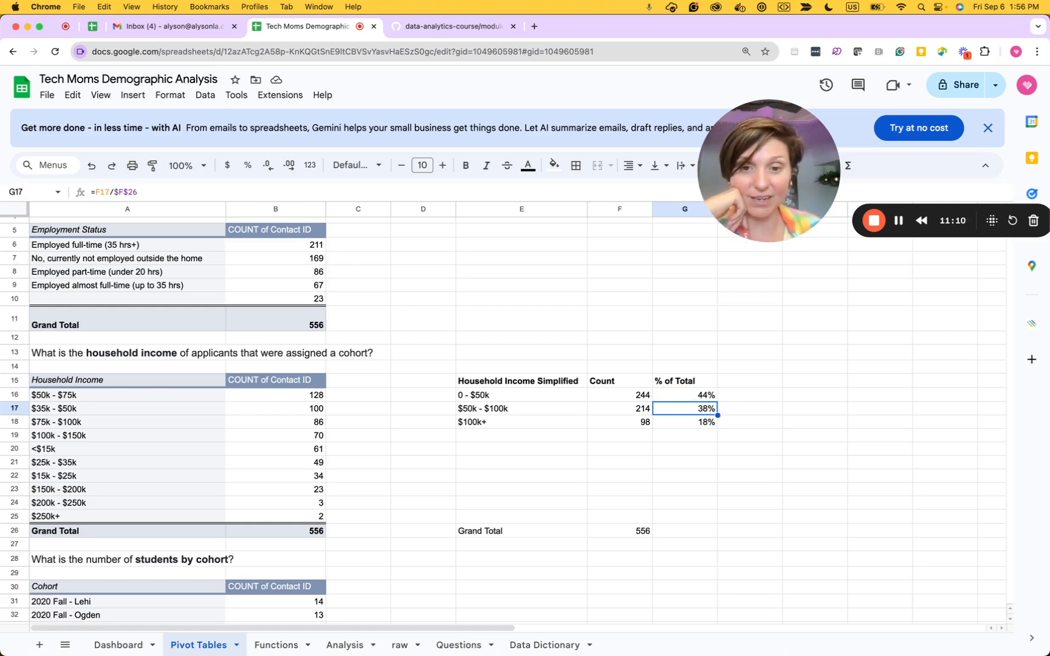
{"action": "key", "text": "Down"}
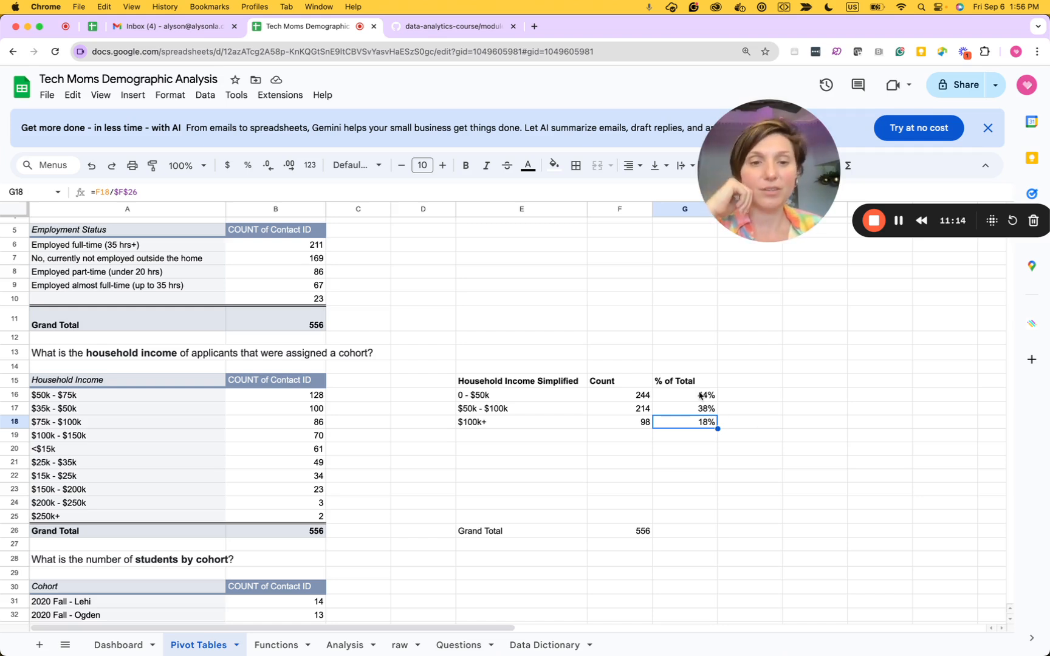
Check the summary statistics of G16:G18 and select the Grand Total row's % of Total cell G26
{"action": "left_click_drag", "start_coordinate": [702, 396], "coordinate": [701, 422]}
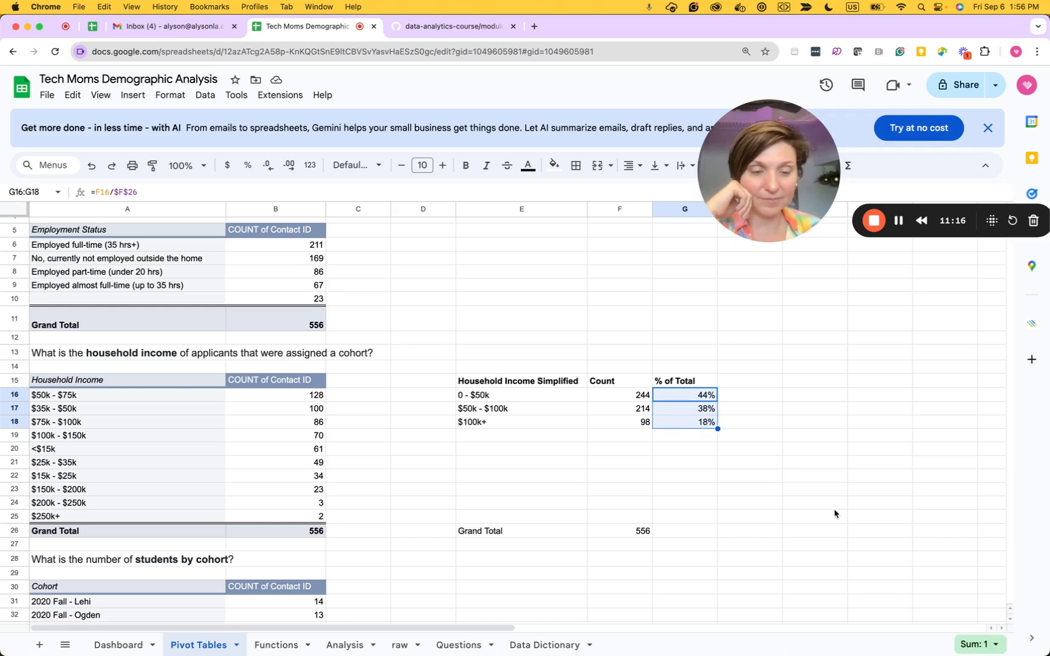
{"action": "left_click", "coordinate": [996, 645]}
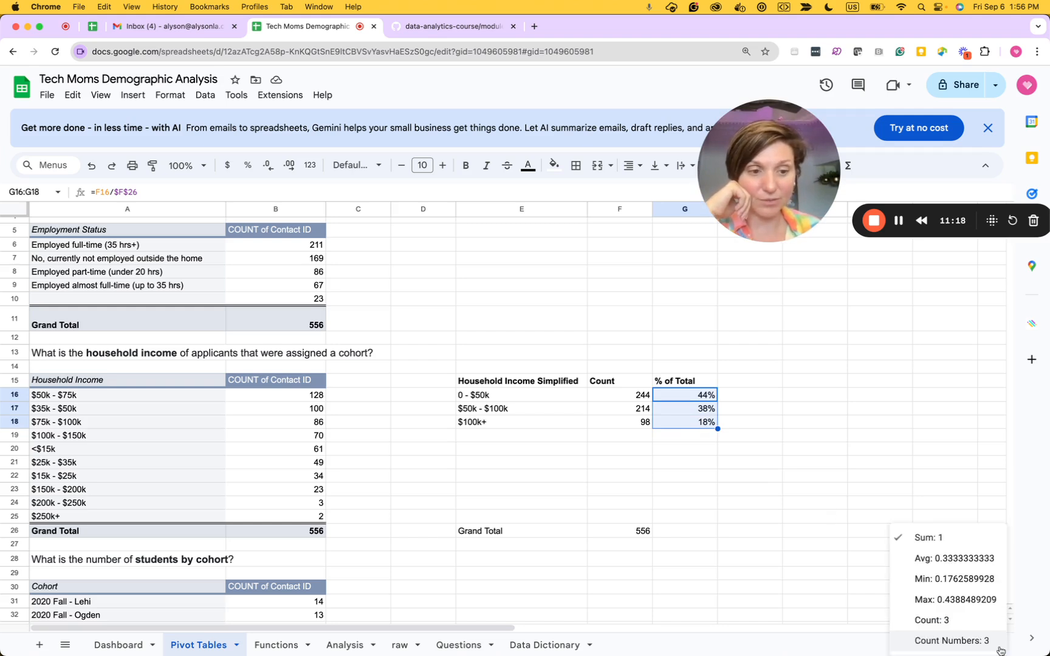
{"action": "left_click", "coordinate": [835, 469]}
{"action": "left_click", "coordinate": [695, 531]}
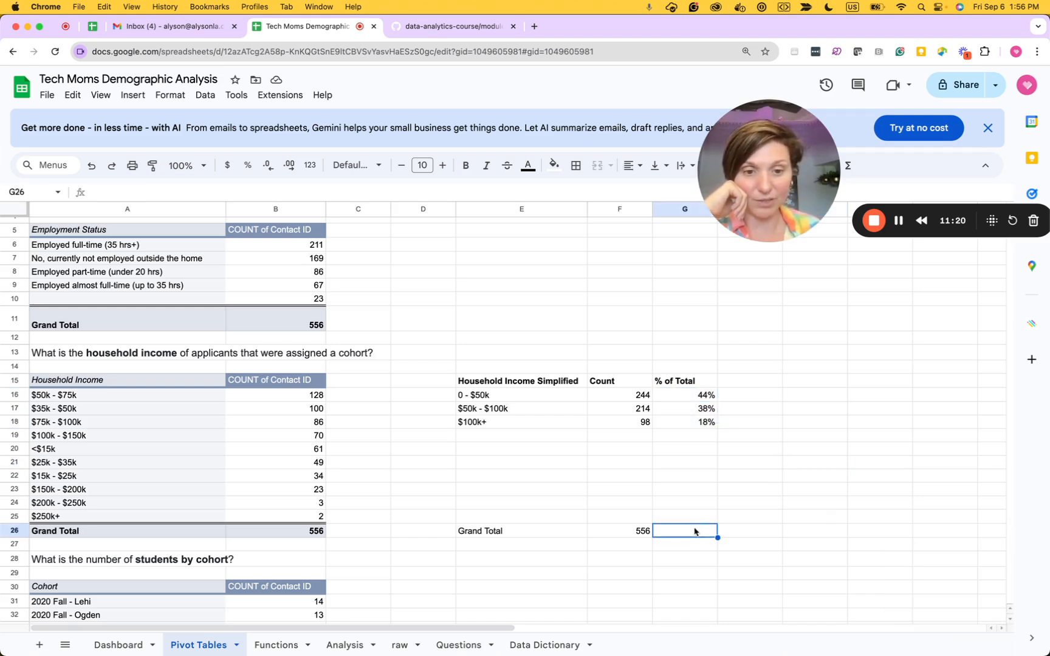
Total the % of Total column in G26 with =SUM(G16:G18), leaving the suggested range correction unapplied
{"action": "type", "text": "=SUM"}
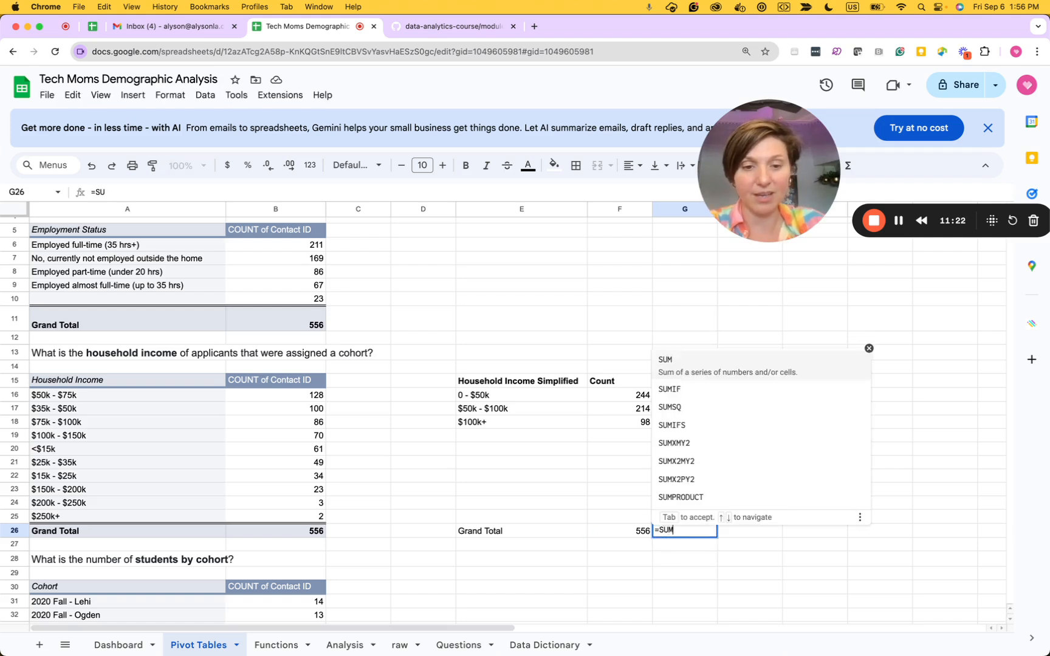
{"action": "type", "text": "("}
{"action": "left_click_drag", "start_coordinate": [705, 395], "coordinate": [703, 426]}
{"action": "key", "text": "Return"}
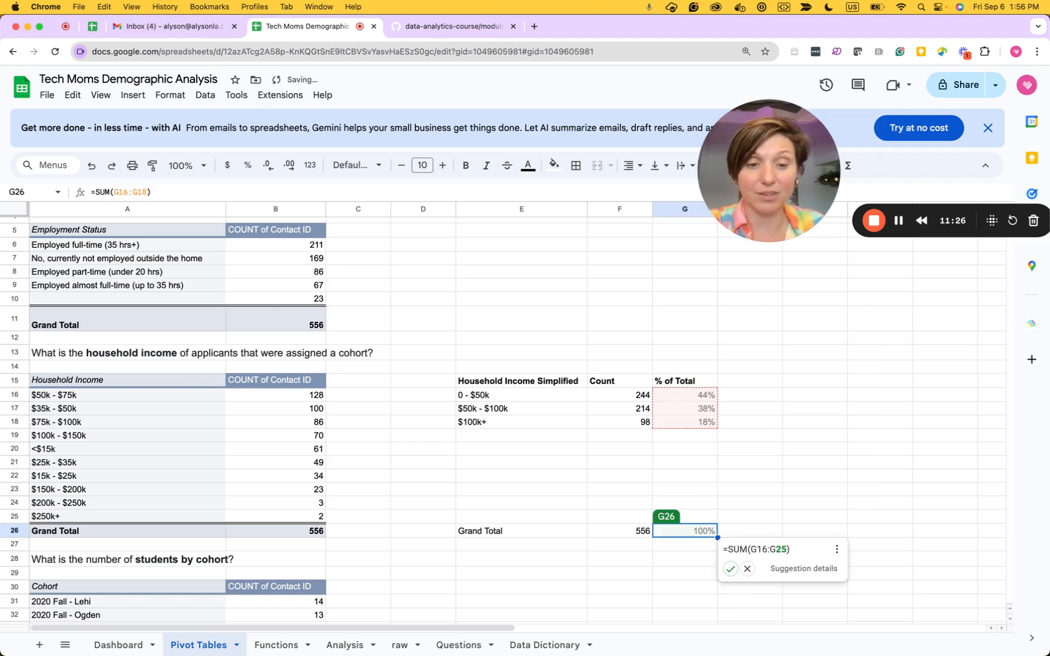
{"action": "left_click", "coordinate": [817, 455]}
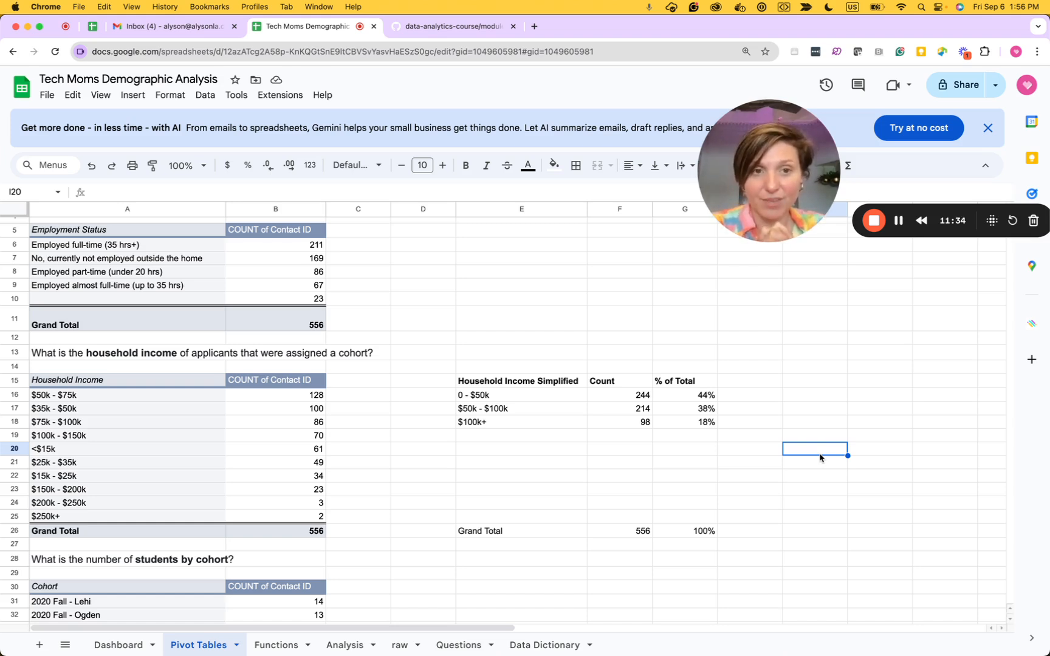
Insert a blank chart on the Dashboard sheet and open it for editing
{"action": "left_click", "coordinate": [124, 647]}
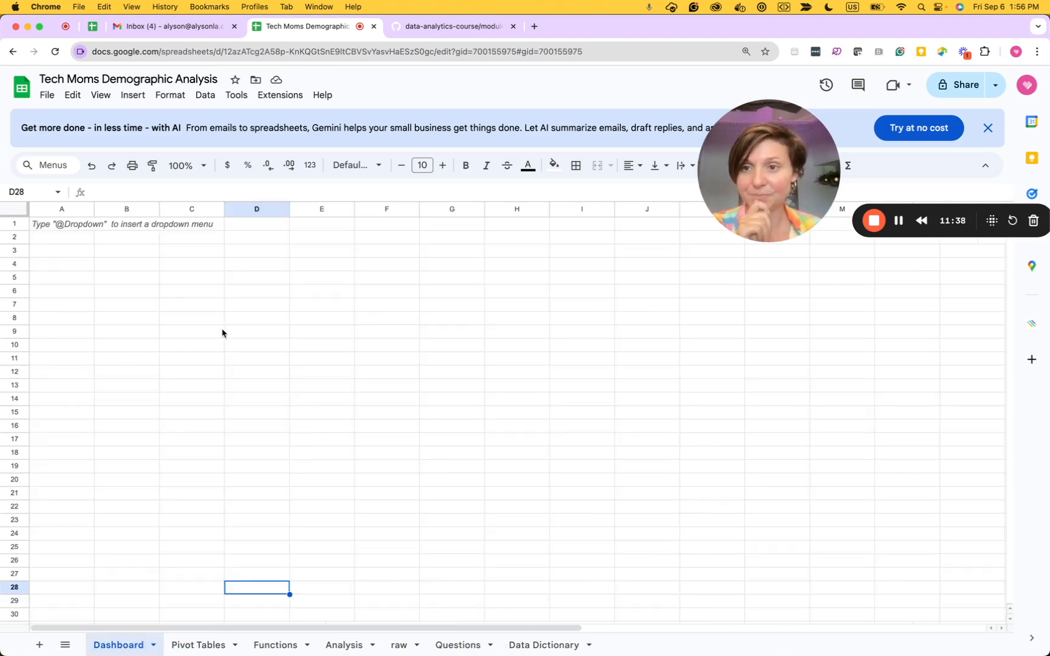
{"action": "left_click", "coordinate": [134, 97]}
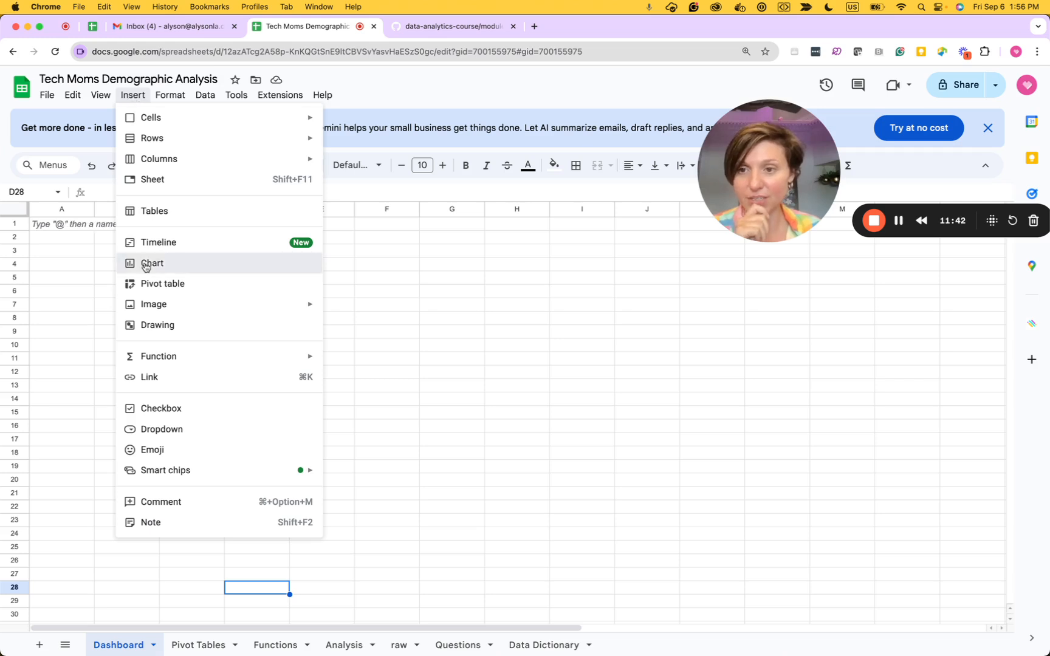
{"action": "left_click", "coordinate": [171, 267]}
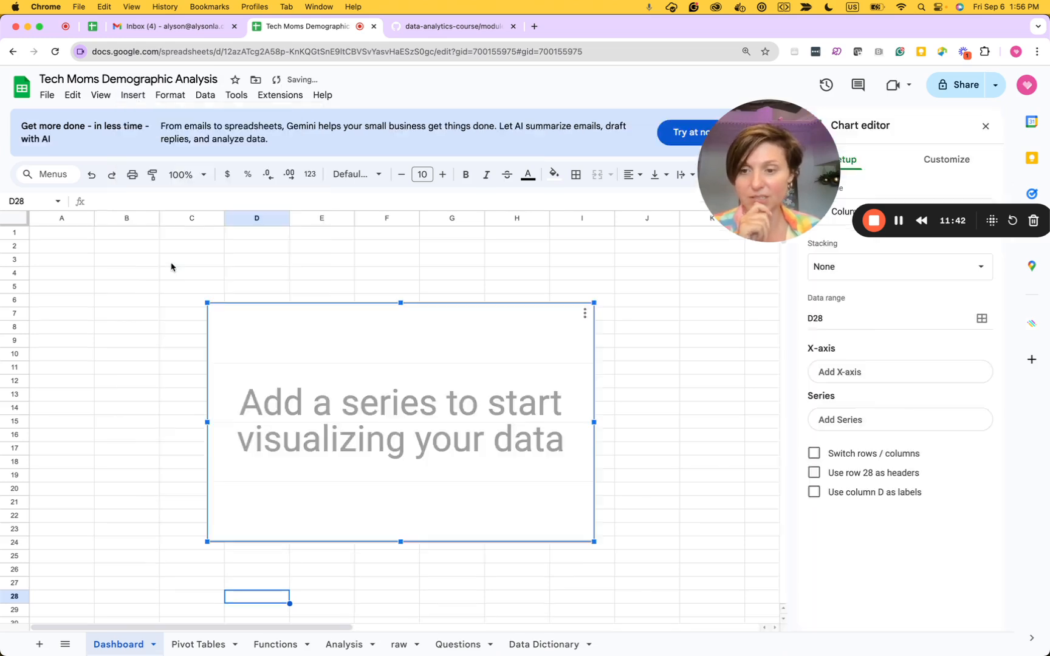
{"action": "left_click", "coordinate": [171, 265]}
{"action": "left_click", "coordinate": [368, 337]}
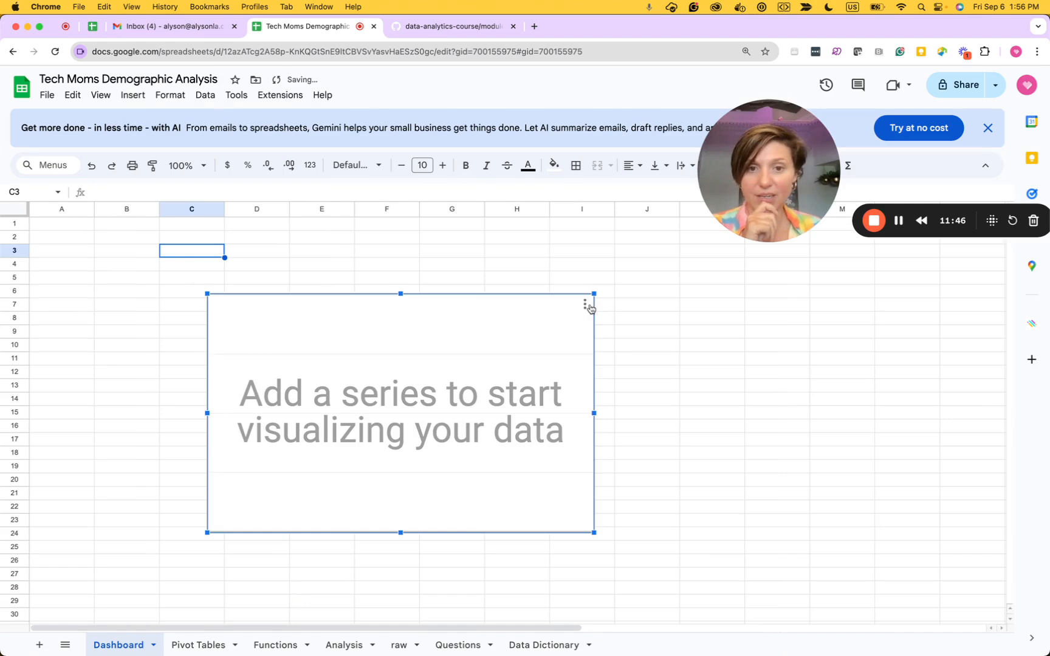
{"action": "left_click", "coordinate": [585, 305]}
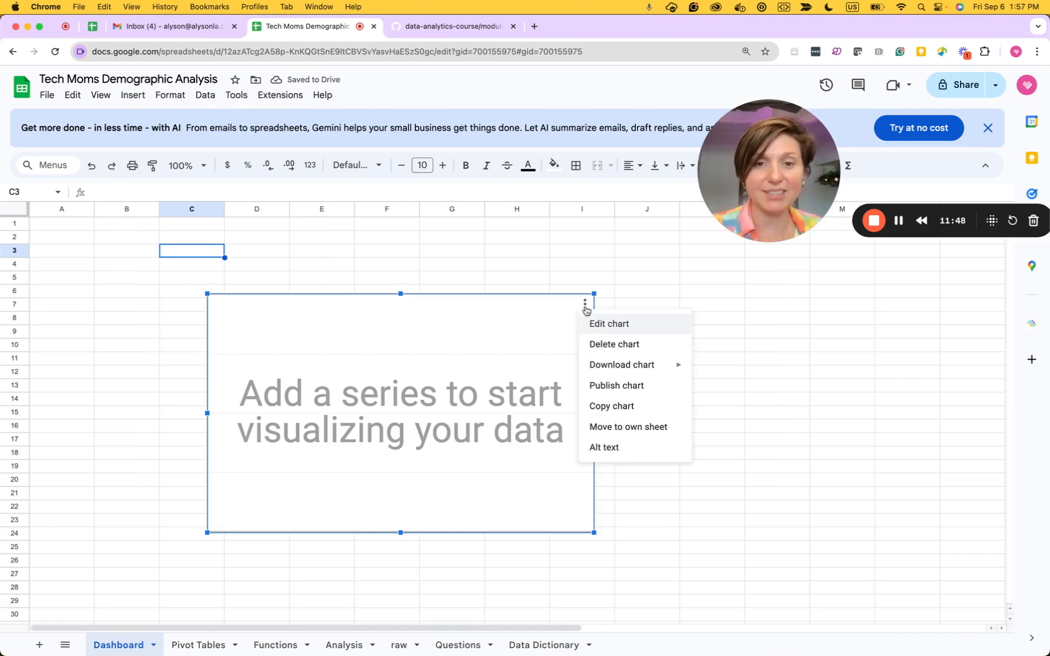
{"action": "left_click", "coordinate": [606, 323]}
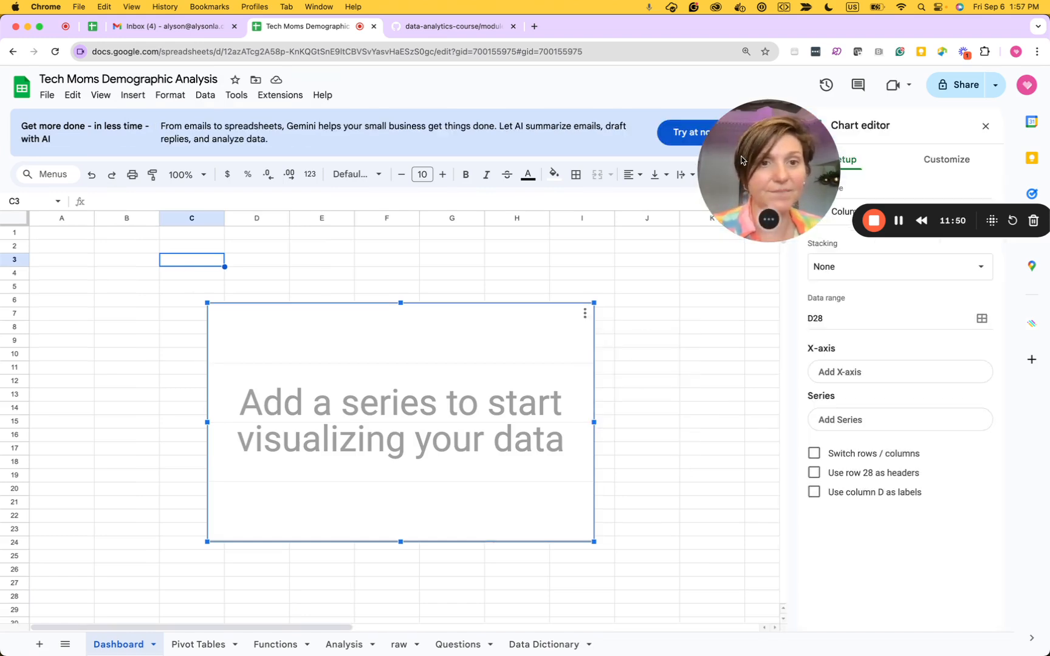
Change the blank chart's type to Scorecard chart
{"action": "left_click_drag", "start_coordinate": [741, 160], "coordinate": [112, 120]}
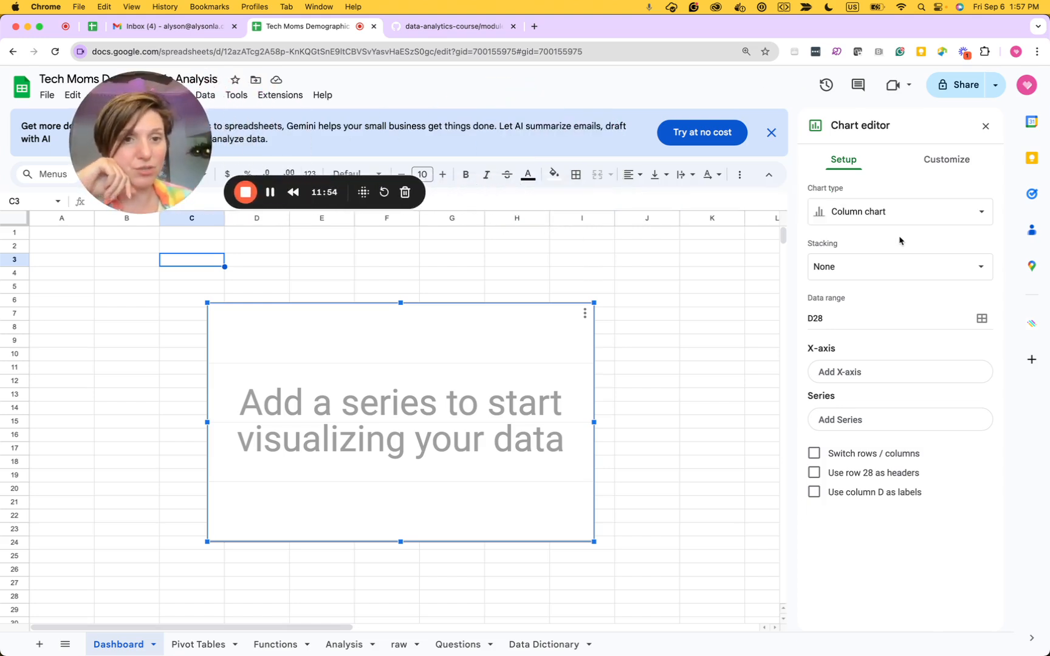
{"action": "left_click", "coordinate": [922, 221]}
{"action": "scroll", "coordinate": [881, 418], "scroll_direction": "down", "scroll_amount": 5}
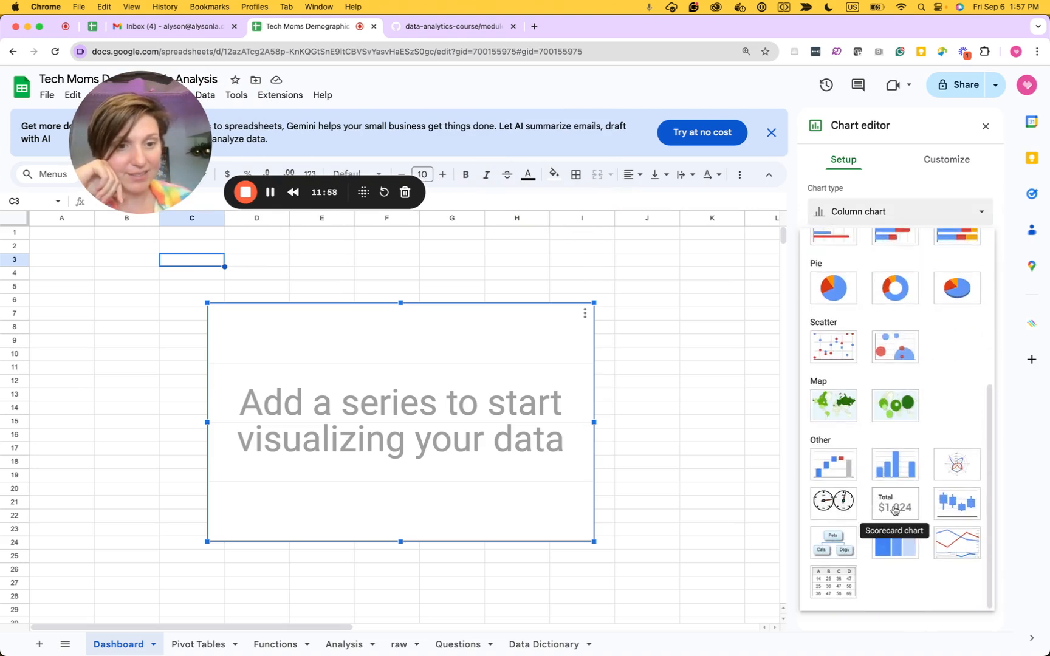
{"action": "left_click", "coordinate": [894, 509]}
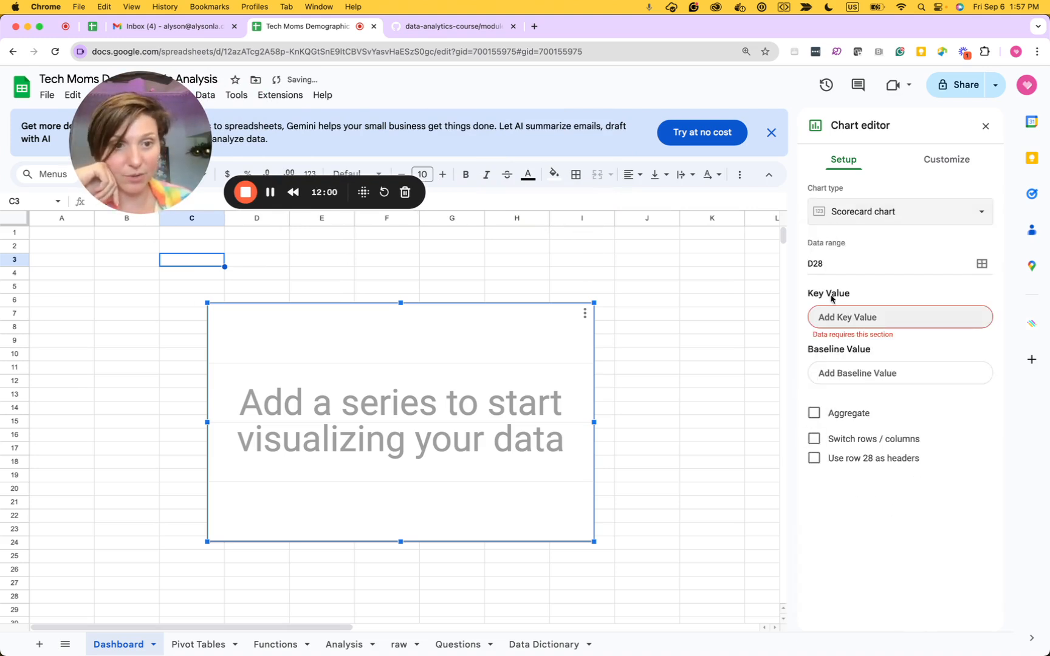
Set the scorecard's key value to 'Pivot Tables'!G16, the % of Total for the 0 - $50k range
{"action": "left_click", "coordinate": [831, 320]}
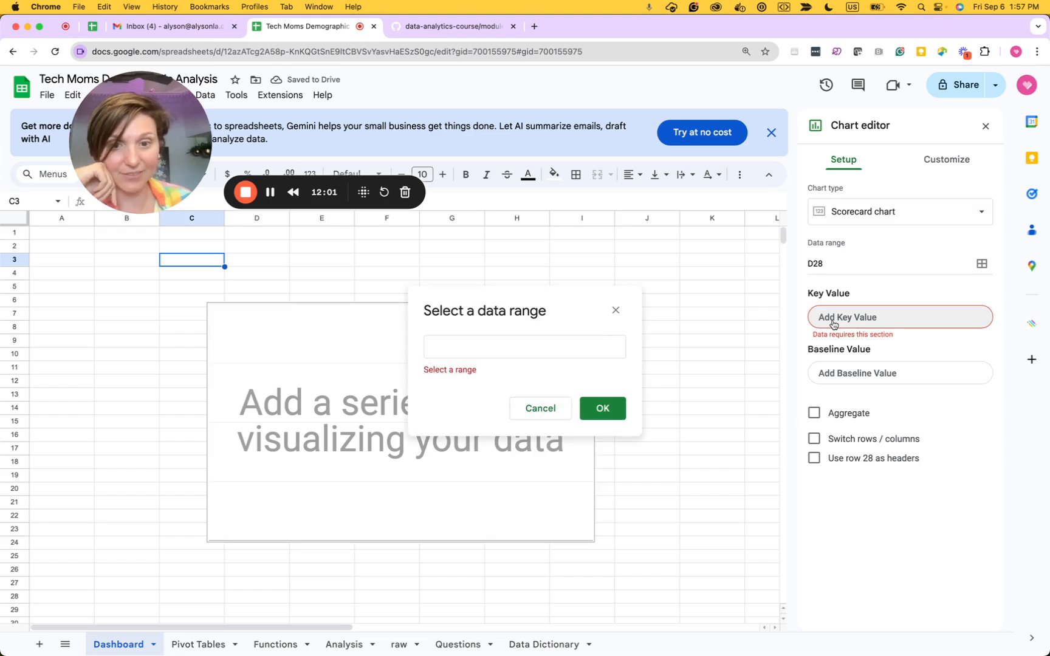
{"action": "left_click", "coordinate": [460, 347]}
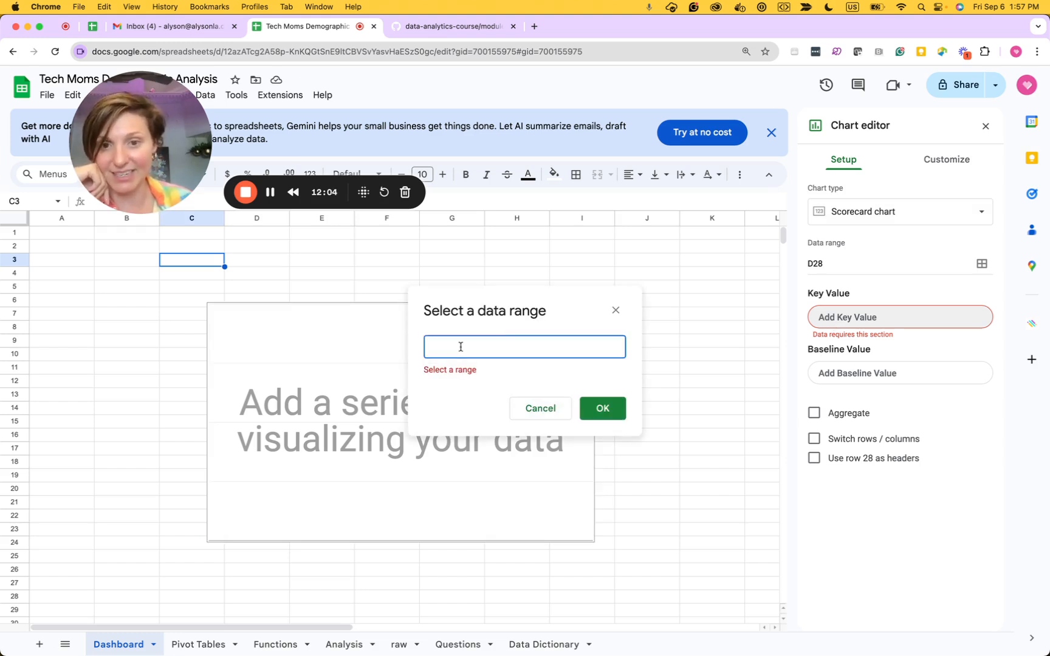
{"action": "left_click", "coordinate": [210, 647]}
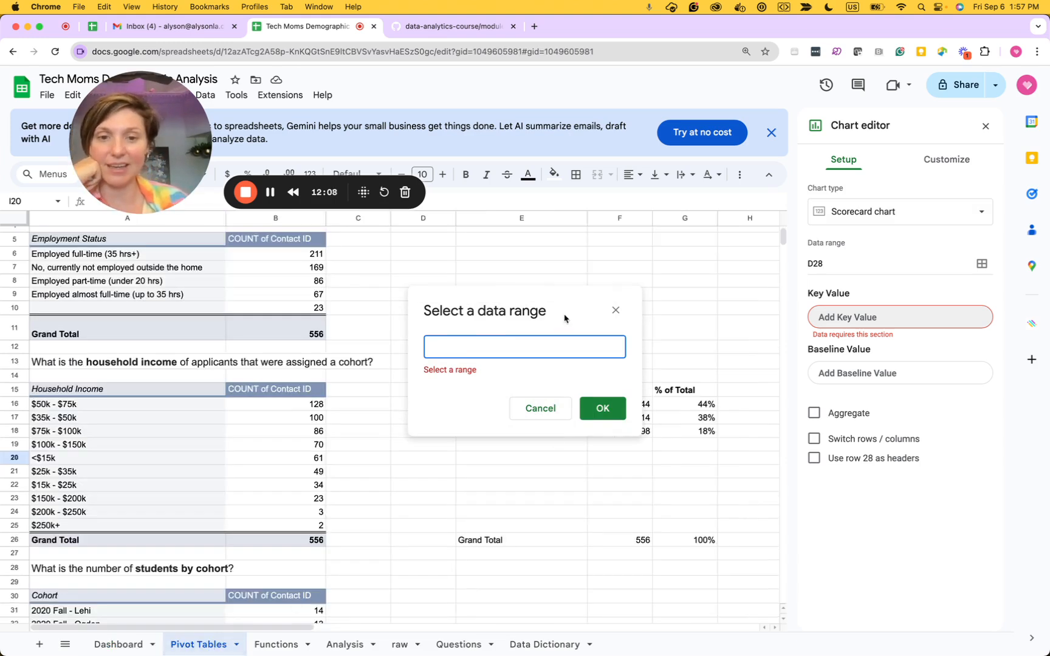
{"action": "left_click_drag", "start_coordinate": [563, 319], "coordinate": [340, 328]}
{"action": "left_click", "coordinate": [676, 411]}
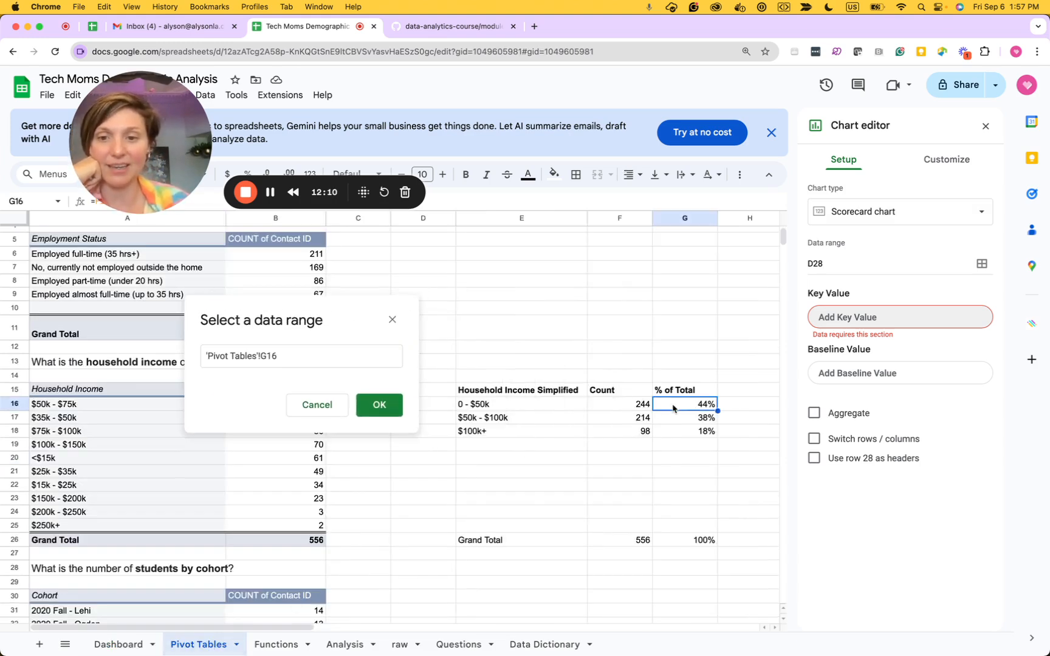
{"action": "left_click", "coordinate": [380, 405]}
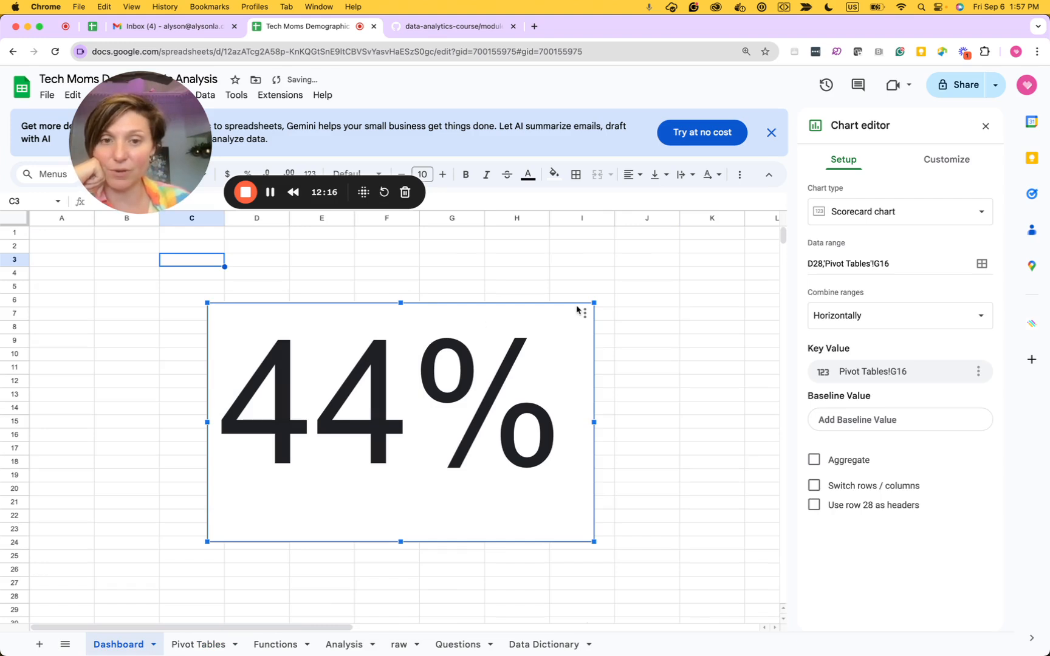
Shrink the scorecard and place it over columns H to K, about rows 4 to 13, and consult the annual report's Student Demographics figures
{"action": "left_click_drag", "start_coordinate": [593, 302], "coordinate": [420, 410]}
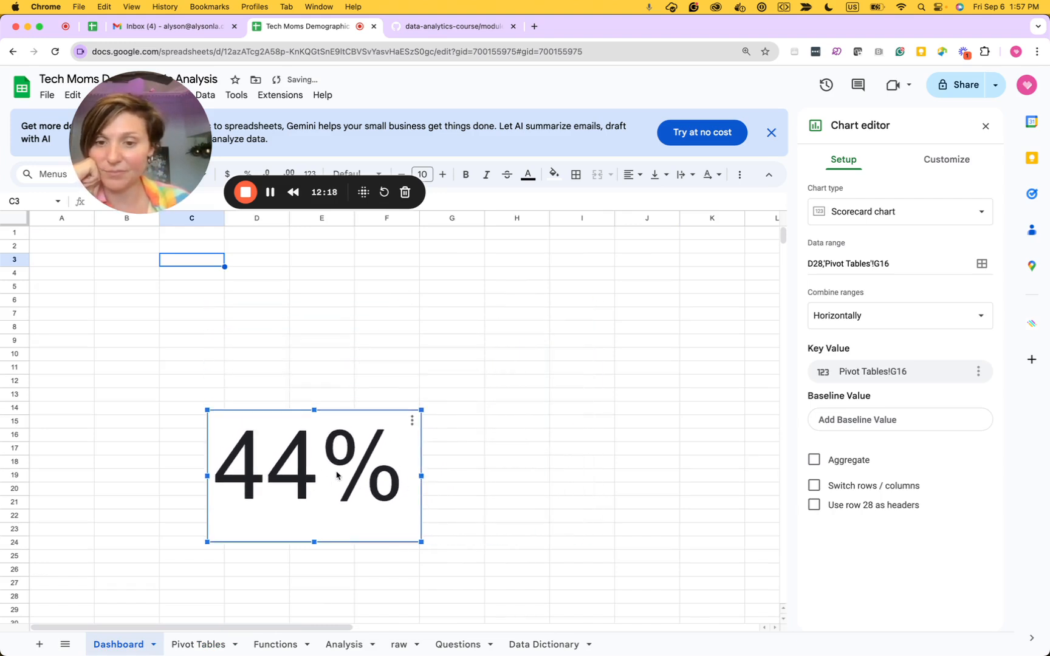
{"action": "left_click_drag", "start_coordinate": [350, 438], "coordinate": [656, 291]}
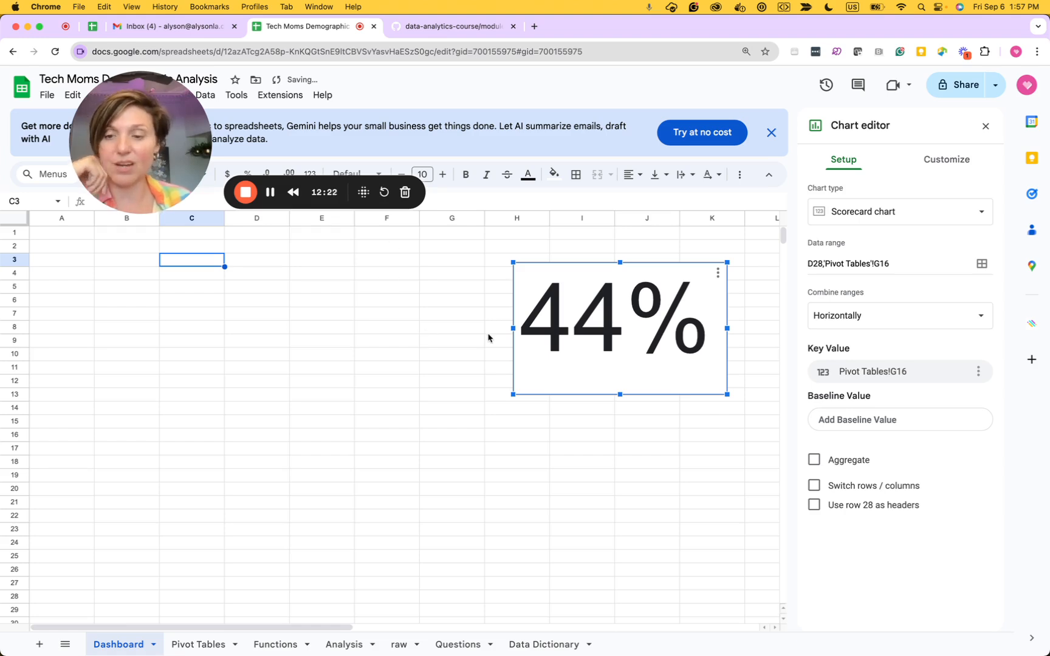
{"action": "left_click", "coordinate": [447, 26]}
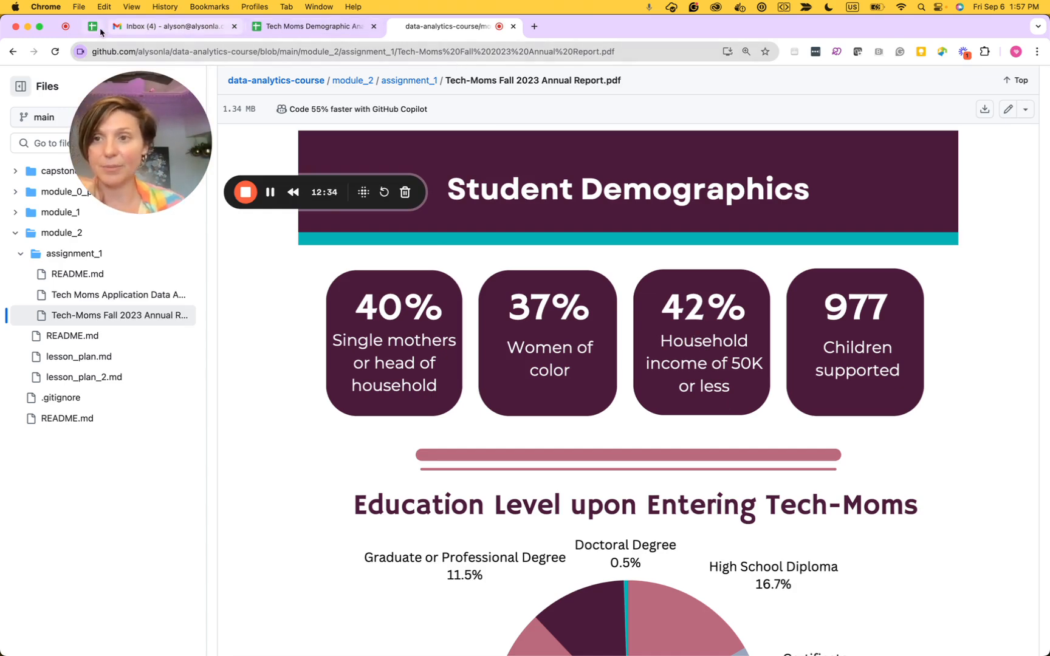
{"action": "left_click", "coordinate": [295, 30]}
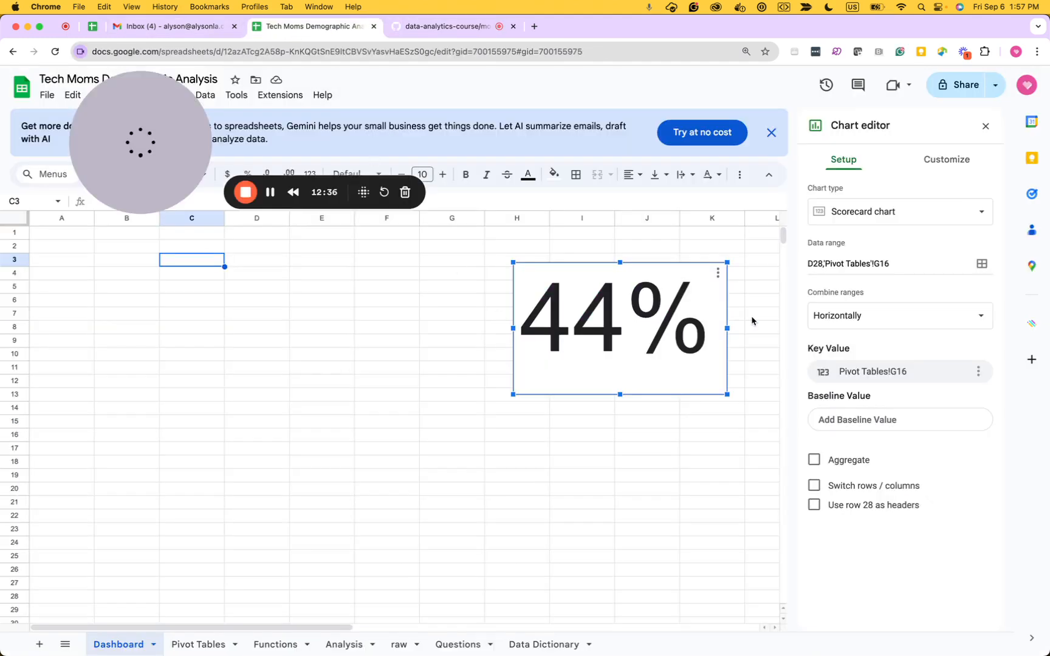
Give the scorecard the chart title "% of HH income < $50k"
{"action": "left_click", "coordinate": [718, 272]}
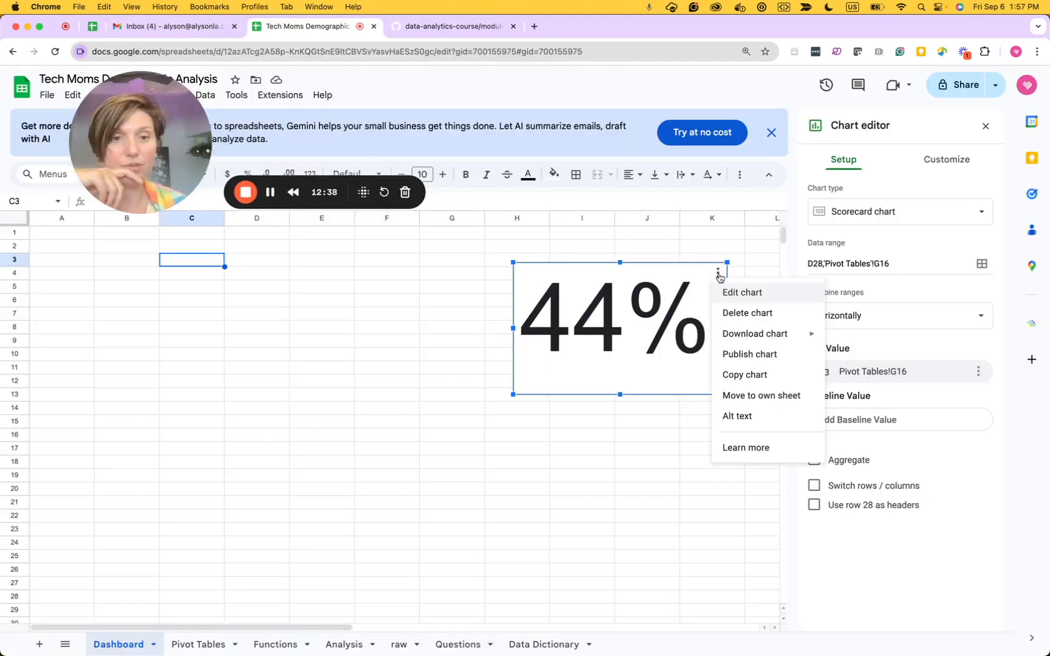
{"action": "left_click", "coordinate": [737, 292]}
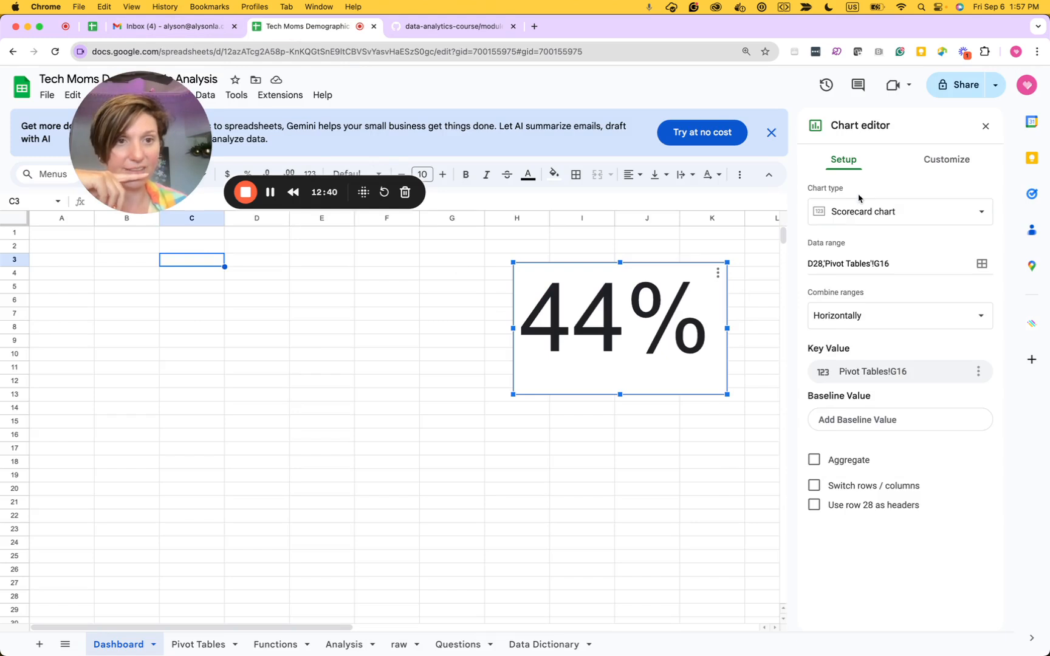
{"action": "left_click", "coordinate": [951, 160]}
{"action": "left_click", "coordinate": [818, 192]}
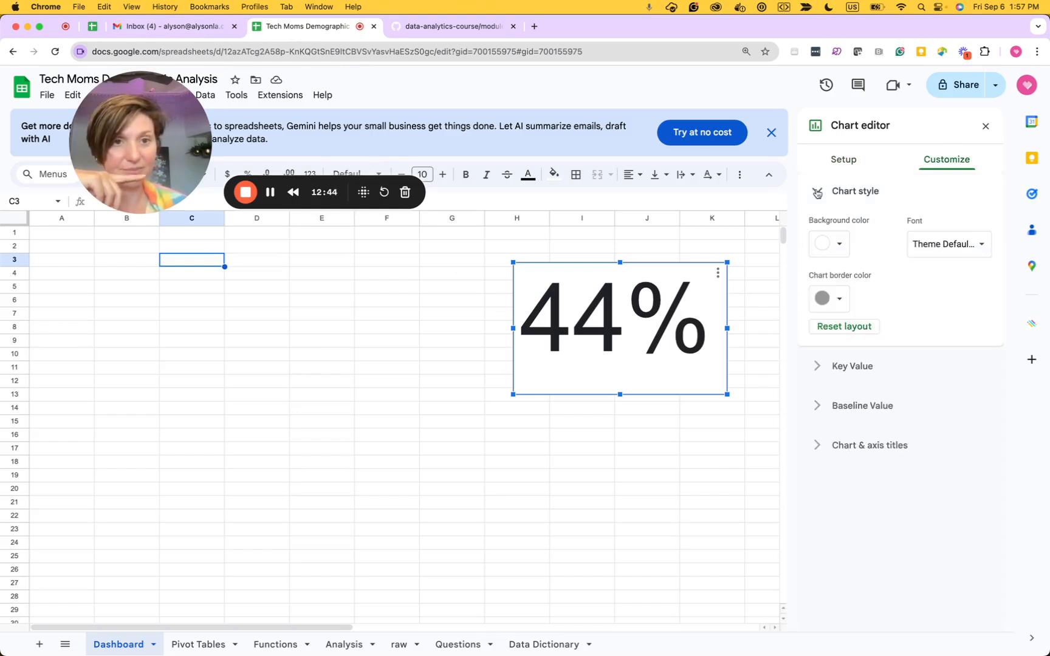
{"action": "left_click", "coordinate": [817, 366]}
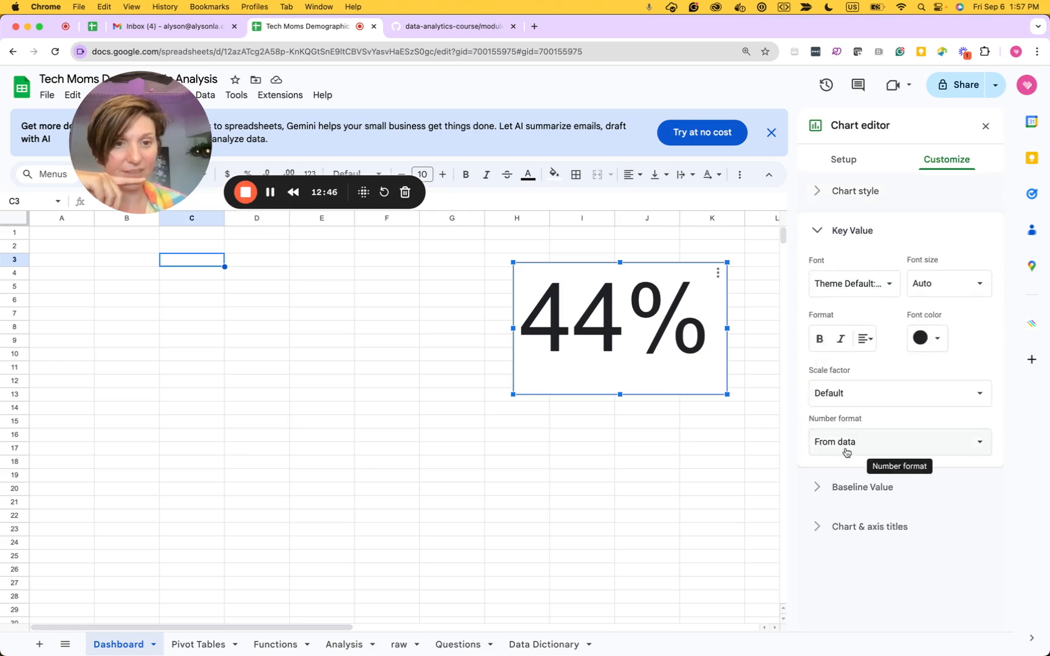
{"action": "left_click", "coordinate": [818, 513]}
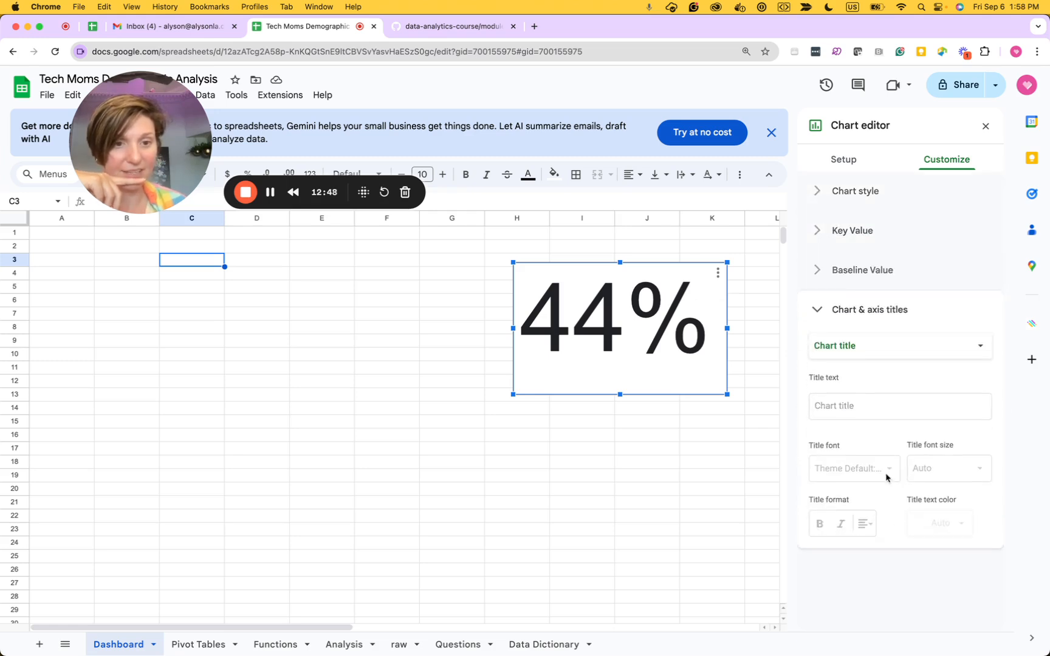
{"action": "left_click", "coordinate": [864, 407]}
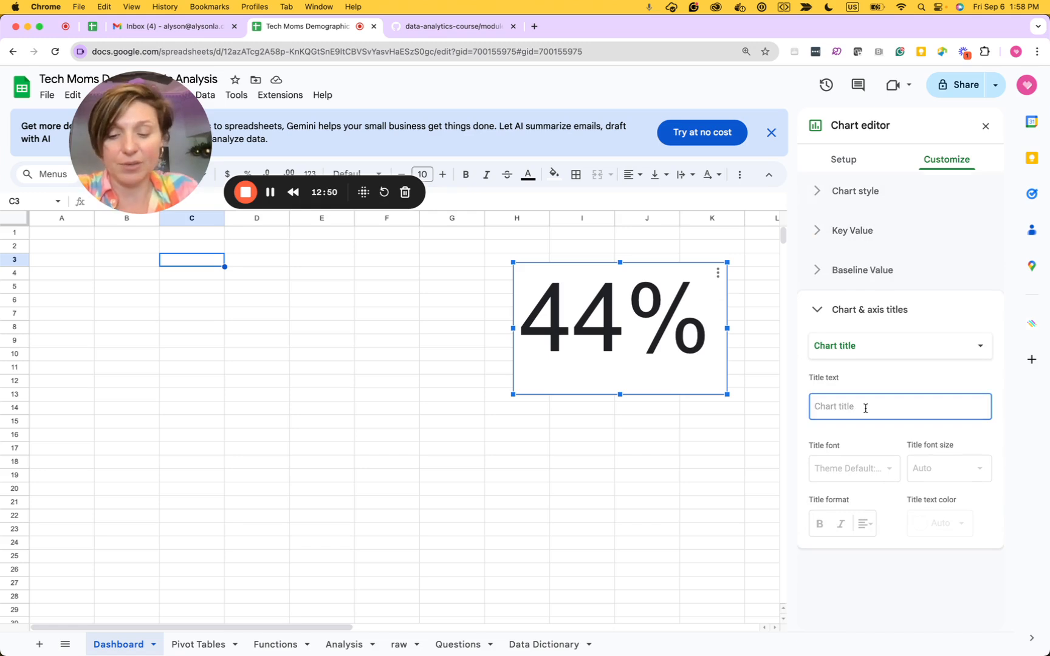
{"action": "type", "text": "% of"}
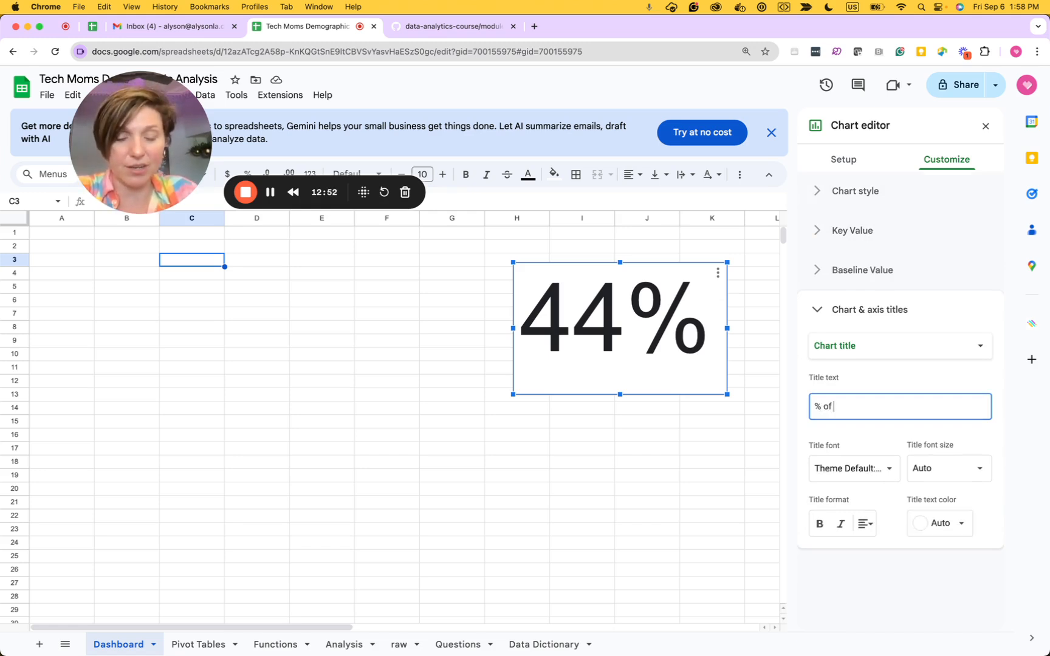
{"action": "type", "text": " Studne"}
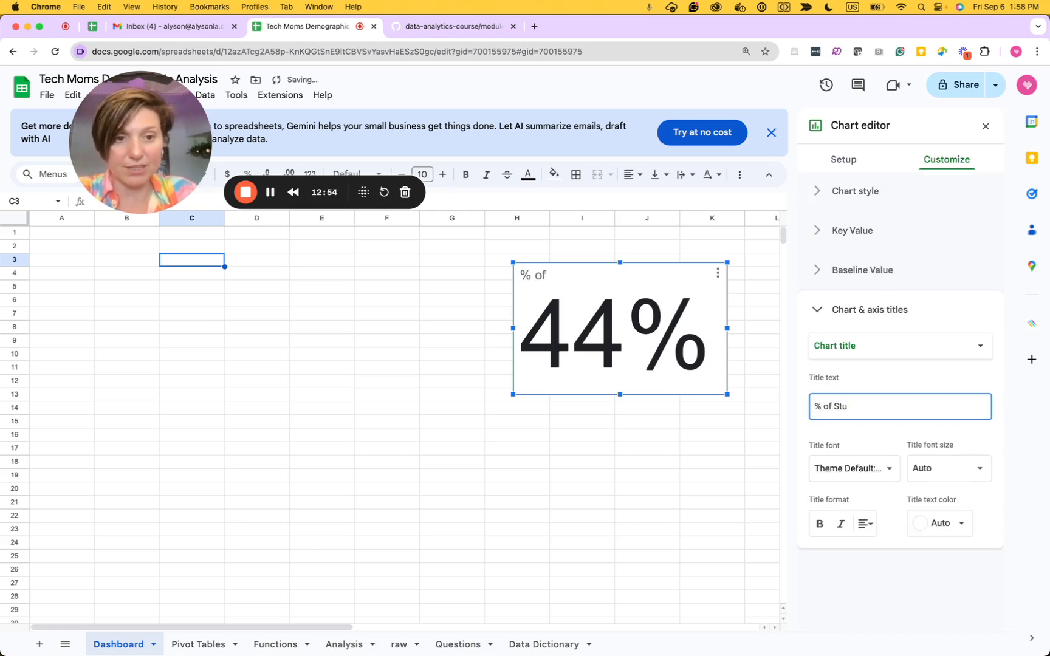
{"action": "key", "text": "BackSpace"}
{"action": "key", "text": "BackSpace"}
{"action": "type", "text": "en"}
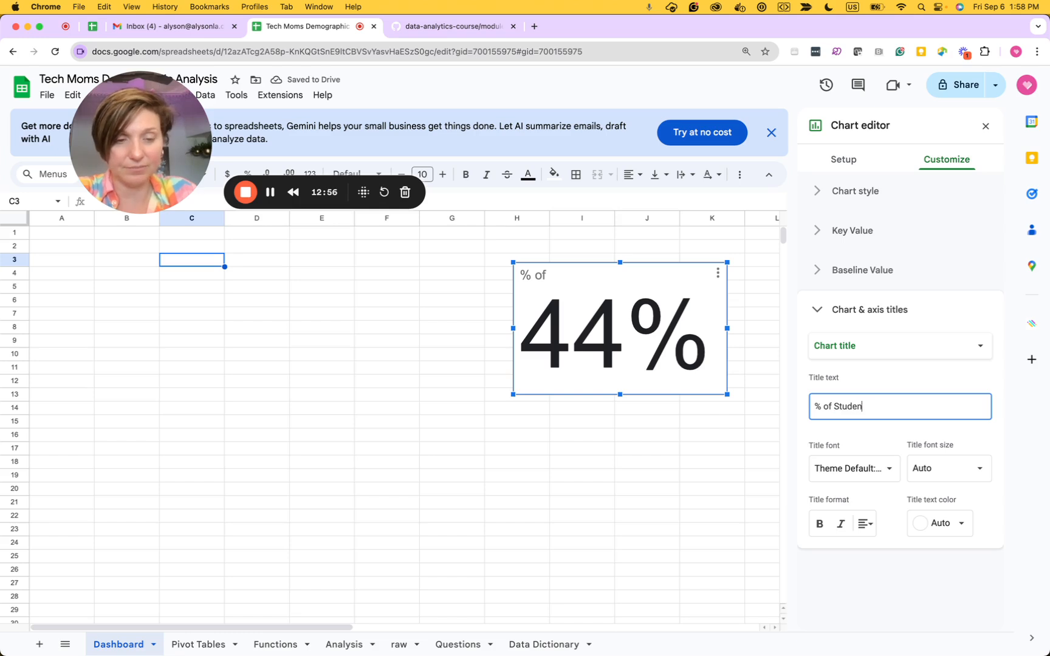
{"action": "key", "text": "BackSpace"}
{"action": "key", "text": "BackSpace"}
{"action": "key", "text": "BackSpace"}
{"action": "key", "text": "BackSpace"}
{"action": "key", "text": "BackSpace"}
{"action": "type", "text": "H"}
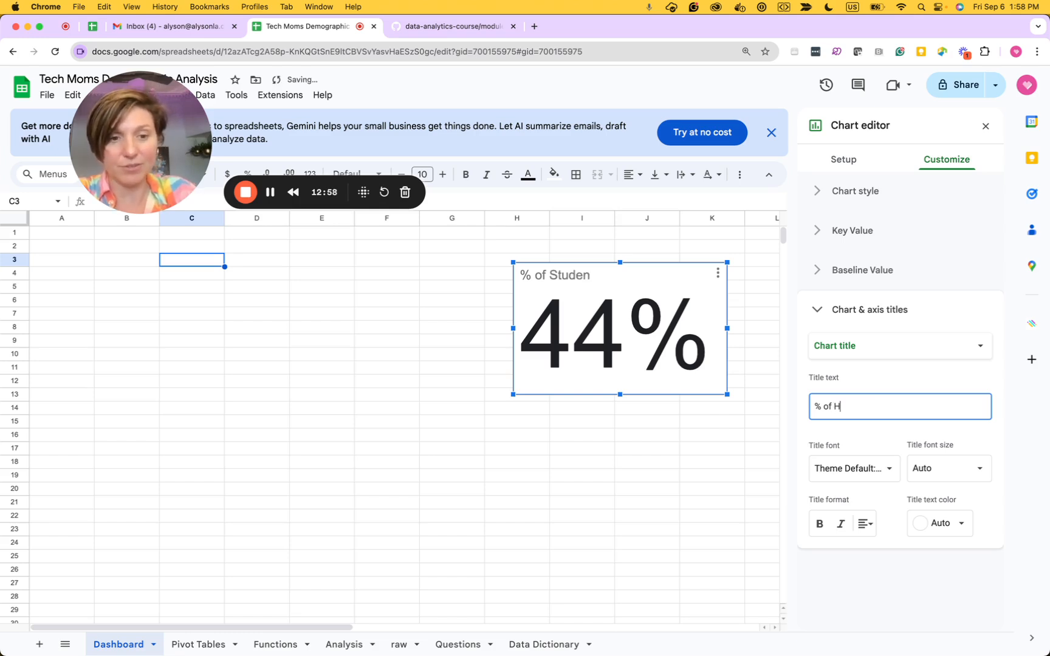
{"action": "type", "text": "H income "}
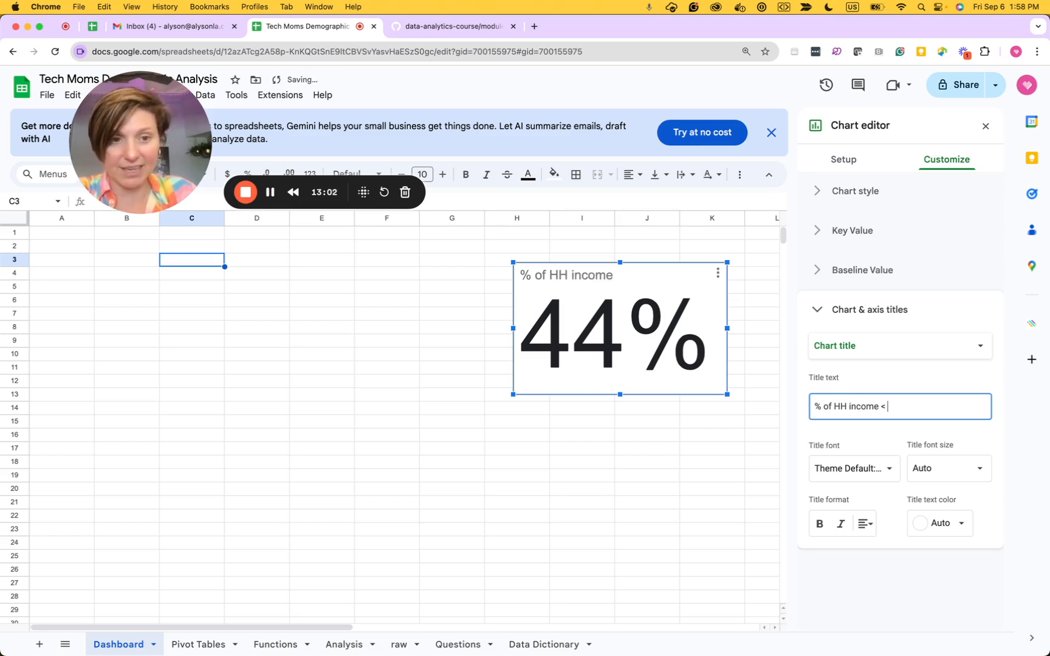
{"action": "type", "text": "< $5"}
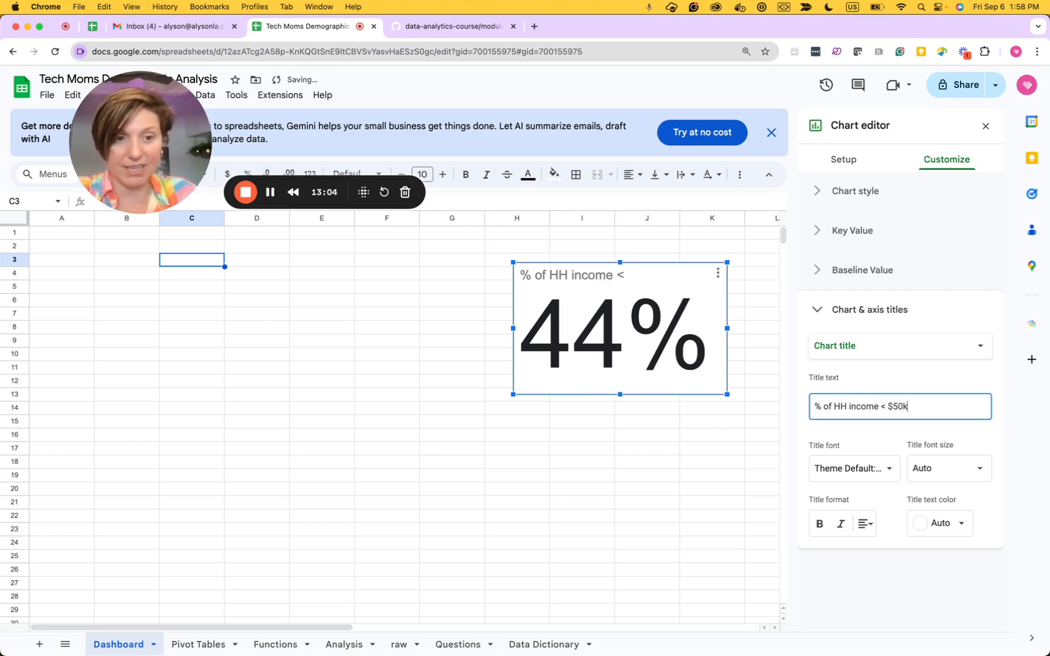
{"action": "type", "text": "0k"}
{"action": "left_click", "coordinate": [694, 478]}
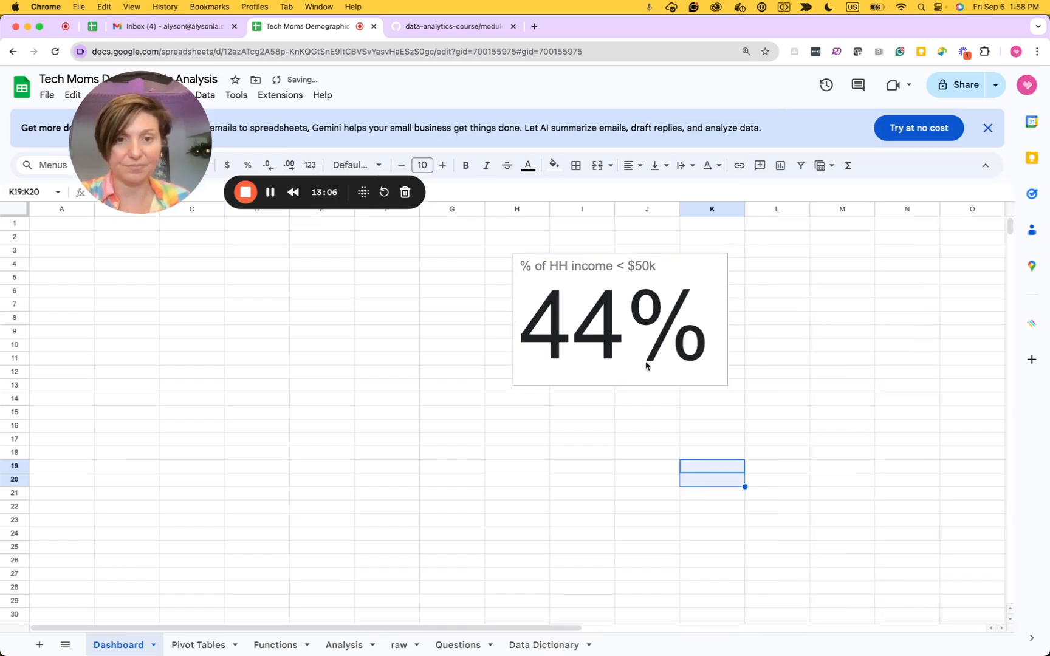
{"action": "left_click", "coordinate": [642, 360]}
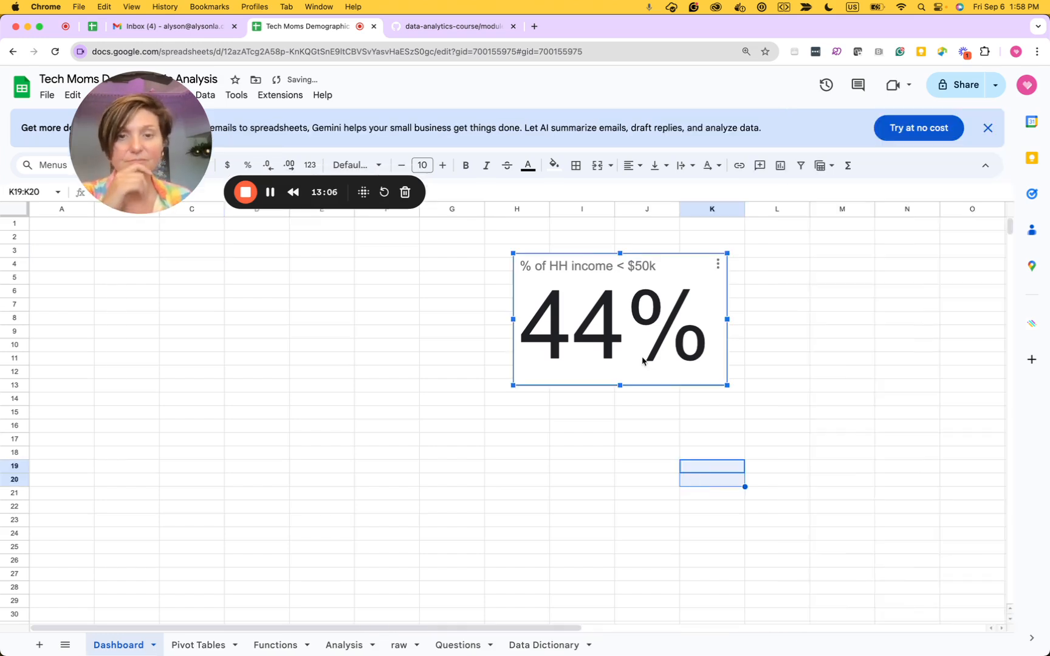
Review the scorecard's customization options and set the baseline value's font size to 30
{"action": "double_click", "coordinate": [609, 336]}
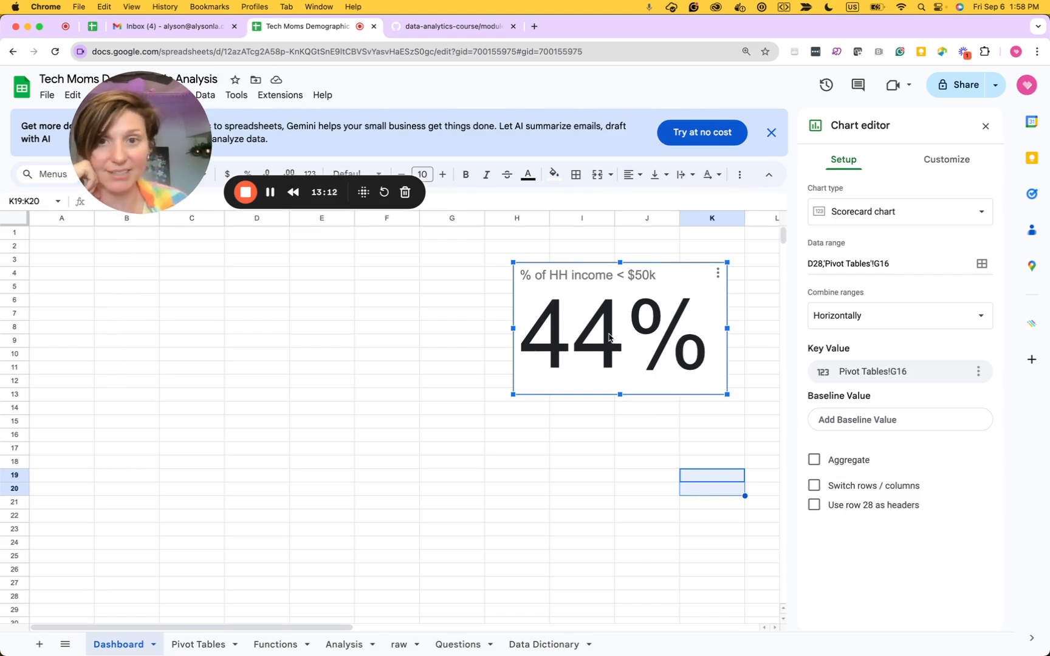
{"action": "left_click", "coordinate": [939, 156]}
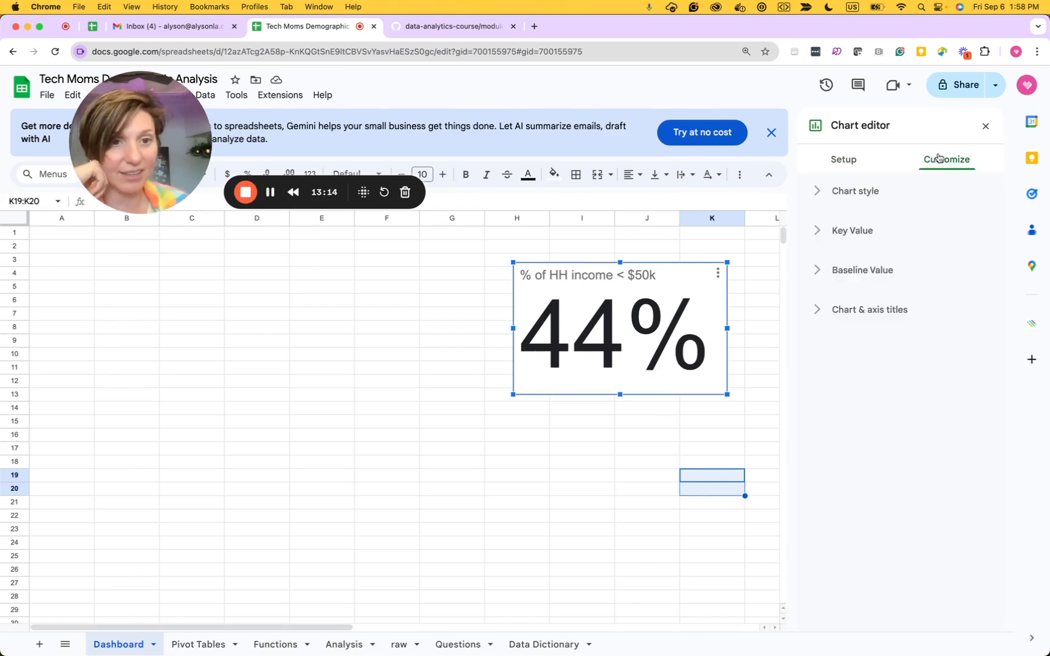
{"action": "left_click", "coordinate": [819, 193]}
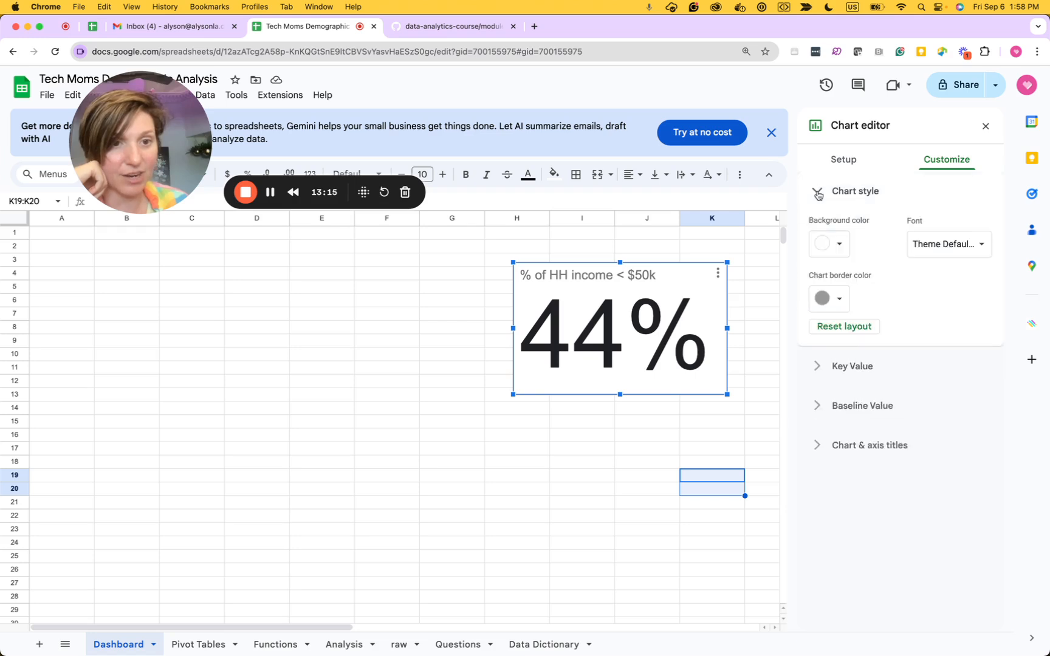
{"action": "left_click", "coordinate": [825, 367]}
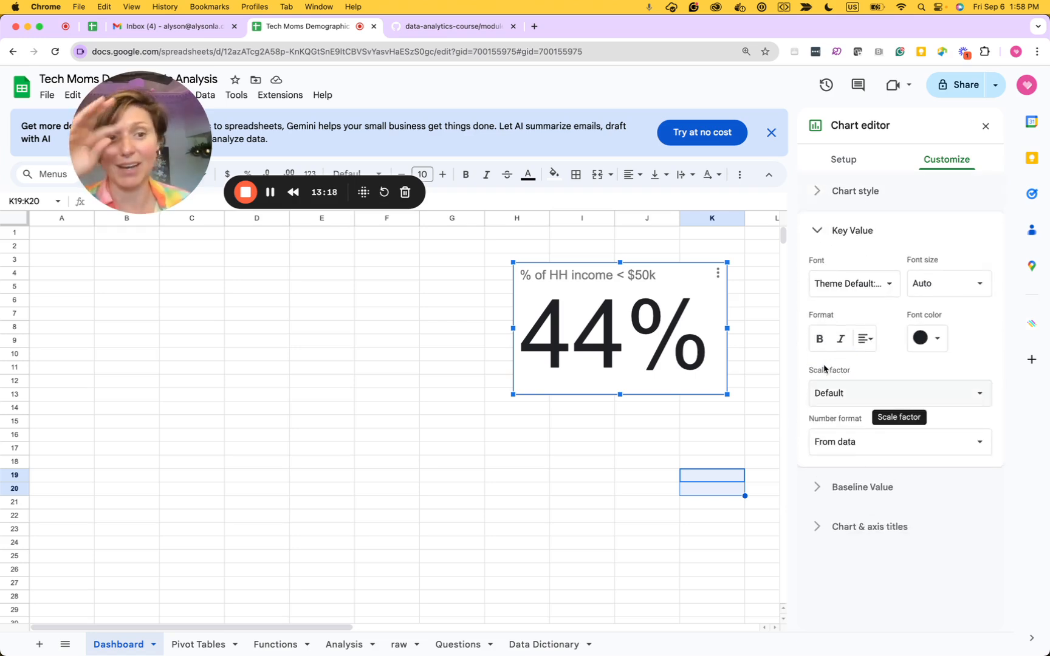
{"action": "left_click", "coordinate": [822, 486]}
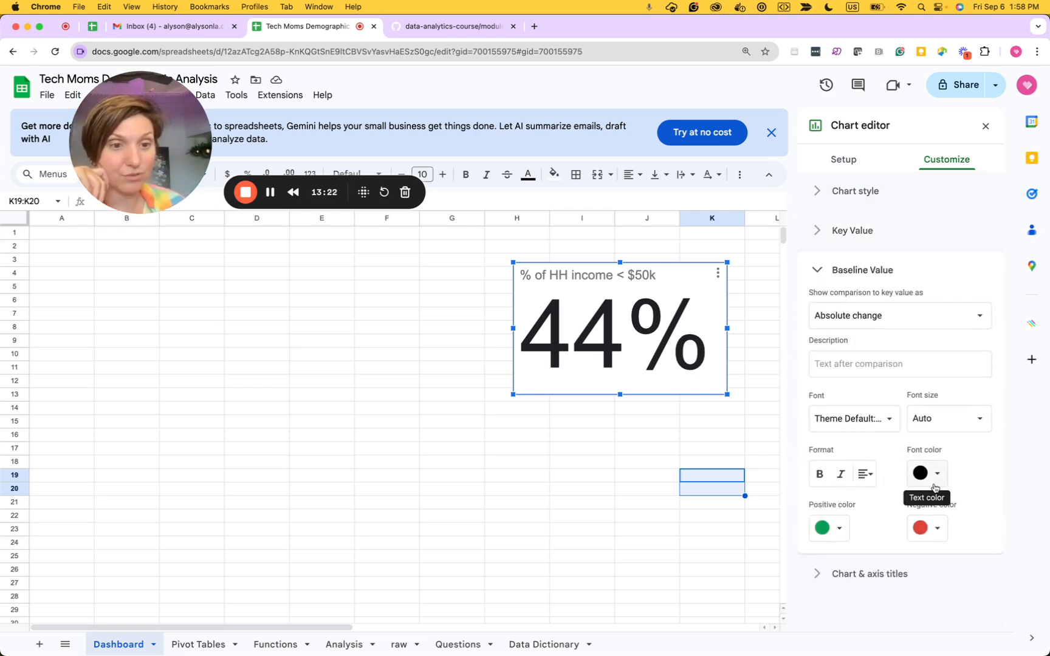
{"action": "left_click", "coordinate": [985, 420]}
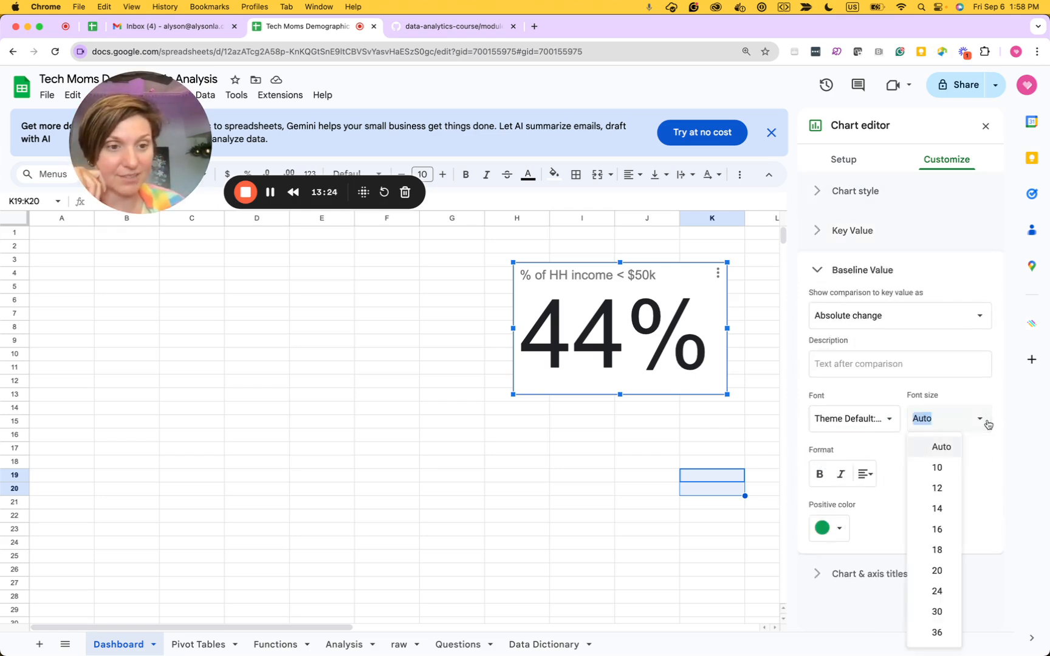
{"action": "left_click", "coordinate": [929, 611]}
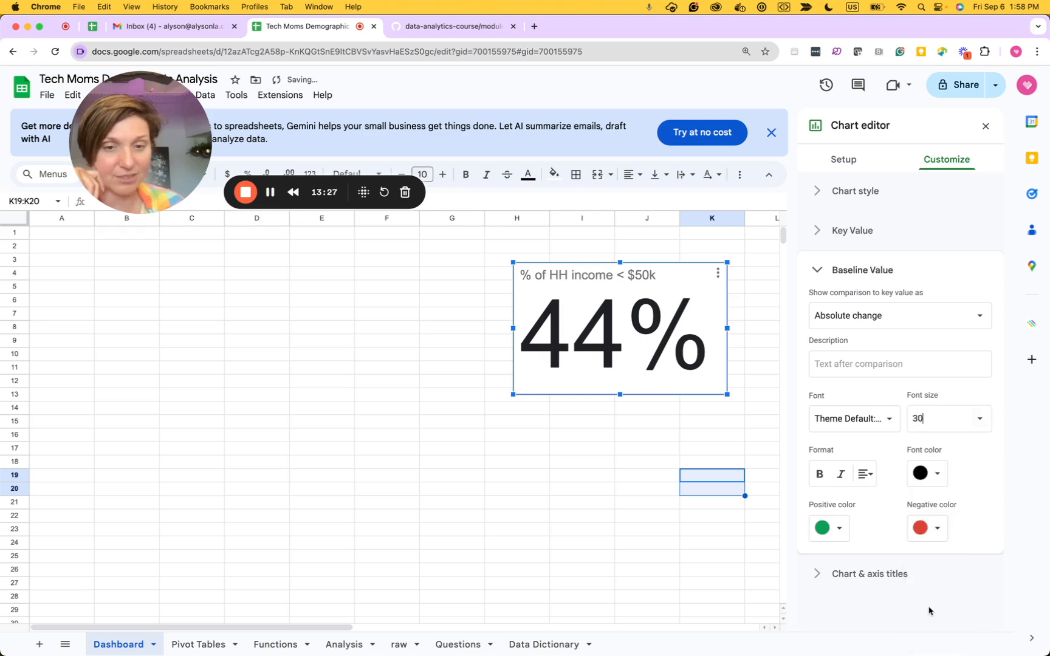
{"action": "left_click", "coordinate": [976, 419]}
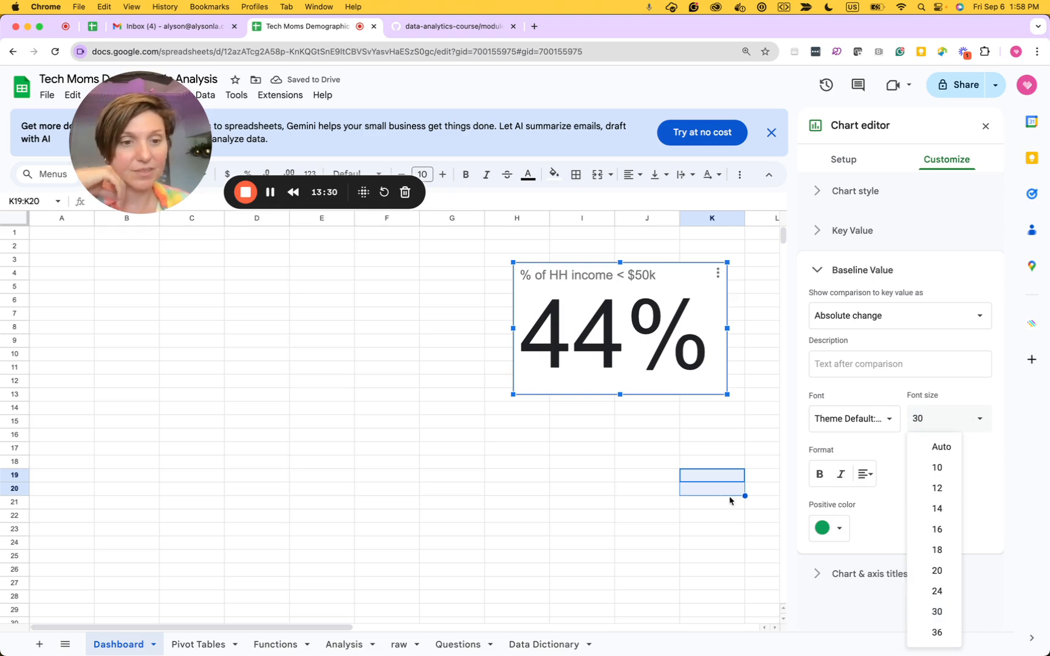
{"action": "left_click", "coordinate": [718, 526]}
Shorten the scorecard's title text to "% of HH income $50k" and set the title font size to 20
{"action": "double_click", "coordinate": [683, 338]}
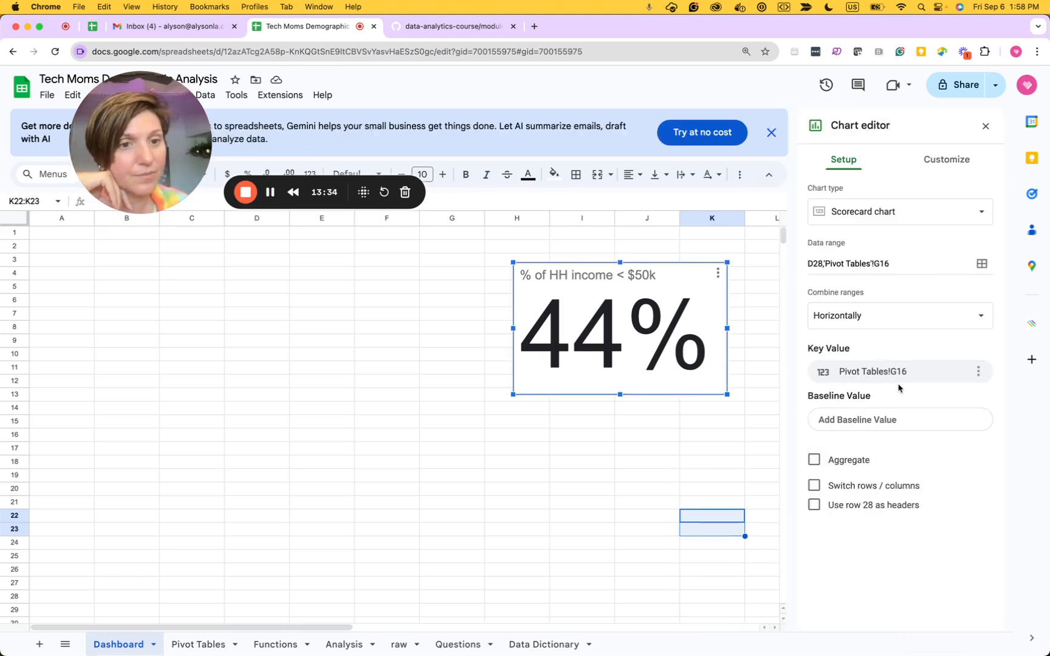
{"action": "left_click", "coordinate": [953, 161]}
{"action": "left_click", "coordinate": [813, 311]}
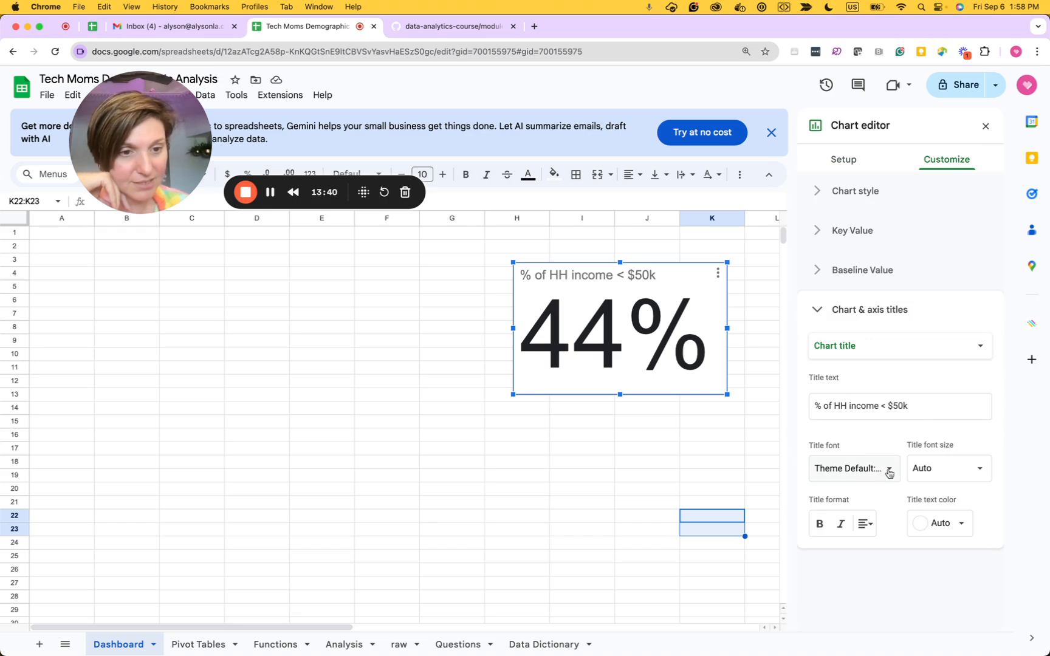
{"action": "left_click", "coordinate": [978, 468]}
{"action": "left_click", "coordinate": [938, 399]}
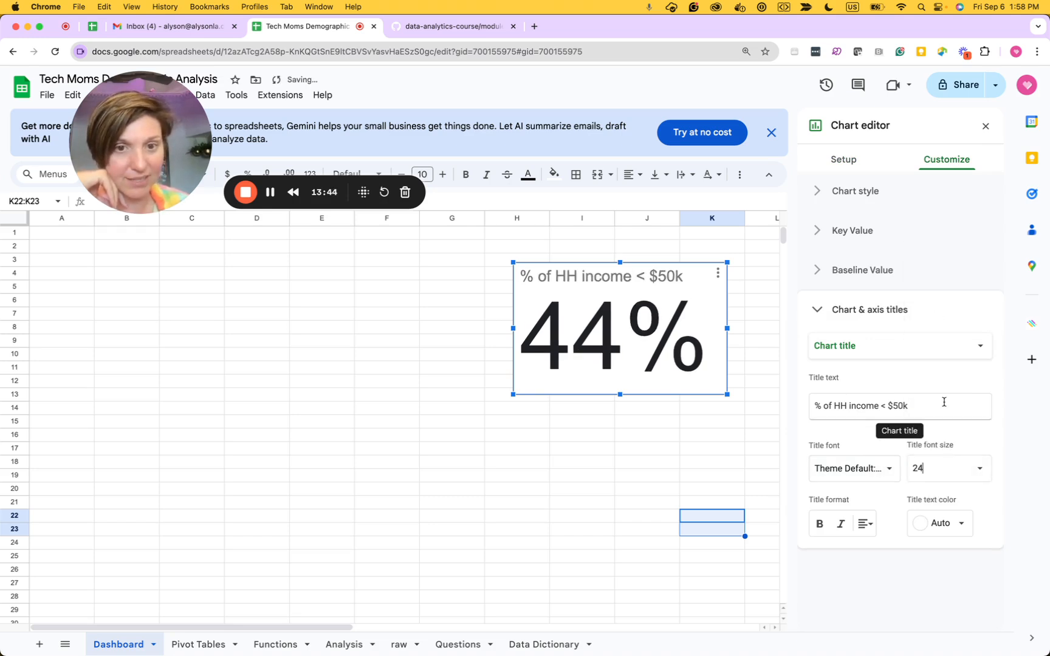
{"action": "left_click", "coordinate": [979, 475]}
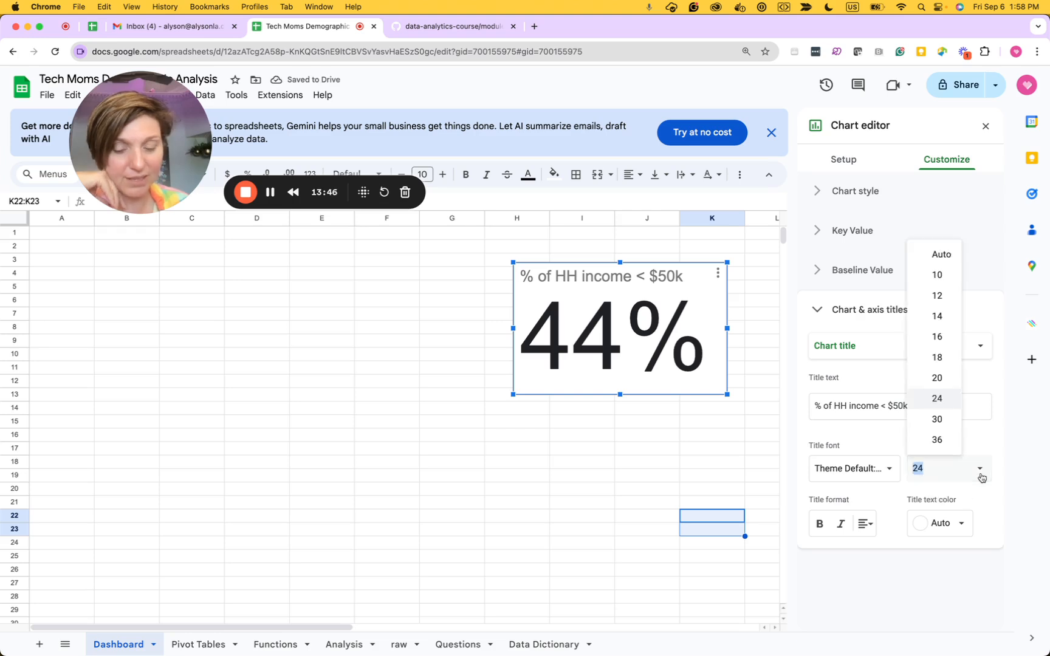
{"action": "left_click", "coordinate": [880, 406]}
{"action": "key", "text": "BackSpace"}
{"action": "key", "text": "BackSpace"}
{"action": "left_click", "coordinate": [938, 379]}
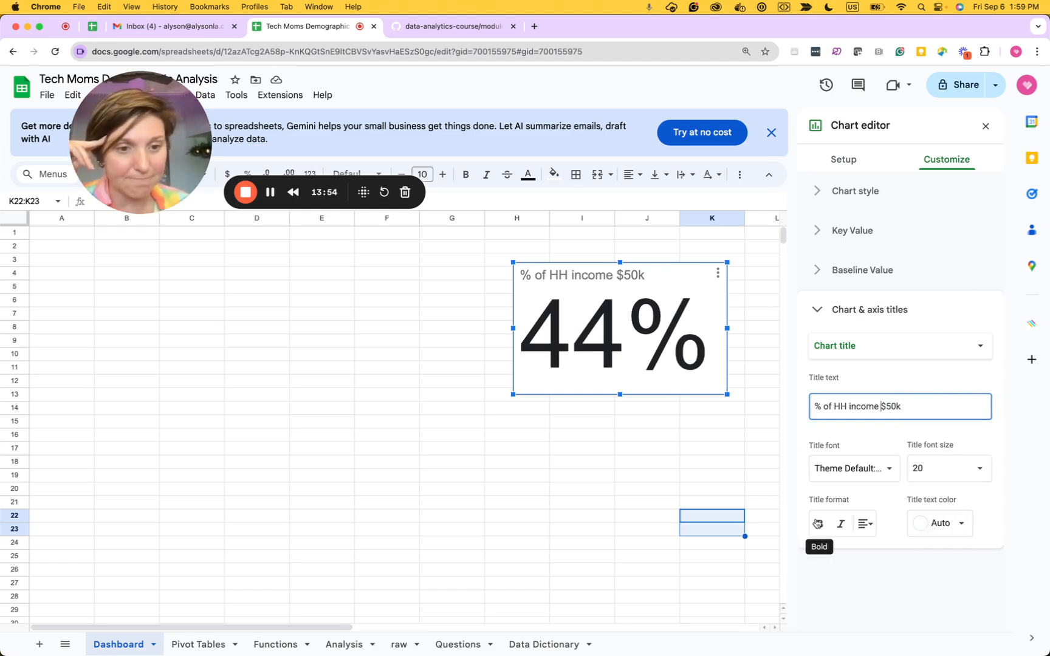
{"action": "left_click", "coordinate": [870, 469]}
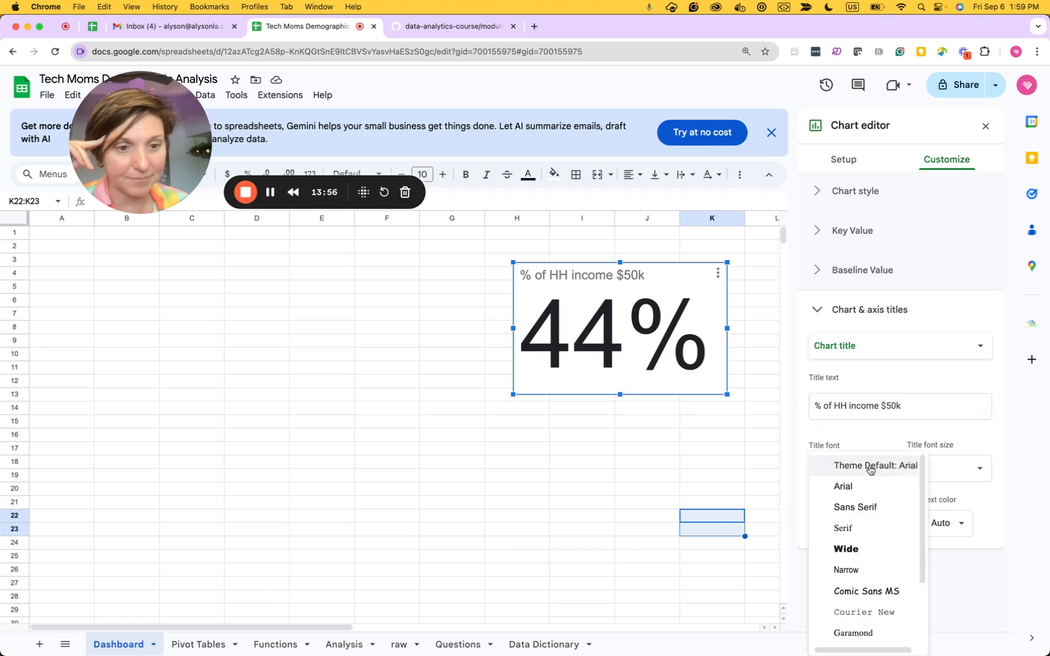
{"action": "left_click", "coordinate": [773, 509]}
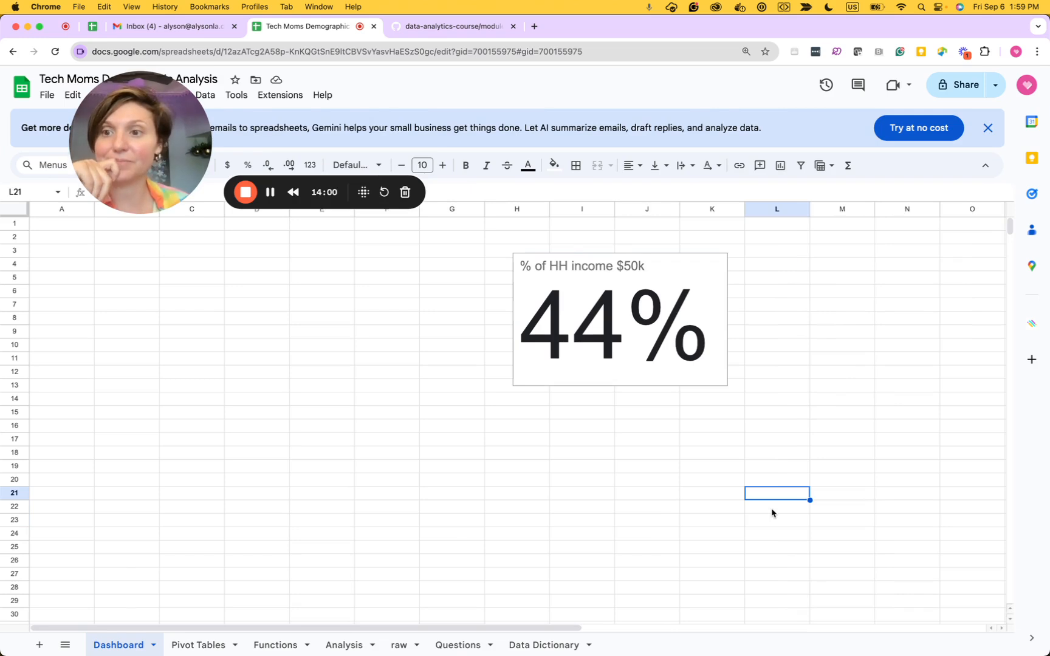
Reopen the scorecard for editing and set its key value font size to 24
{"action": "left_click", "coordinate": [634, 353]}
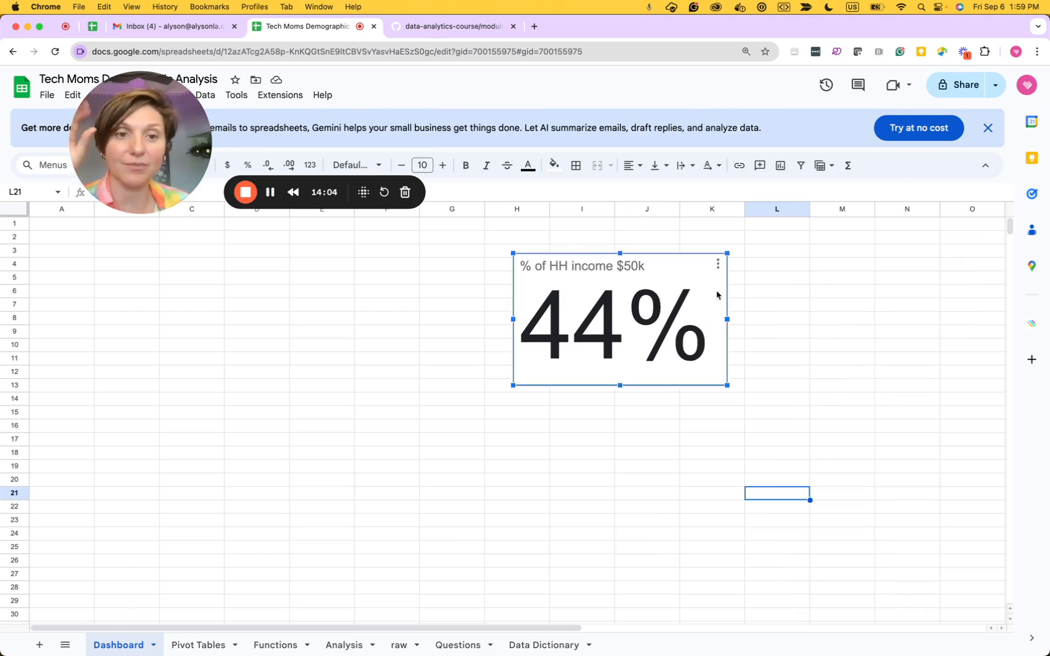
{"action": "left_click", "coordinate": [717, 265]}
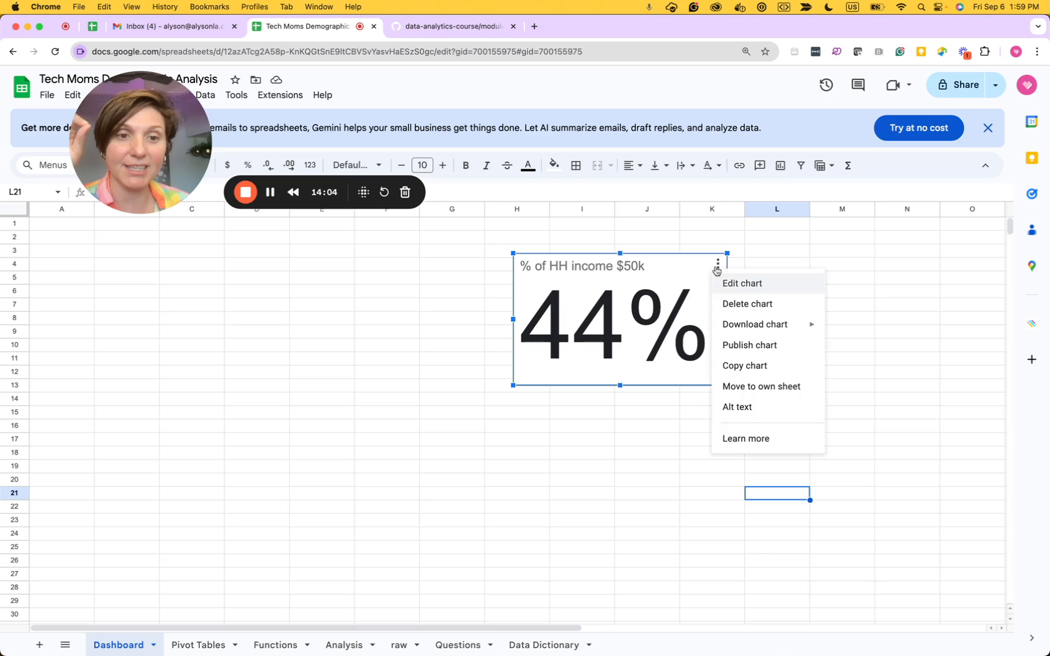
{"action": "left_click", "coordinate": [743, 287]}
{"action": "left_click", "coordinate": [946, 161]}
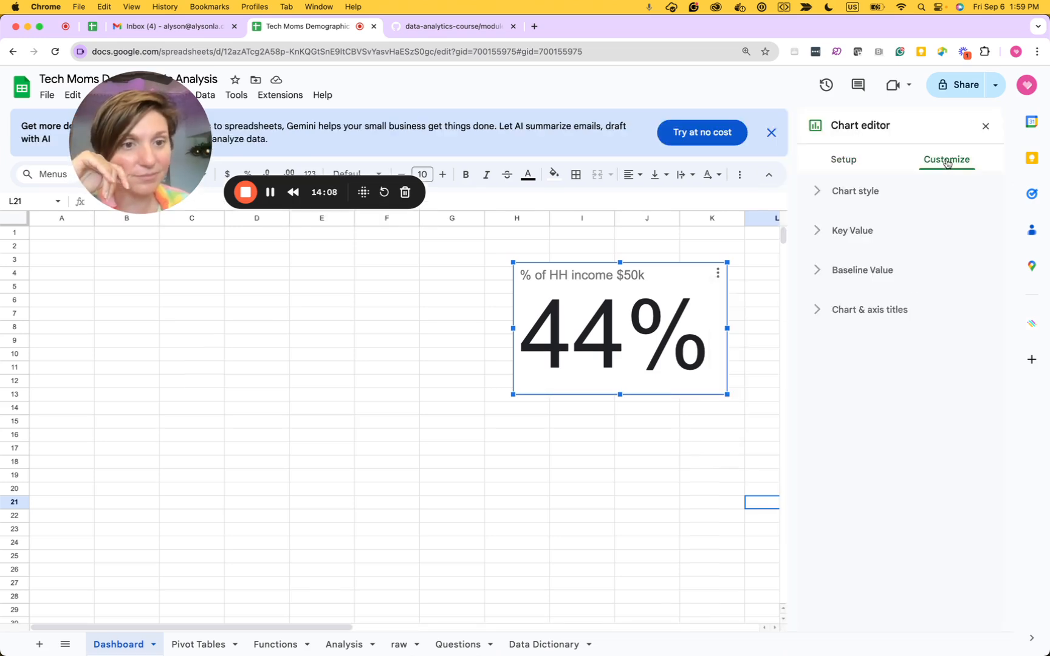
{"action": "left_click", "coordinate": [818, 271]}
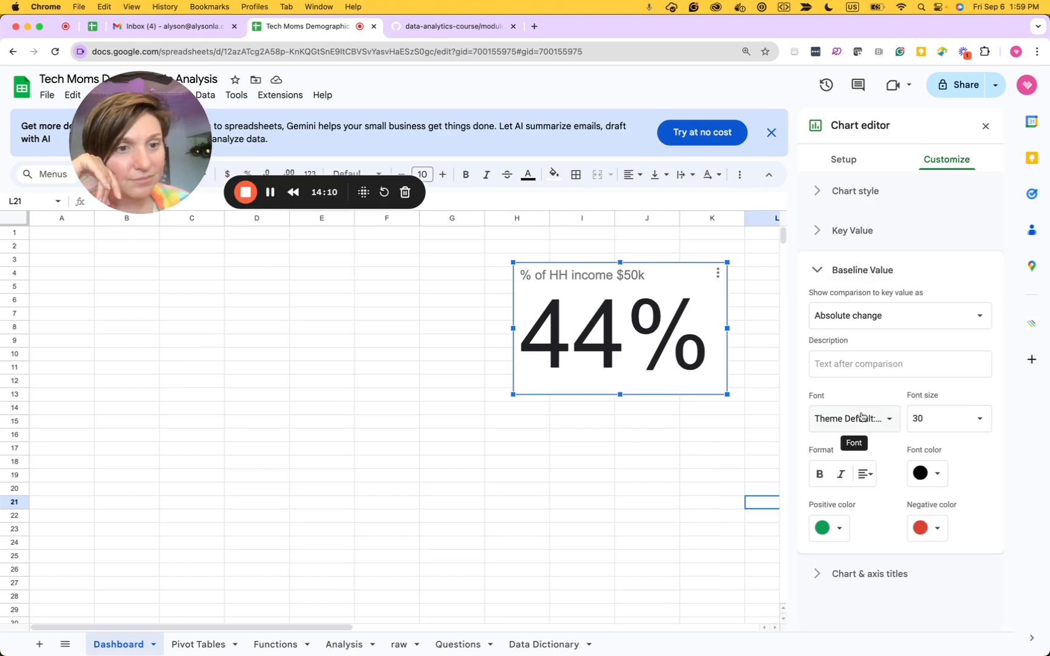
{"action": "left_click", "coordinate": [841, 233]}
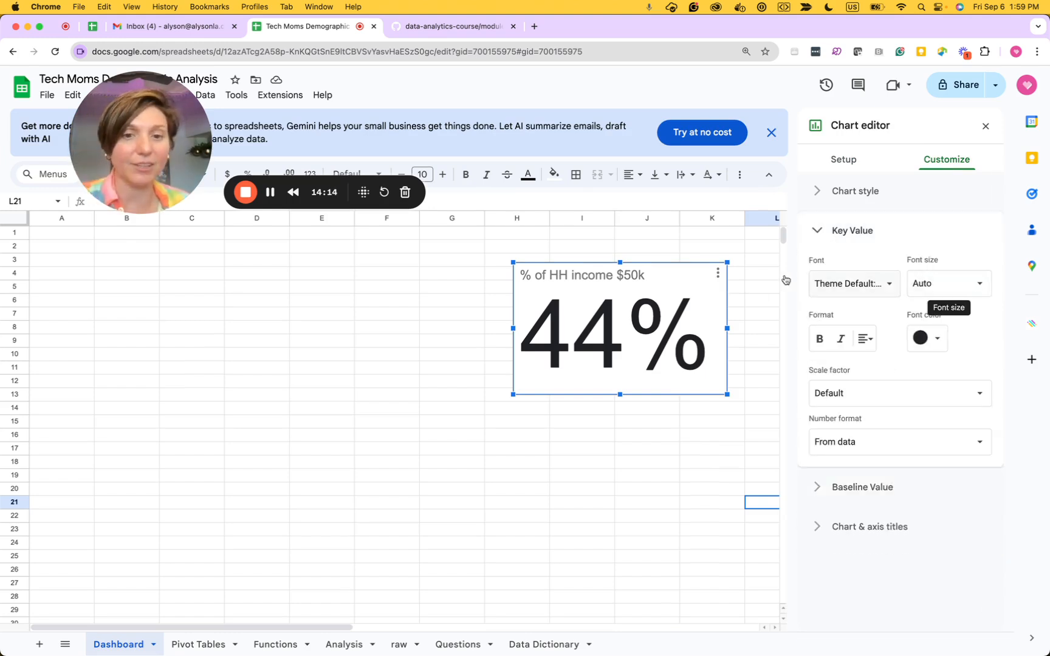
{"action": "left_click", "coordinate": [983, 288]}
{"action": "left_click", "coordinate": [930, 456]}
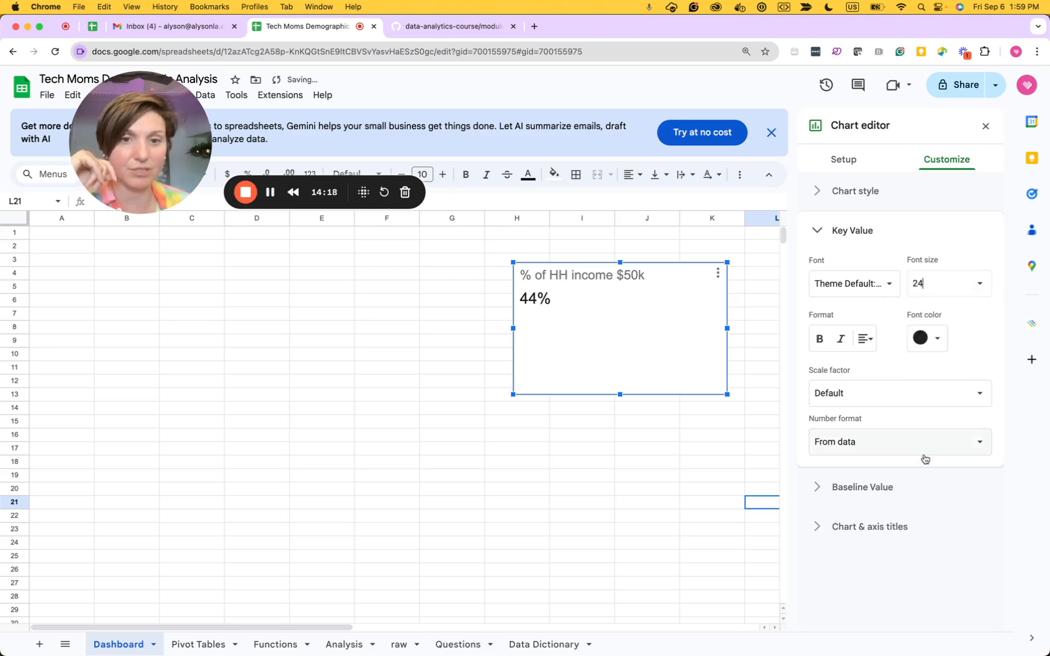
Try the preset font sizes 36 and 24 on the scorecard's key value, ending on 36
{"action": "left_click", "coordinate": [985, 286]}
{"action": "left_click", "coordinate": [935, 495]}
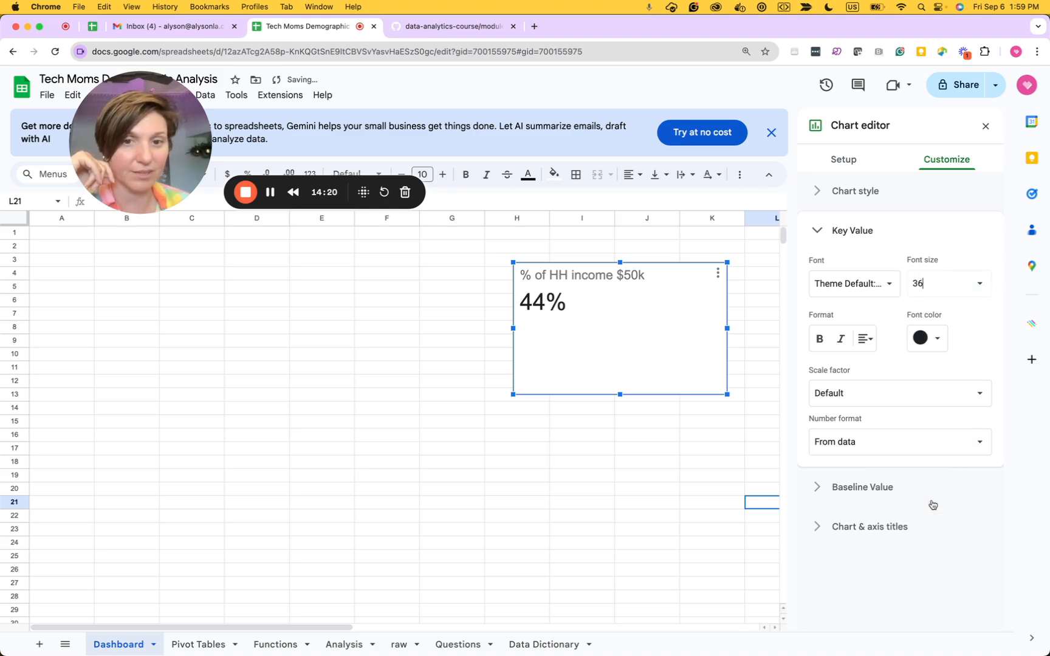
{"action": "left_click", "coordinate": [979, 290]}
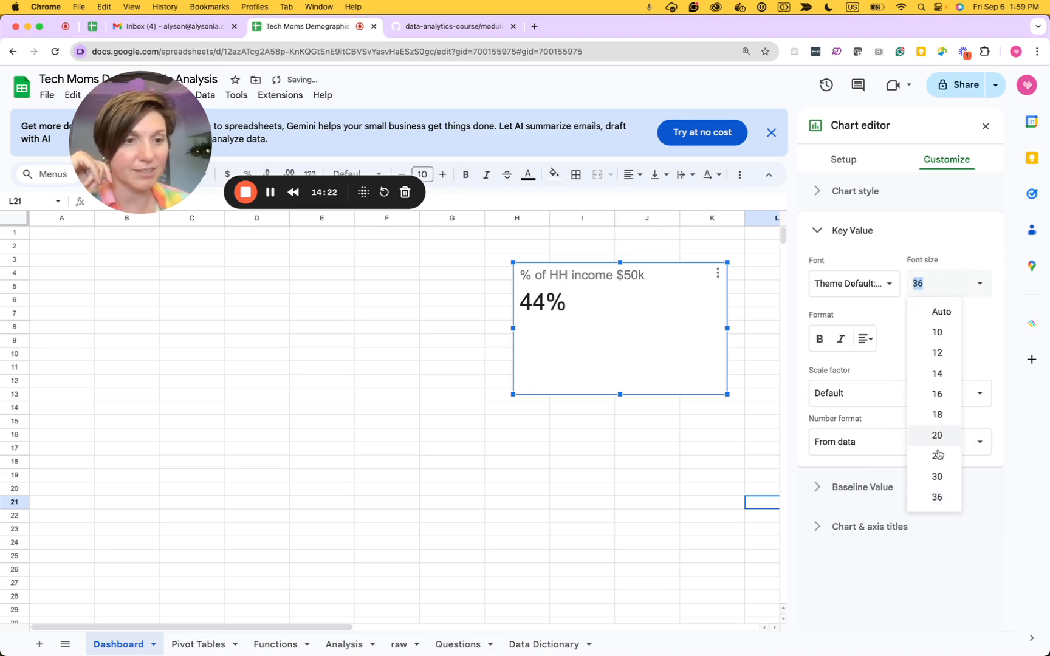
{"action": "left_click", "coordinate": [929, 436]}
{"action": "left_click", "coordinate": [977, 284]}
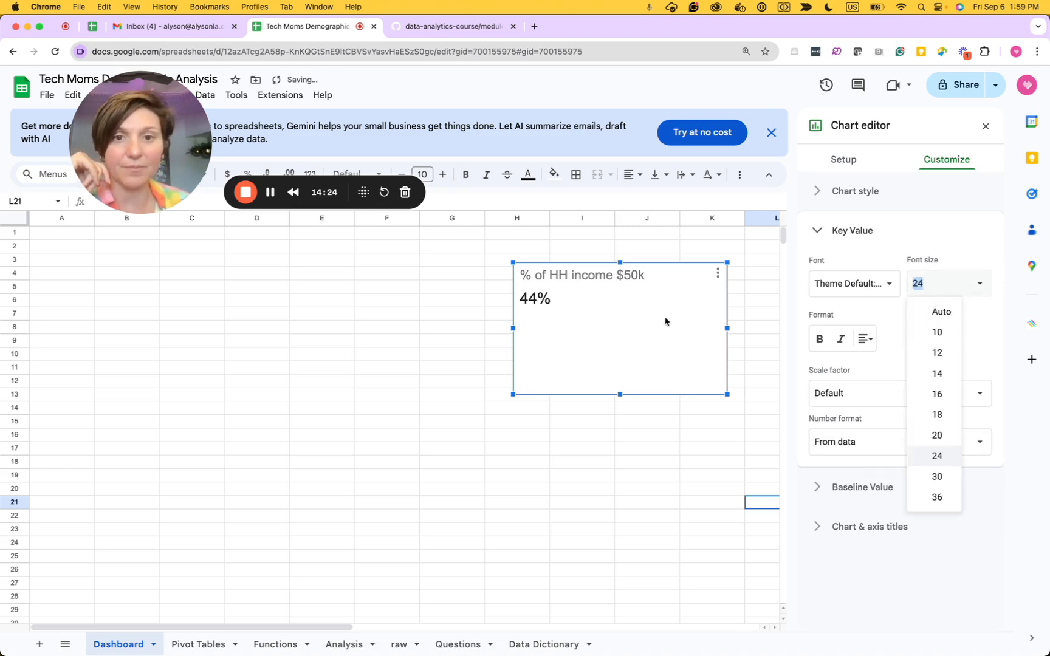
{"action": "left_click", "coordinate": [619, 347]}
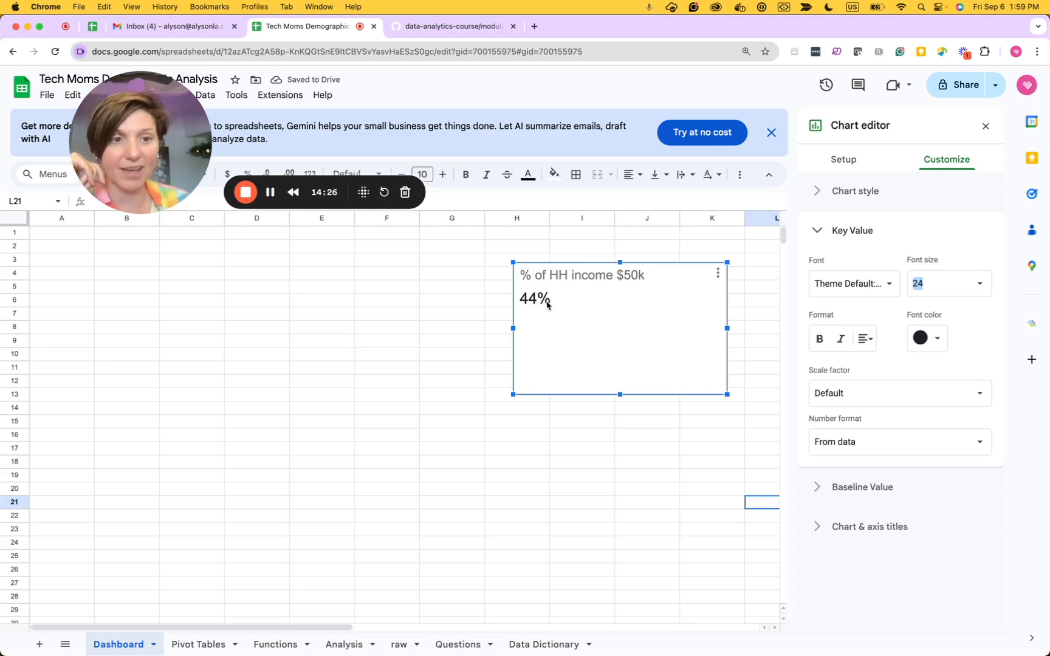
{"action": "left_click", "coordinate": [980, 284]}
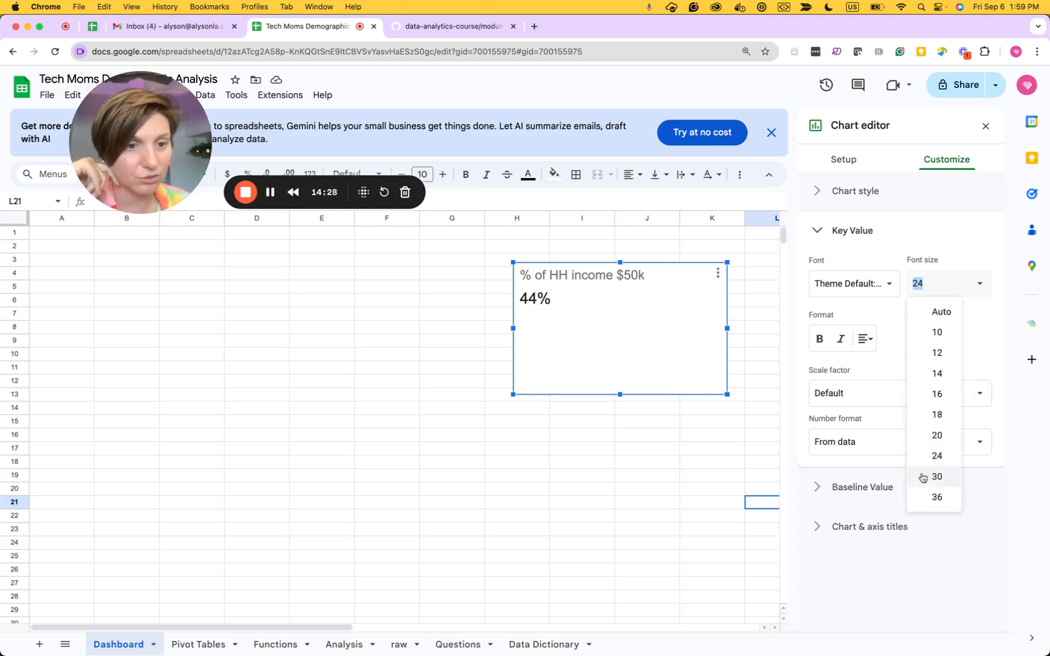
{"action": "left_click", "coordinate": [933, 495]}
{"action": "left_click", "coordinate": [933, 283]}
{"action": "key", "text": "BackSpace"}
{"action": "key", "text": "BackSpace"}
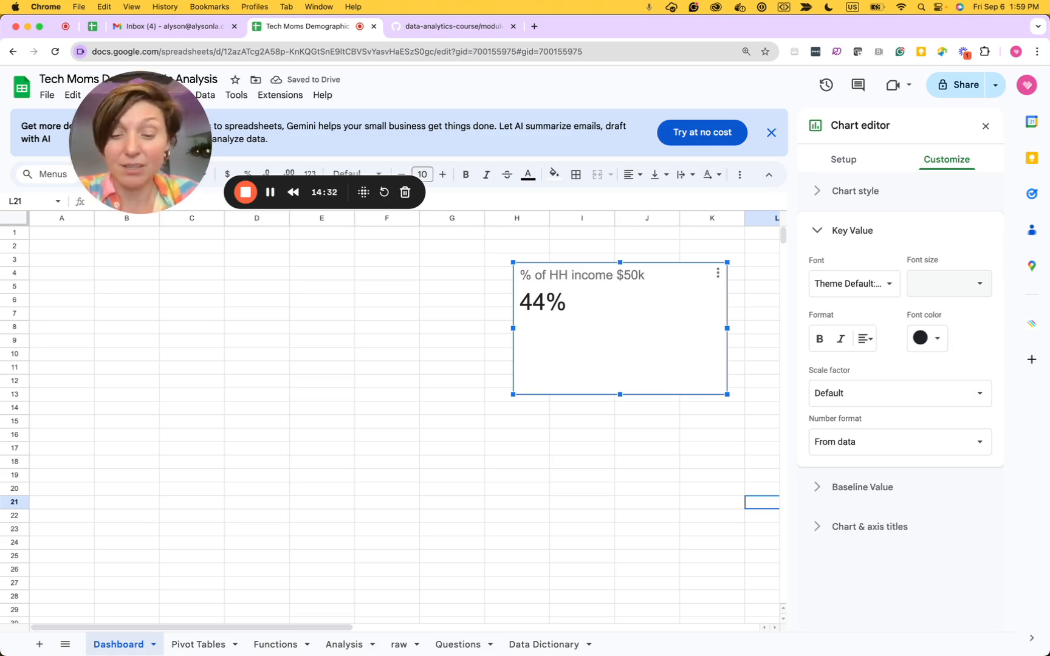
{"action": "left_click_drag", "start_coordinate": [705, 475], "coordinate": [698, 486]}
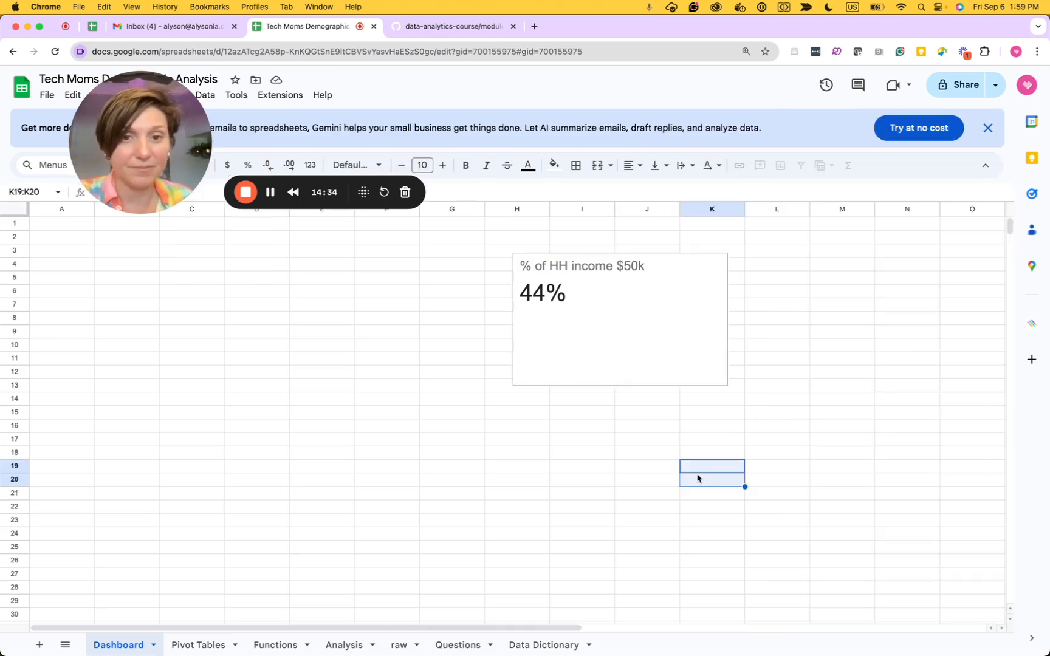
Enter a custom font size of 60 for the scorecard's key value and enlarge it to 72
{"action": "left_click", "coordinate": [598, 308]}
{"action": "double_click", "coordinate": [589, 305]}
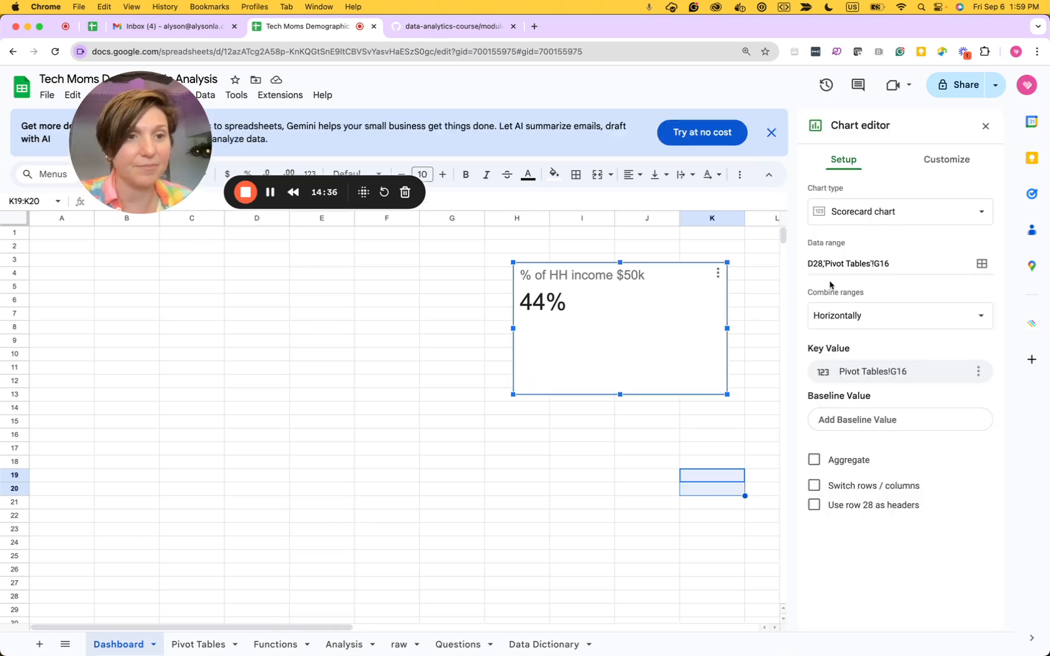
{"action": "left_click", "coordinate": [945, 160]}
{"action": "left_click", "coordinate": [820, 230]}
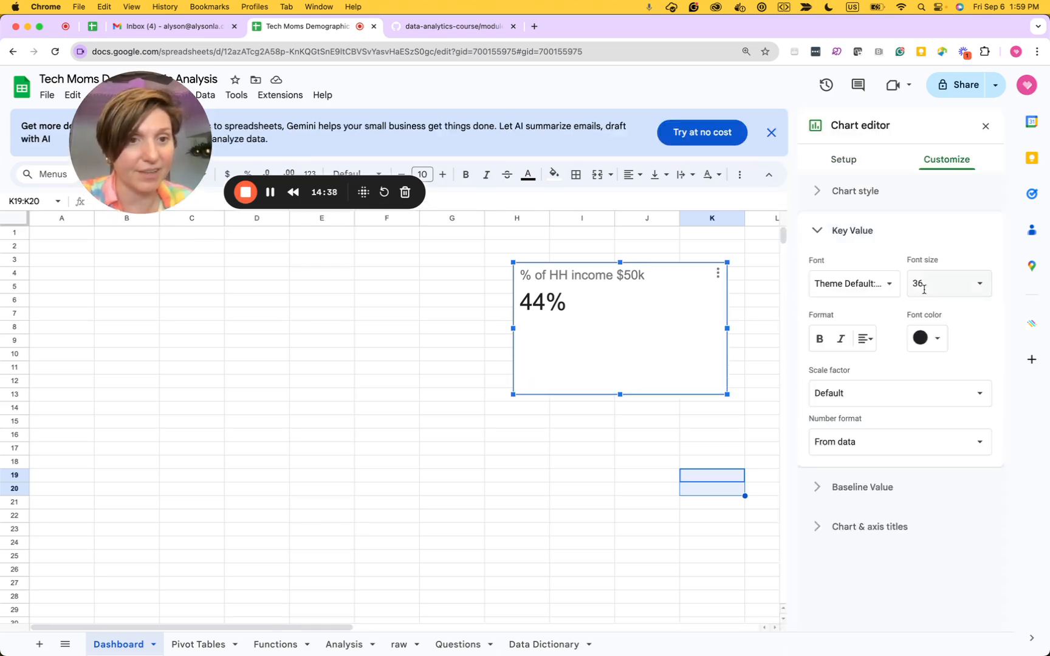
{"action": "left_click", "coordinate": [923, 289]}
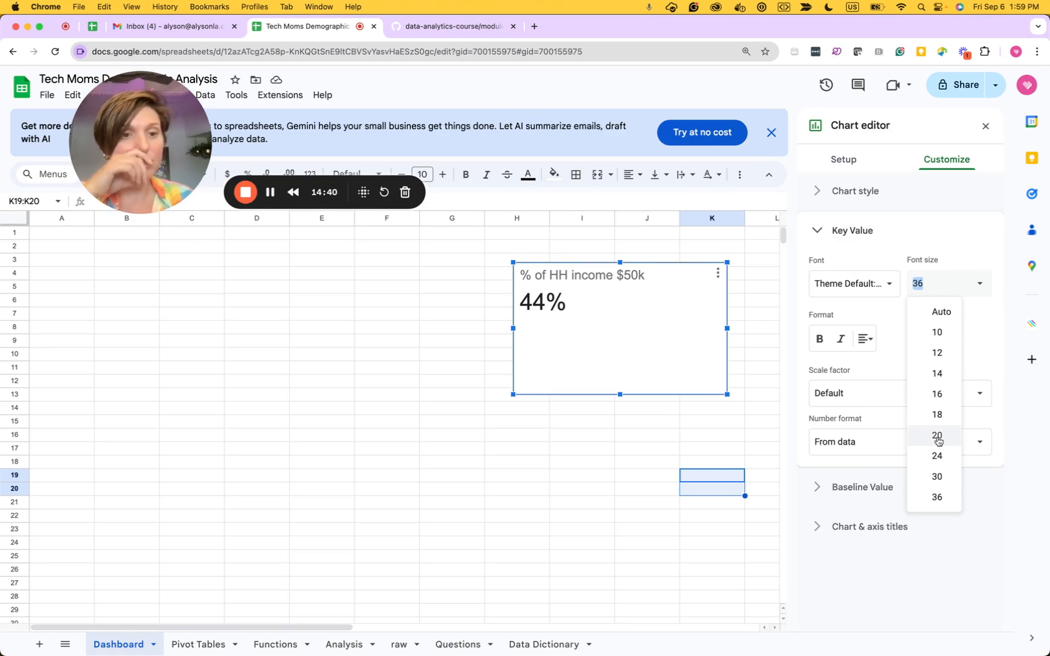
{"action": "key", "text": "BackSpace"}
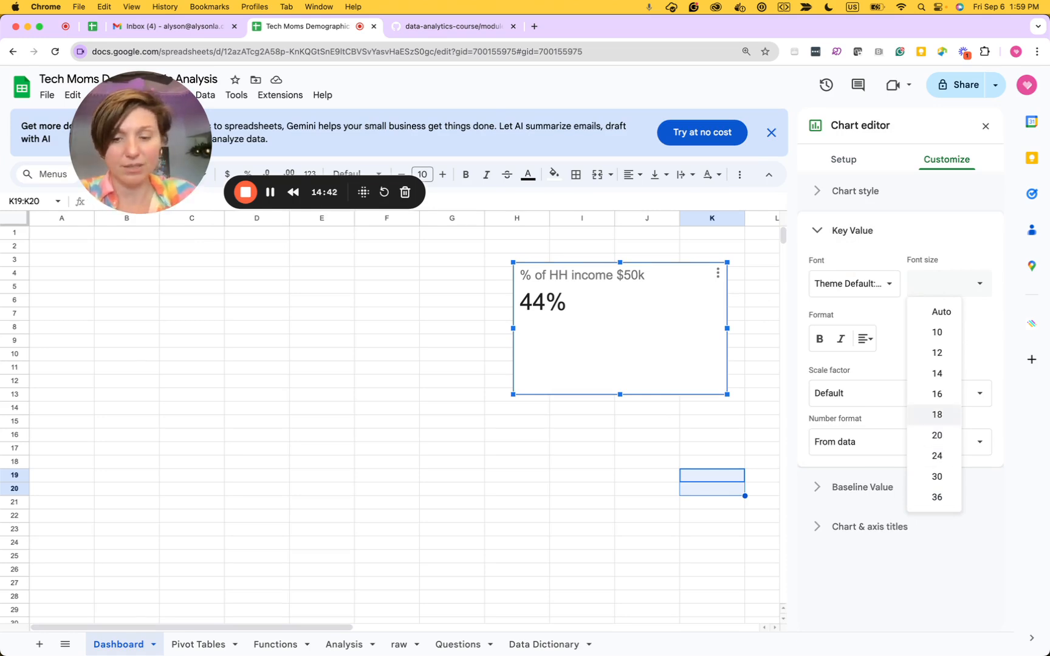
{"action": "key", "text": "Return"}
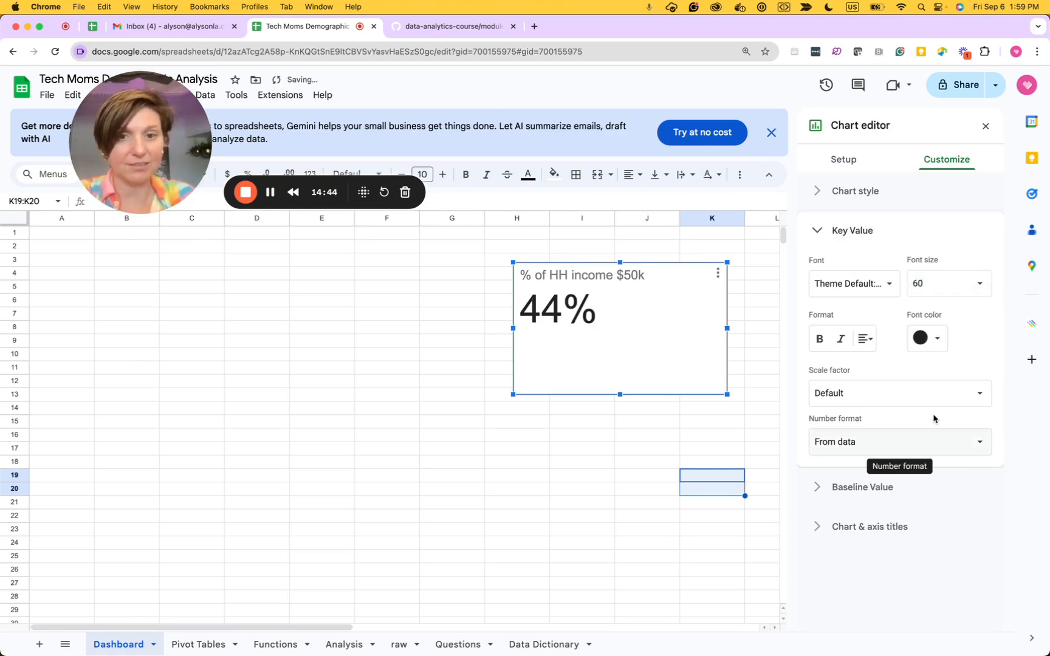
{"action": "left_click", "coordinate": [934, 287]}
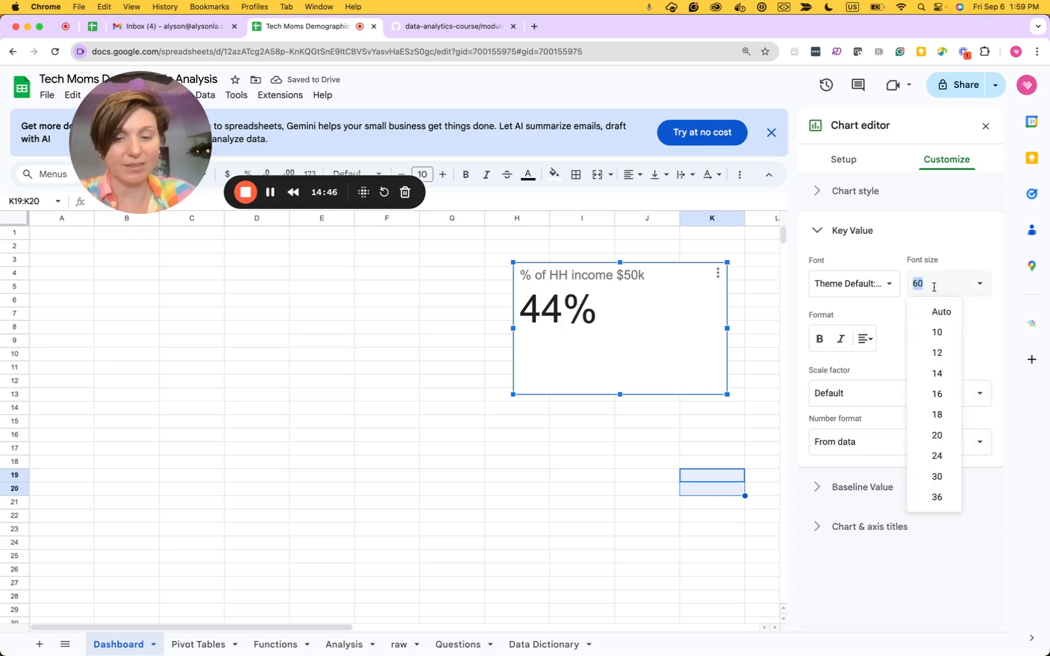
{"action": "type", "text": "72"}
{"action": "key", "text": "Return"}
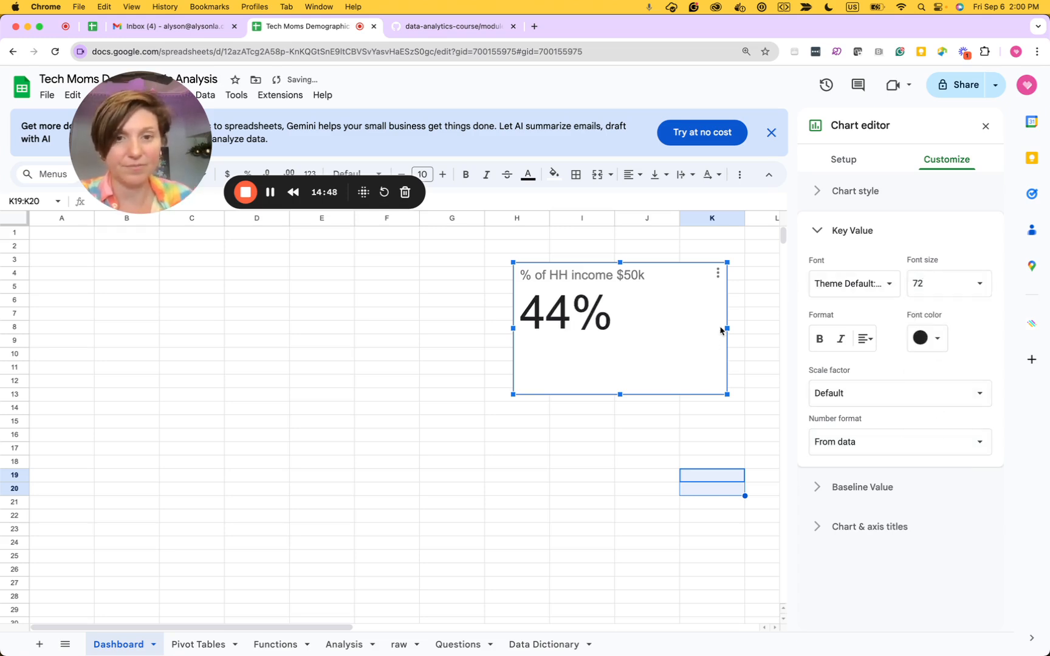
Set the scorecard's key value font size to 80 and shrink the scorecard to span about columns H to J, rows 3 to 10
{"action": "left_click", "coordinate": [932, 285]}
{"action": "key", "text": "BackSpace"}
{"action": "type", "text": "9"}
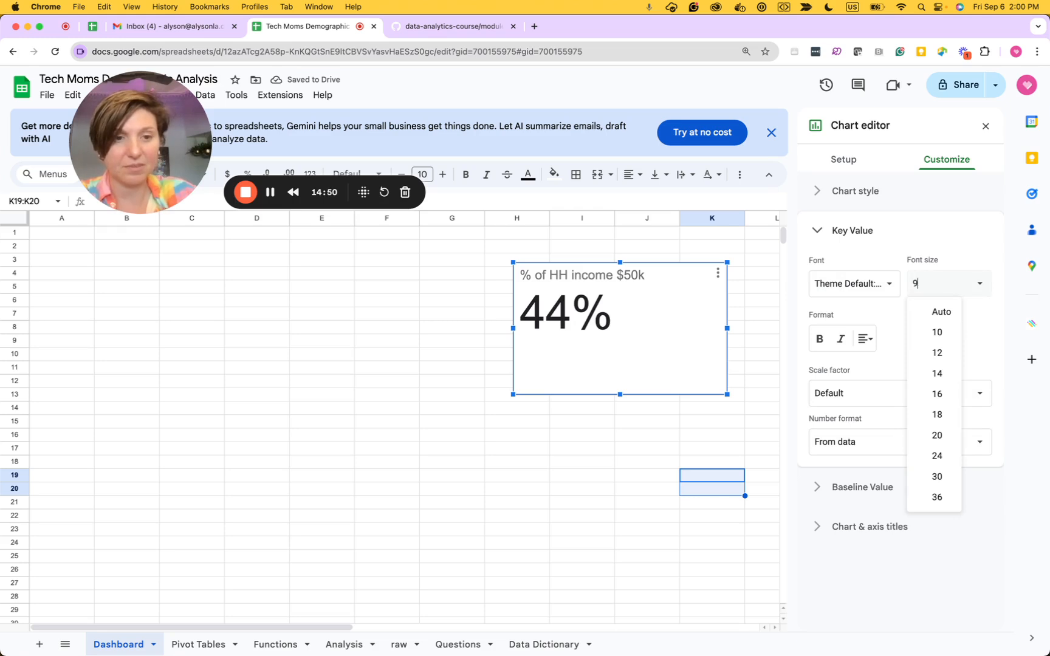
{"action": "type", "text": "0"}
{"action": "key", "text": "Return"}
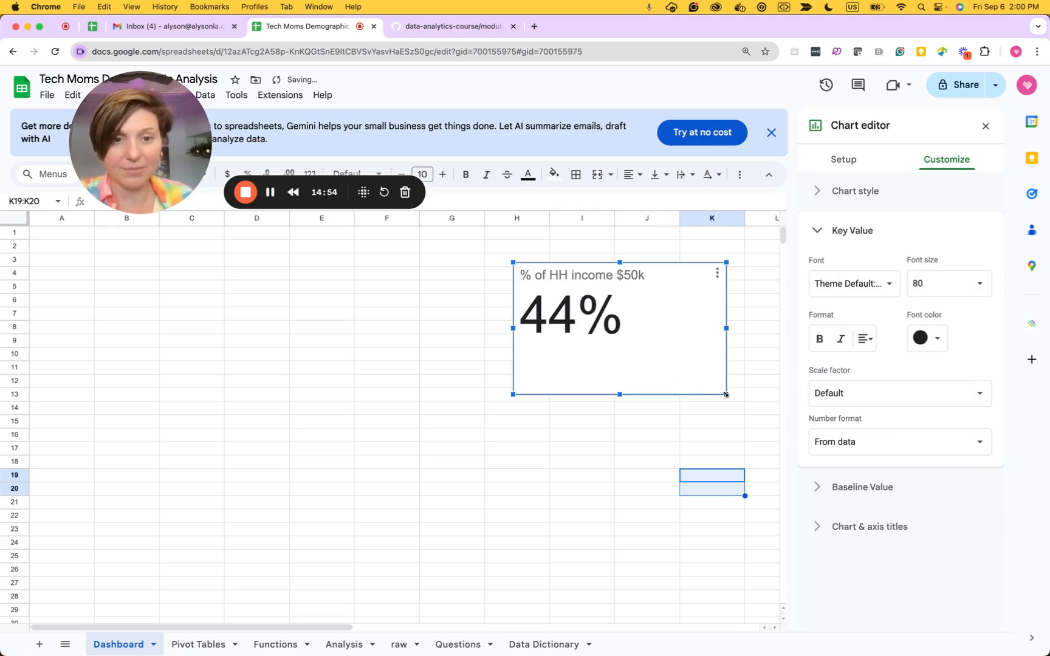
{"action": "left_click_drag", "start_coordinate": [726, 395], "coordinate": [663, 356]}
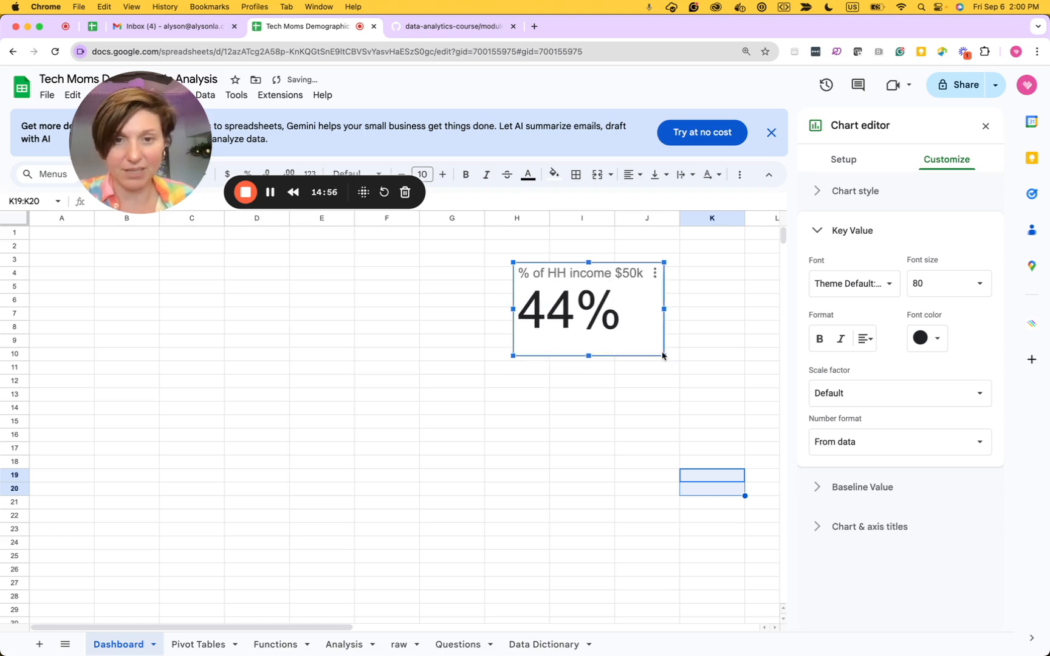
Switch to the Tech-Moms Applicant Data Analysis spreadsheet and examine the key value formatting of its "HH Income < $50k" scorecard
{"action": "left_click", "coordinate": [92, 28]}
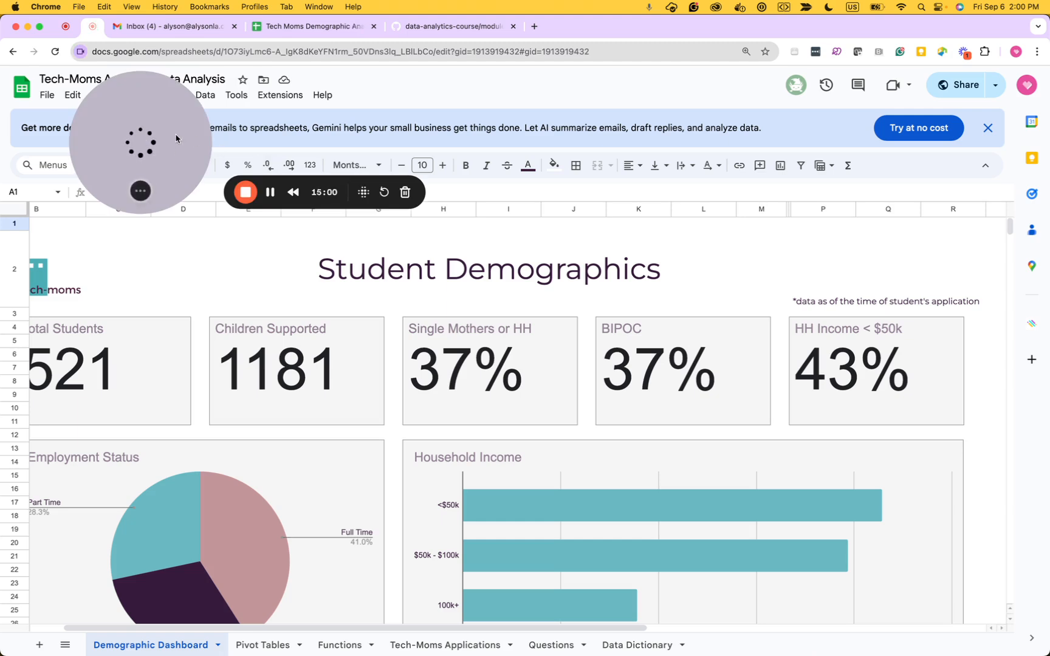
{"action": "left_click_drag", "start_coordinate": [176, 139], "coordinate": [637, 189]}
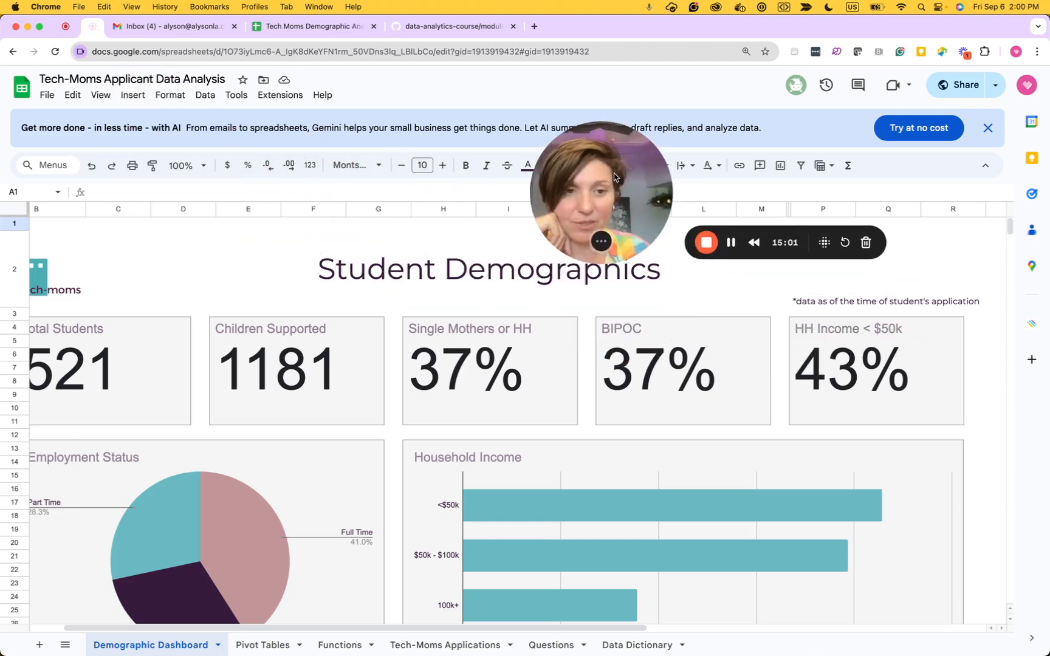
{"action": "left_click", "coordinate": [866, 403]}
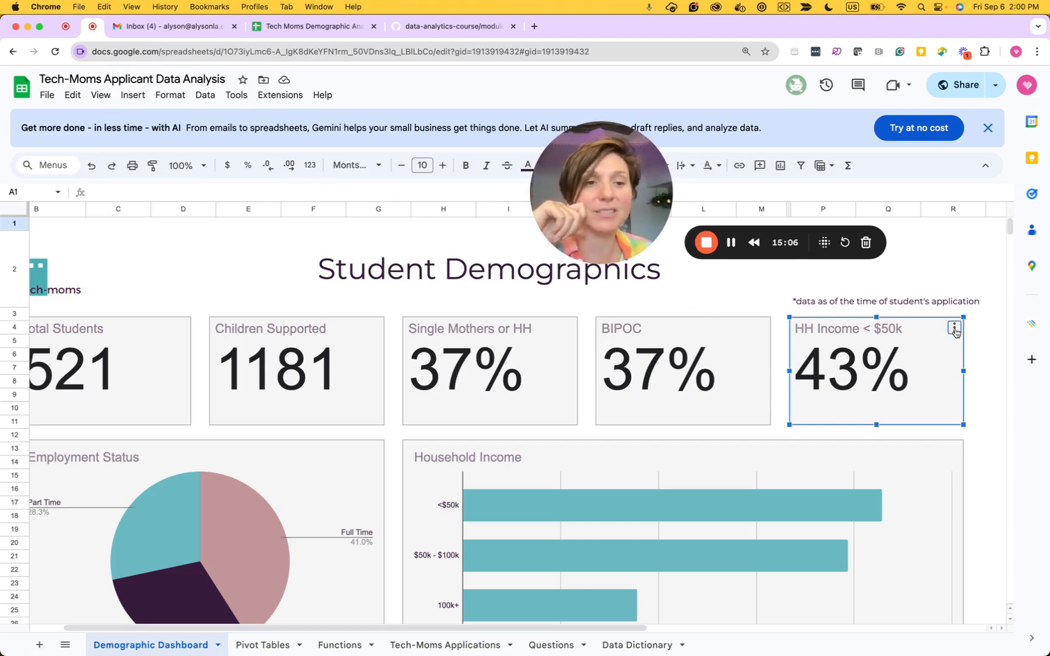
{"action": "left_click", "coordinate": [954, 329]}
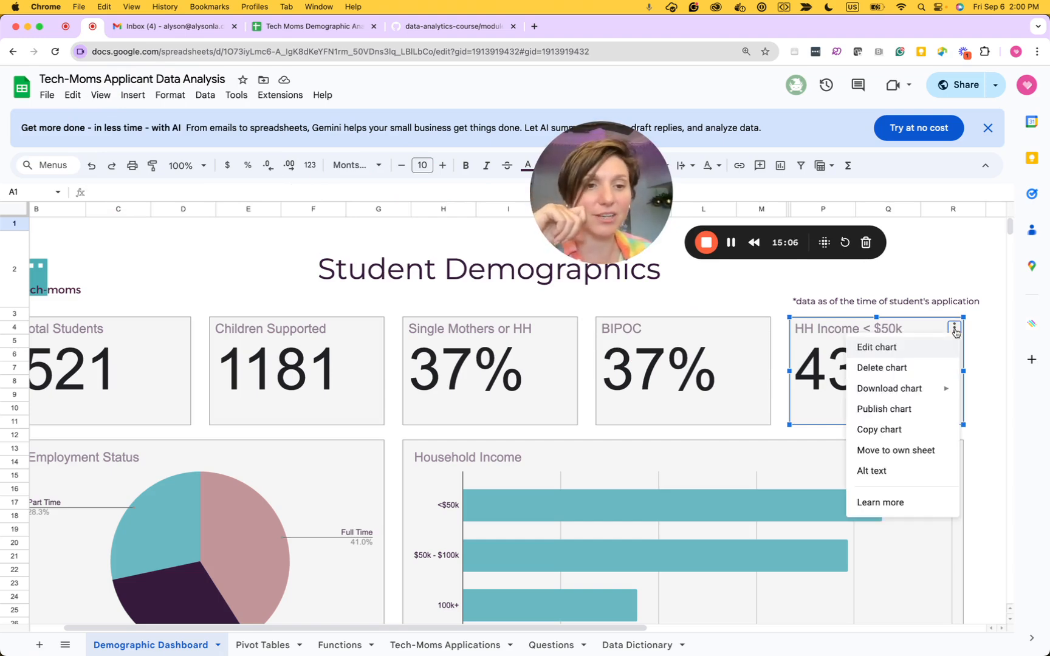
{"action": "left_click", "coordinate": [878, 349]}
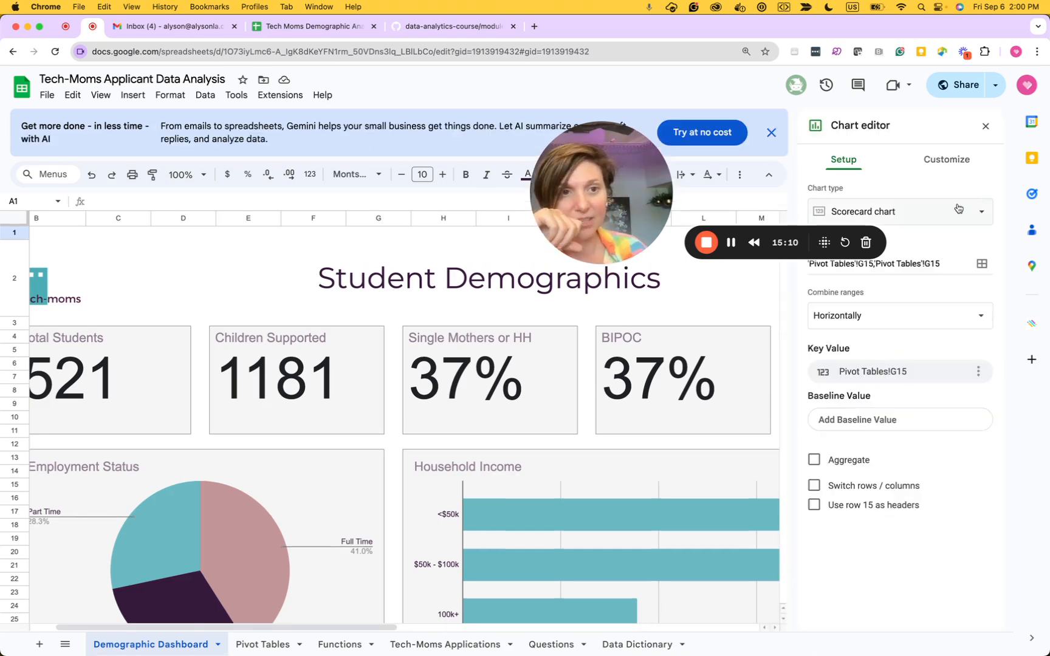
{"action": "left_click", "coordinate": [946, 160]}
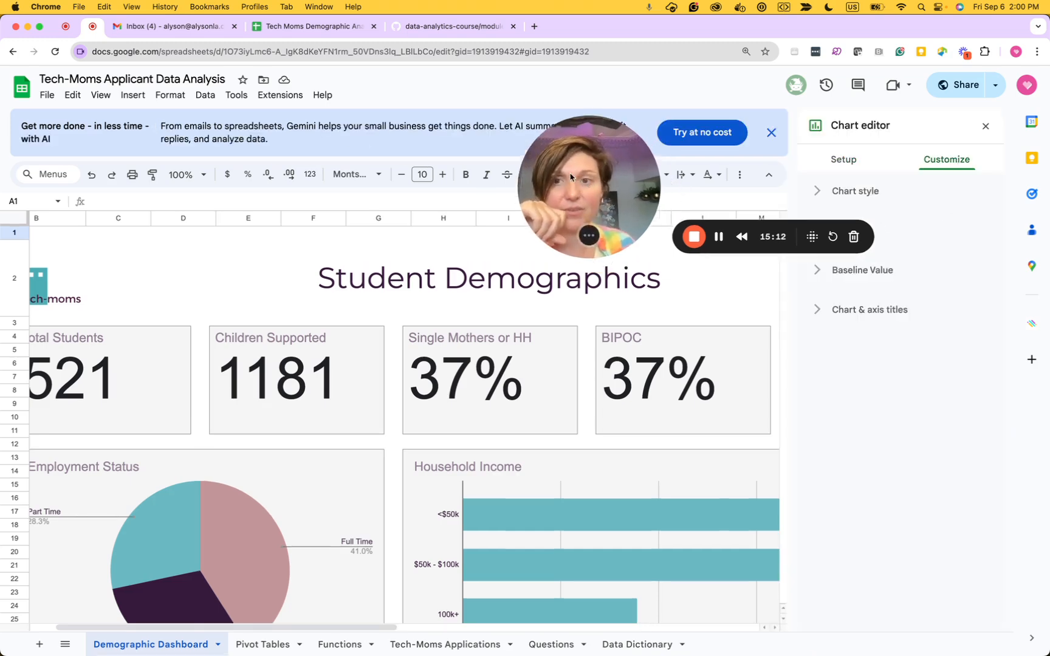
{"action": "left_click_drag", "start_coordinate": [570, 176], "coordinate": [184, 162]}
{"action": "left_click", "coordinate": [818, 231]}
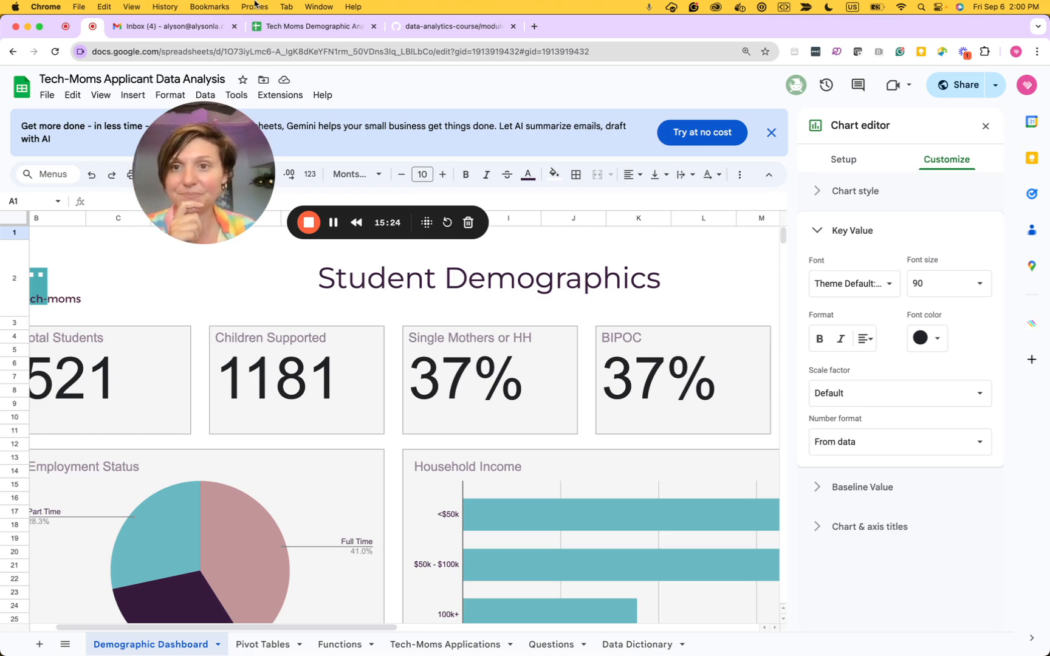
Return to the Tech Moms Demographic Analysis spreadsheet, enter 90 as the scorecard's key value font size, and leave chart editing
{"action": "left_click", "coordinate": [307, 26]}
{"action": "left_click", "coordinate": [950, 283]}
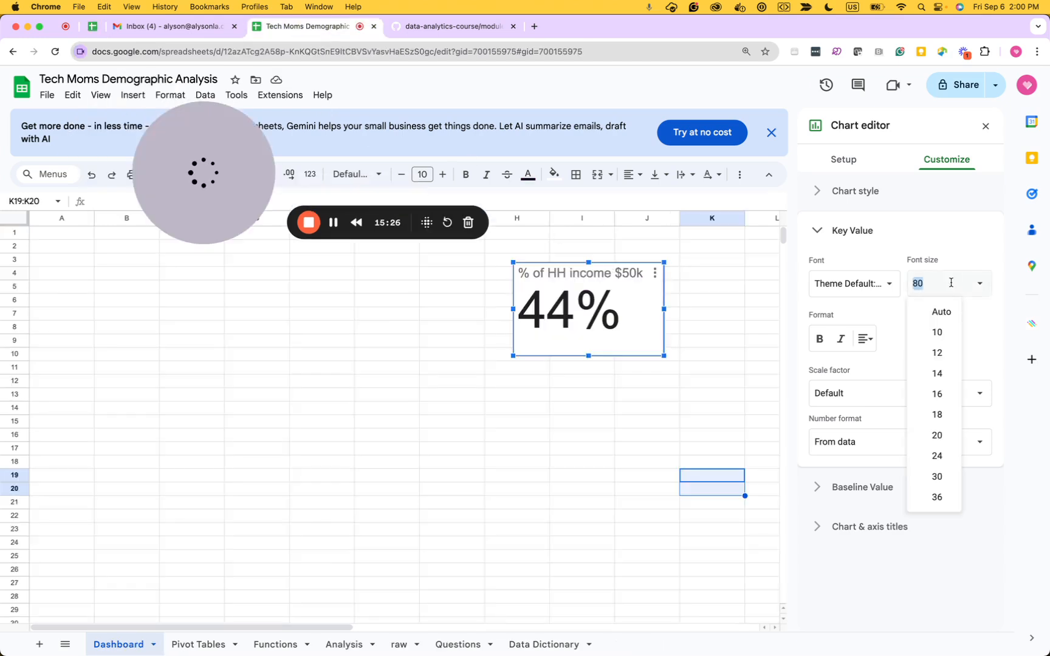
{"action": "key", "text": "BackSpace"}
{"action": "type", "text": "50"}
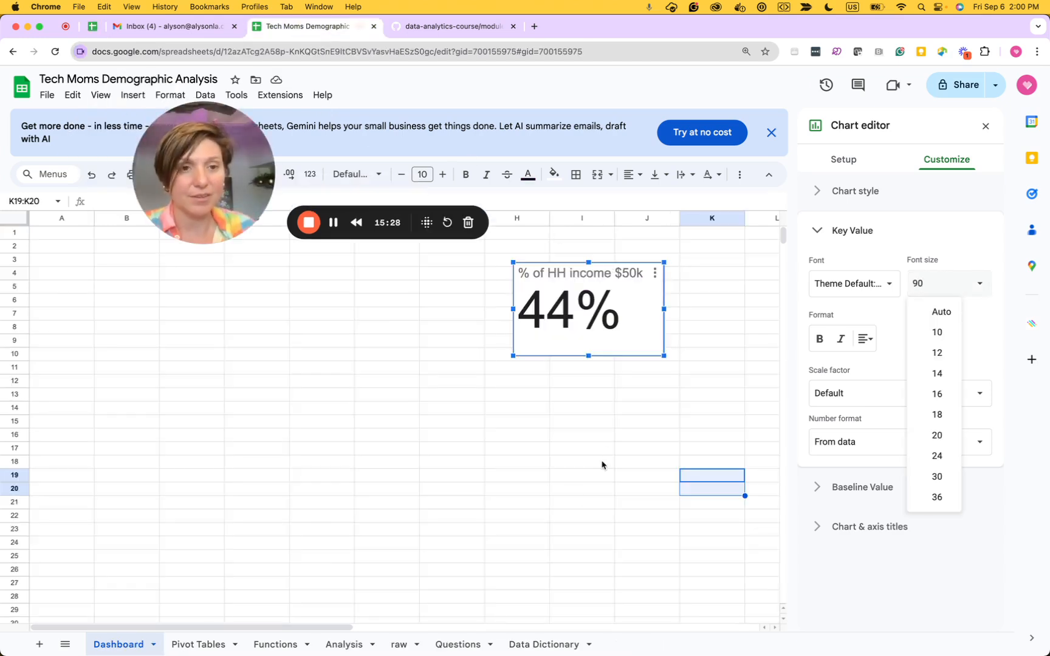
{"action": "left_click", "coordinate": [557, 493]}
{"action": "left_click", "coordinate": [588, 479]}
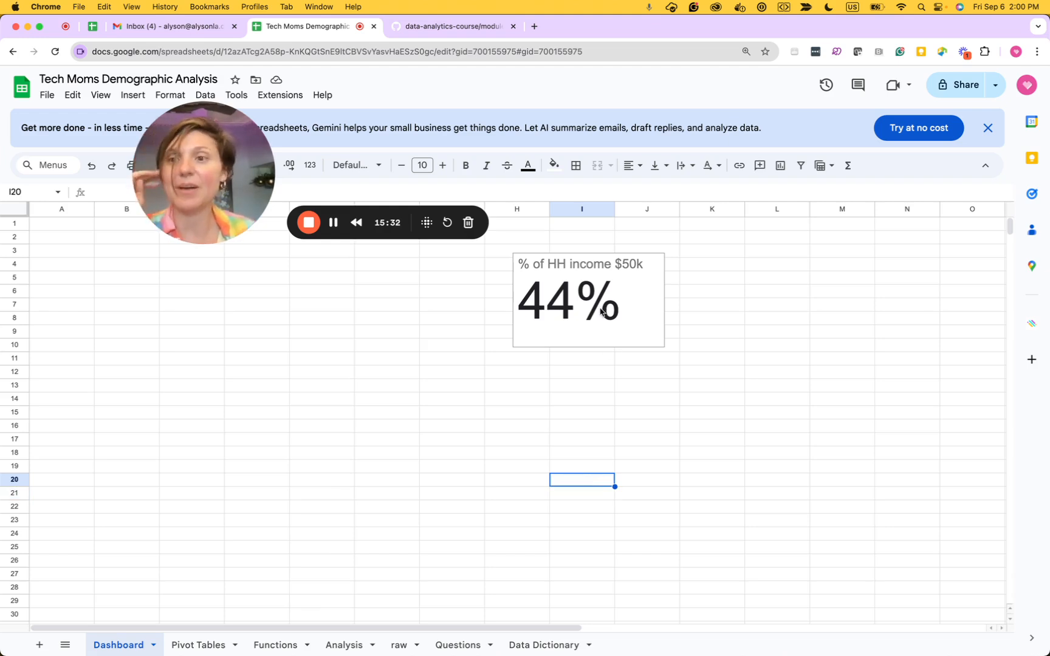
Switch to GitHub and consult the student demographics figures in the Tech-Moms Fall 2023 Annual Report PDF
{"action": "left_click", "coordinate": [437, 28]}
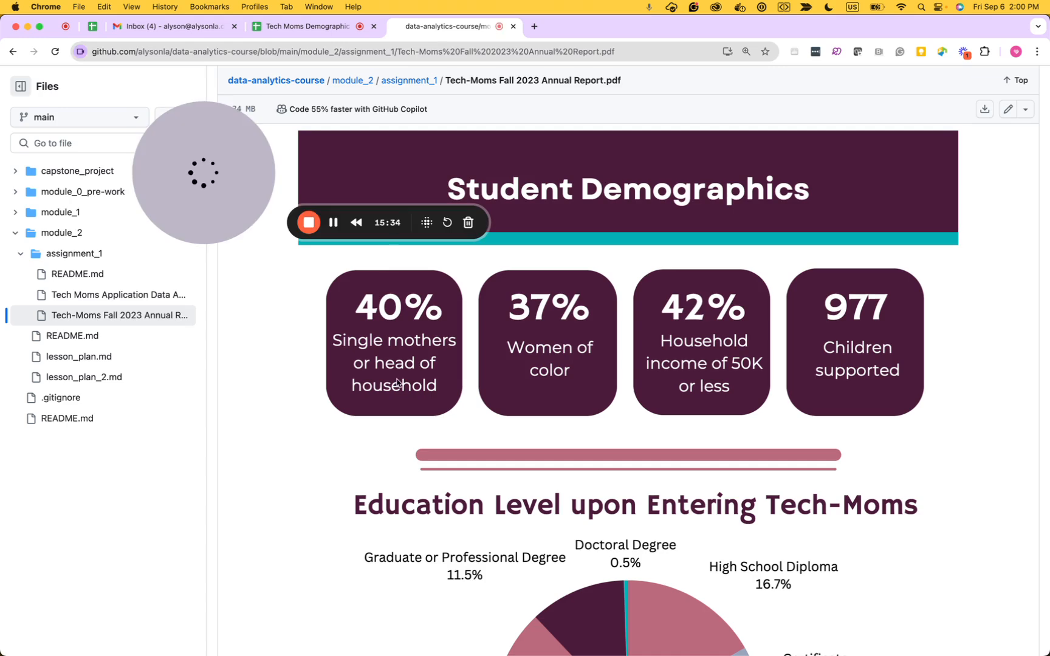